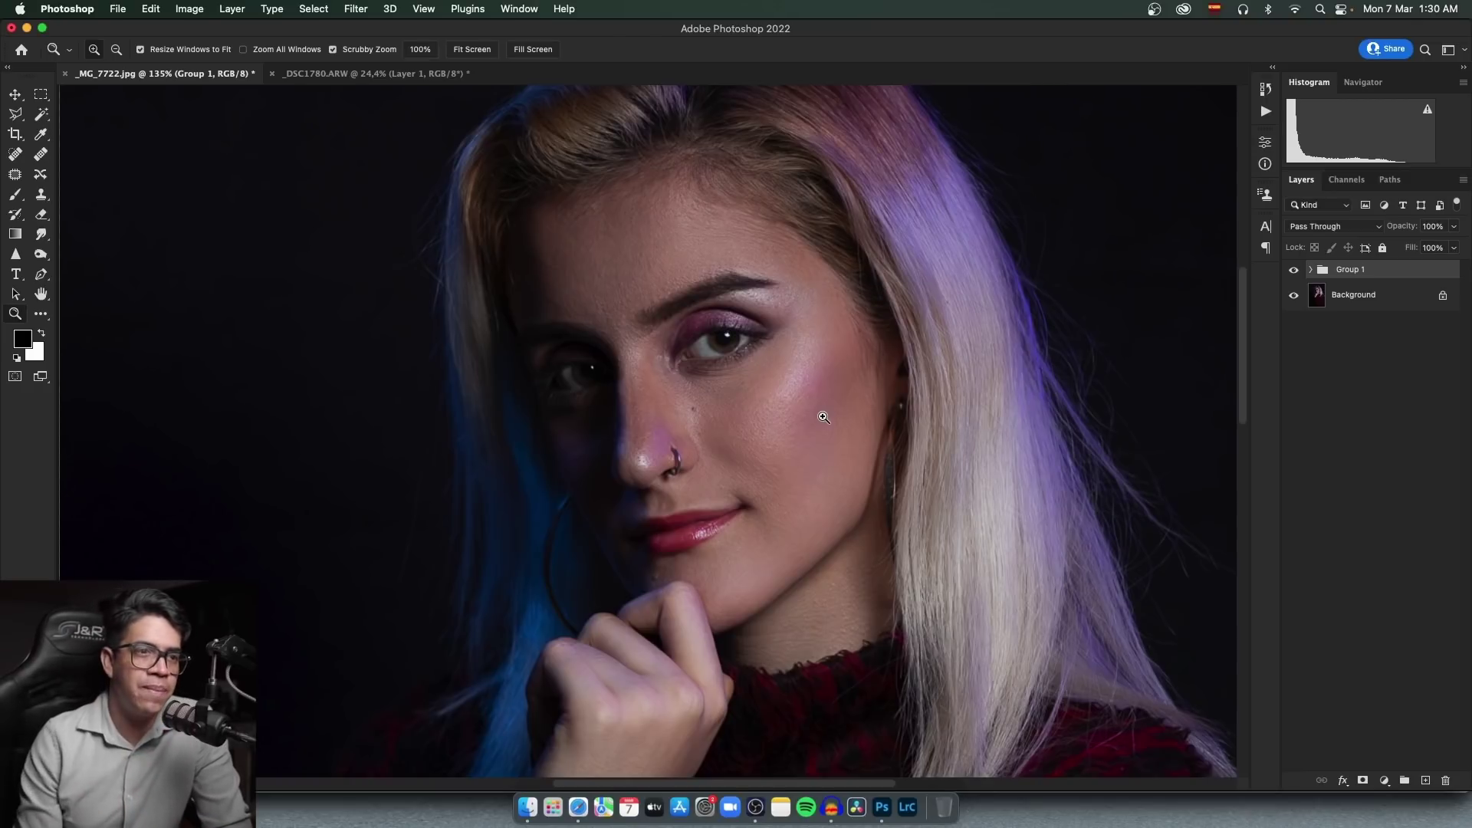
# Hide and re-show Group 1, expanding it to reveal its Volumen, DB and Heal layers.
pyautogui.click(1294, 272)
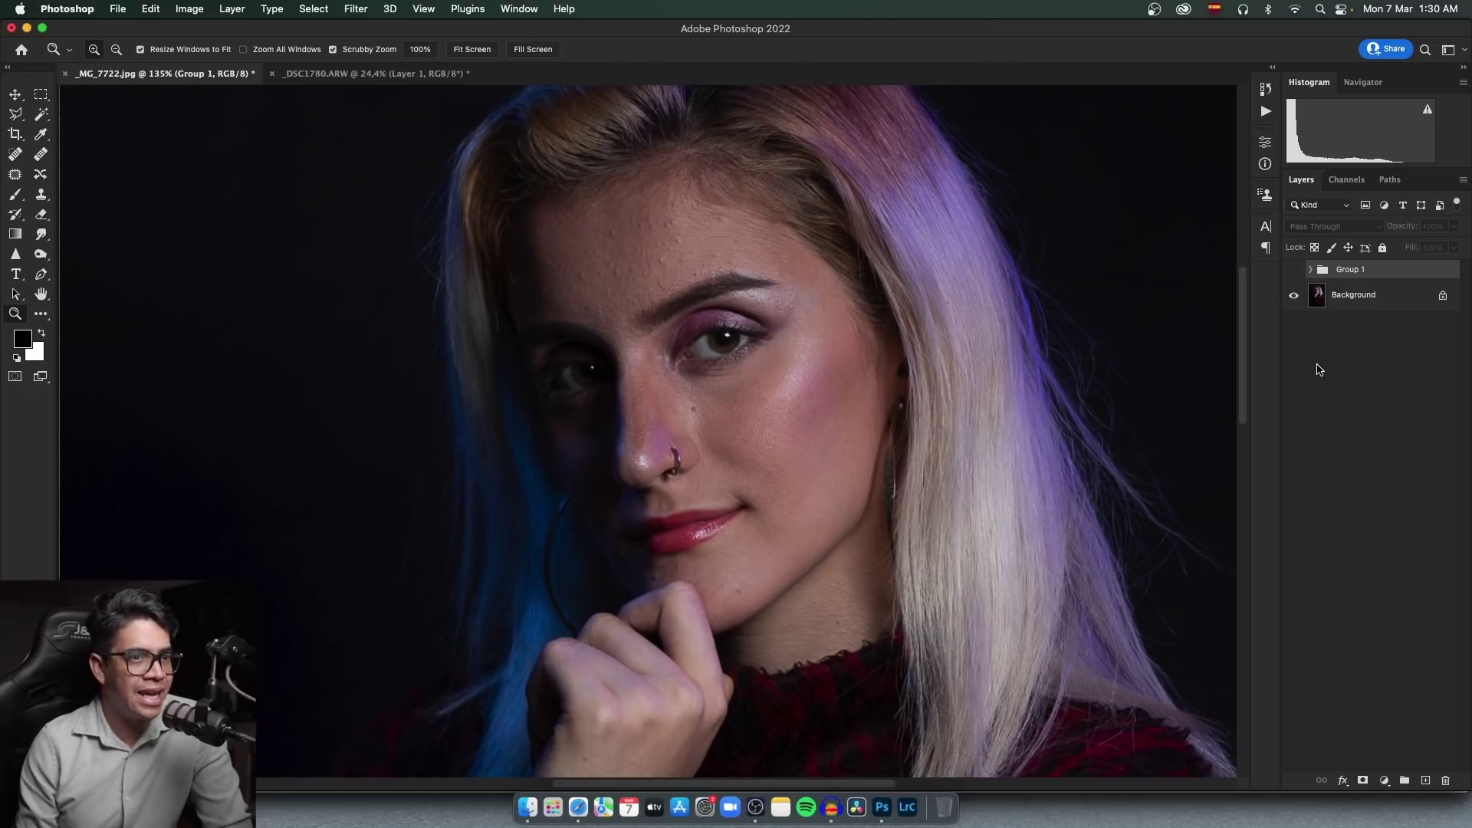
pyautogui.click(1311, 270)
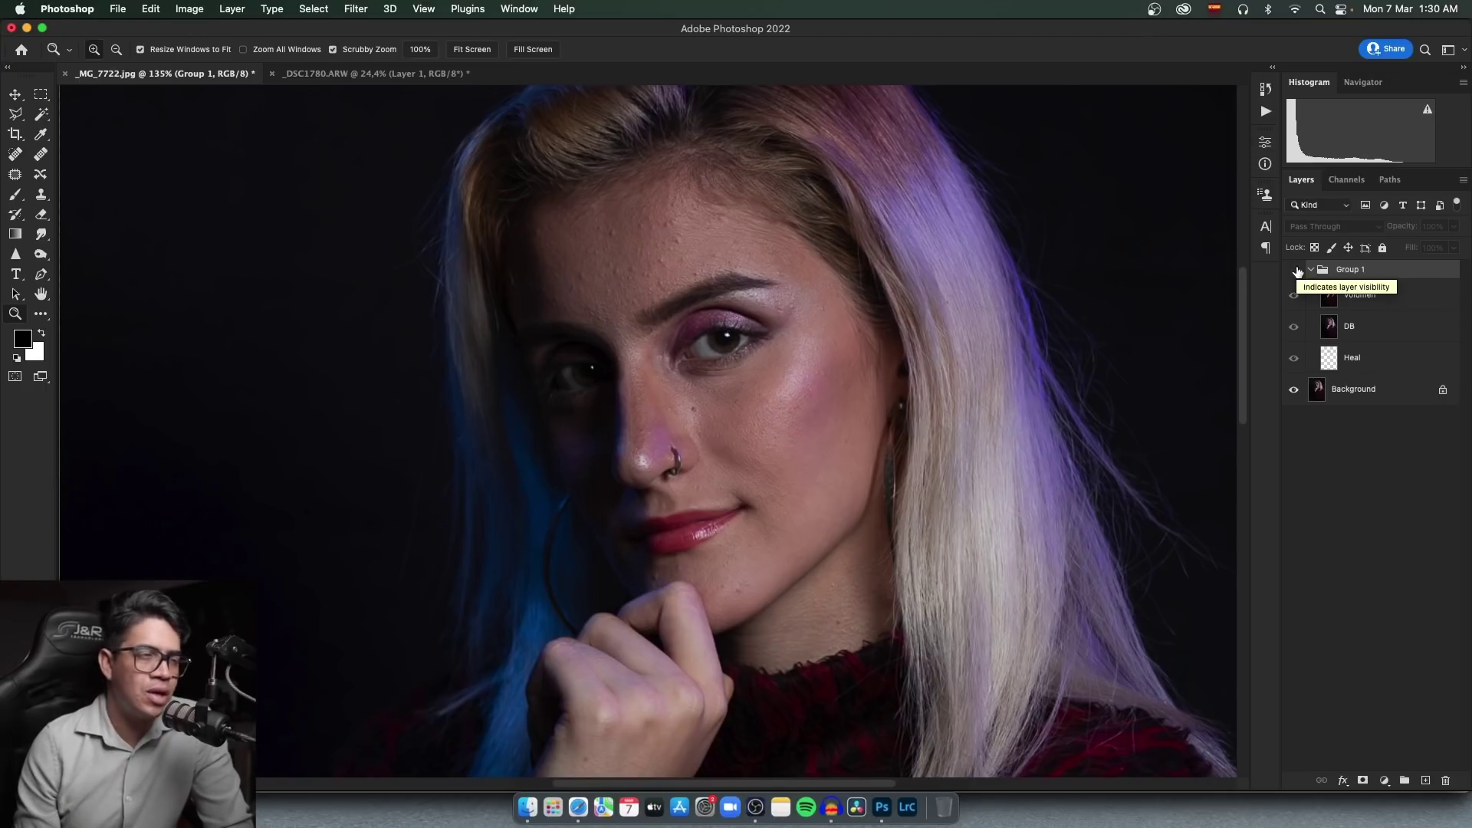
pyautogui.click(1295, 271)
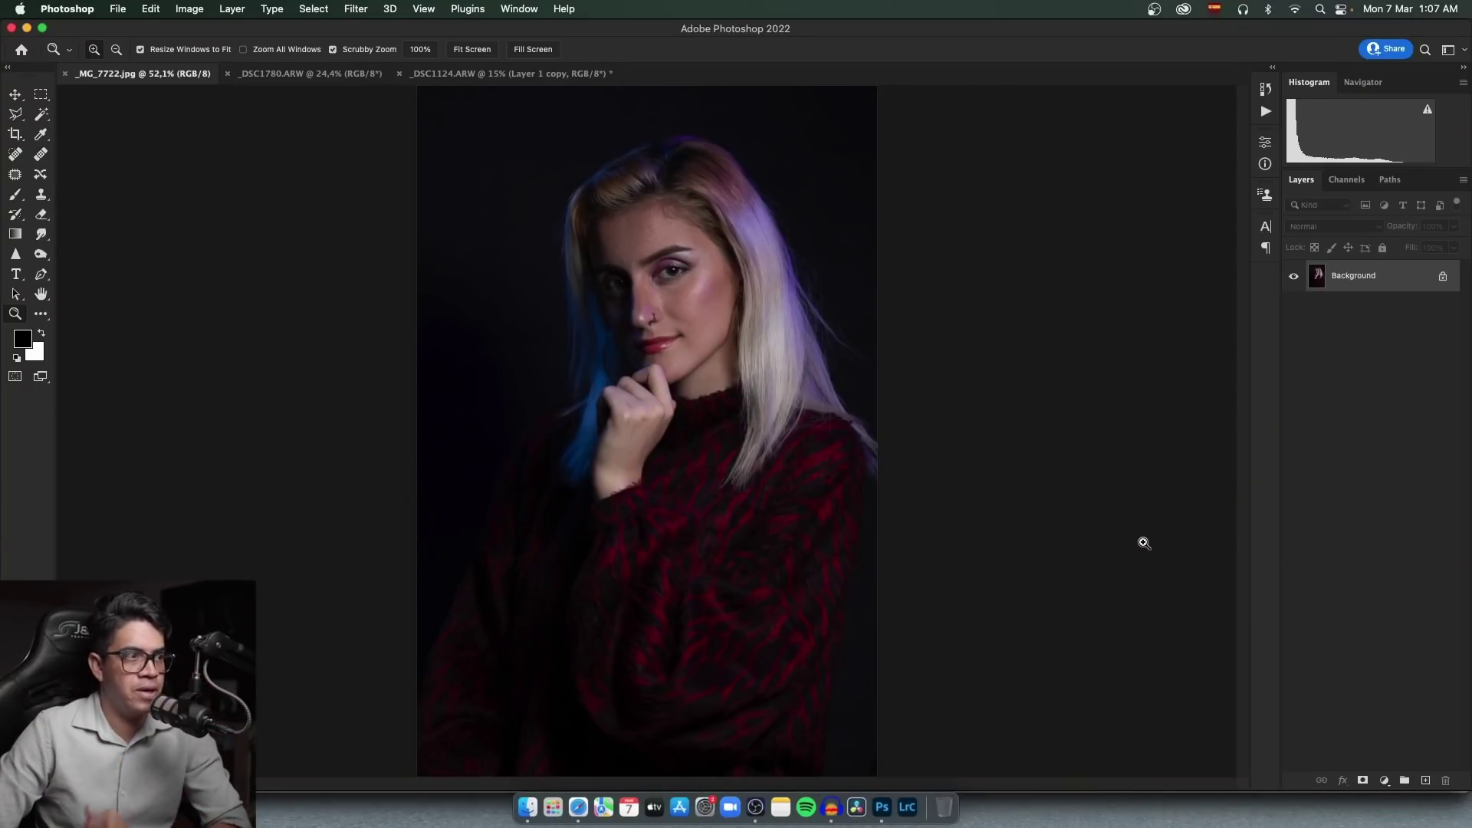
# Zoom in on the forehead to inspect skin texture, then fit the photo on screen.
pyautogui.moveTo(640, 215); pyautogui.dragTo(704, 246)
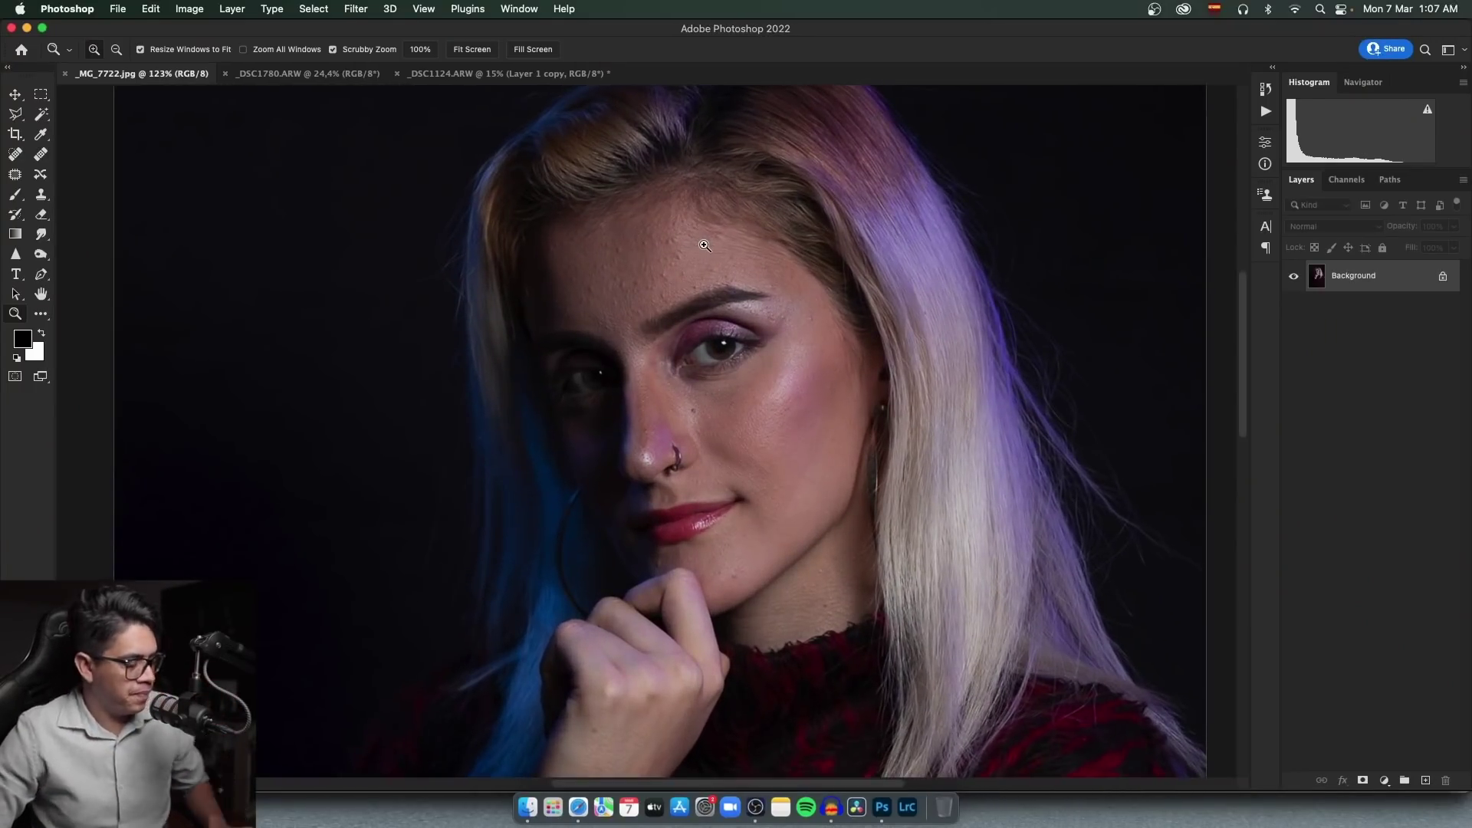
pyautogui.hscroll(2, 797, 341)
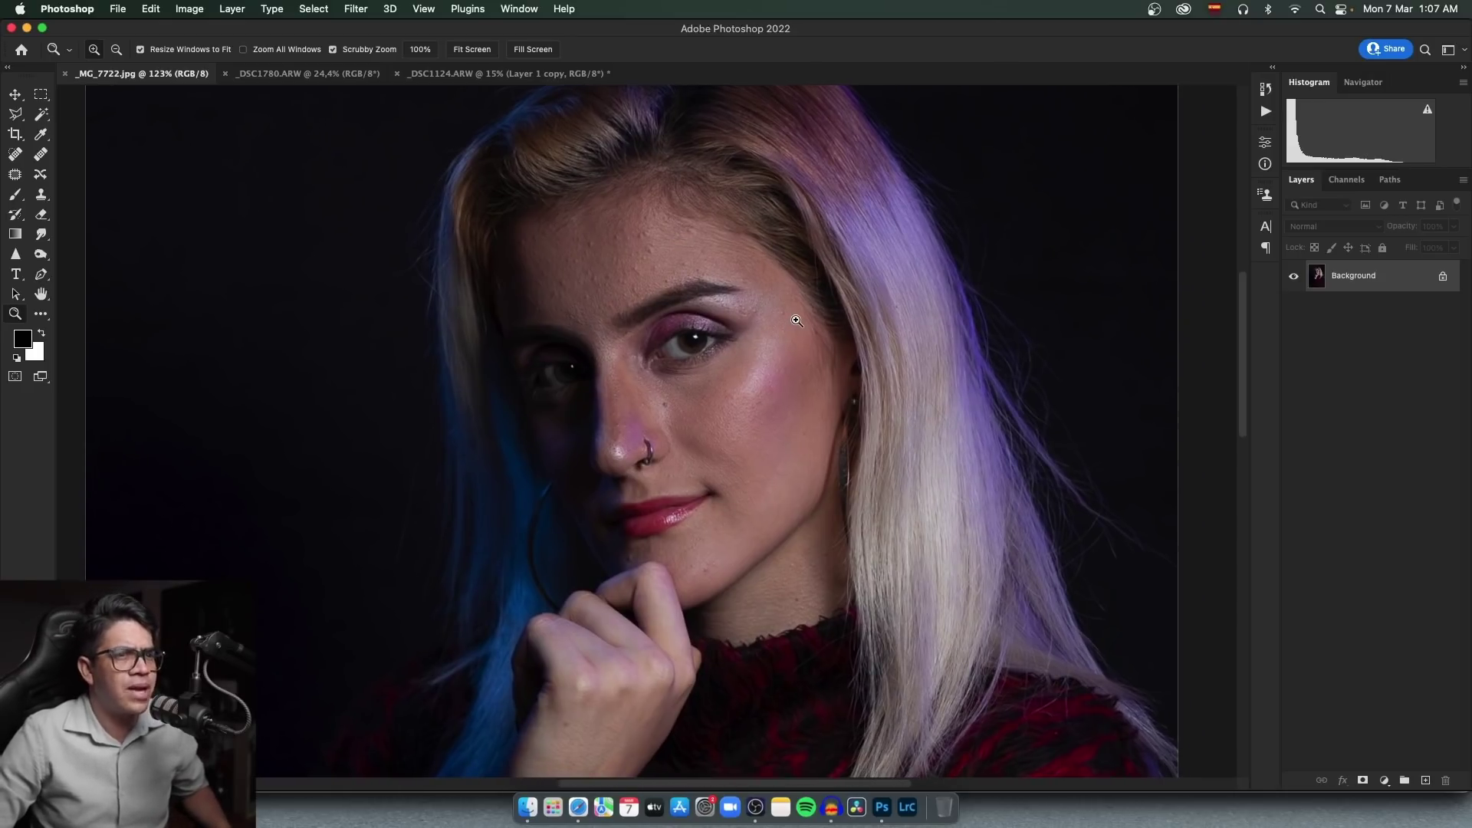
pyautogui.rightClick(797, 320)
pyautogui.click(800, 323)
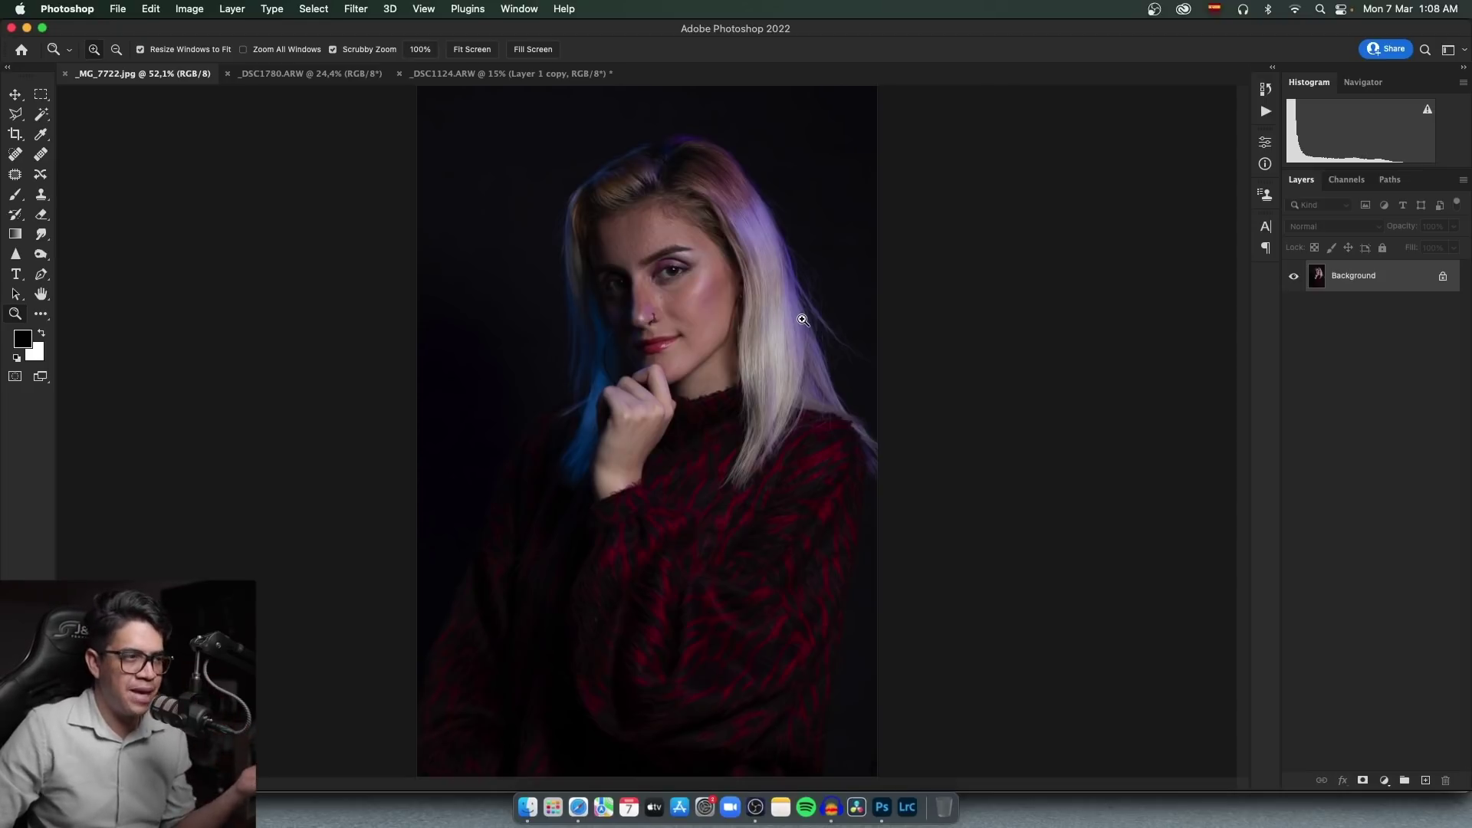
# Zoom back in on the forehead and face, then duplicate the photo to Layer 1.
pyautogui.moveTo(643, 218); pyautogui.dragTo(707, 242)
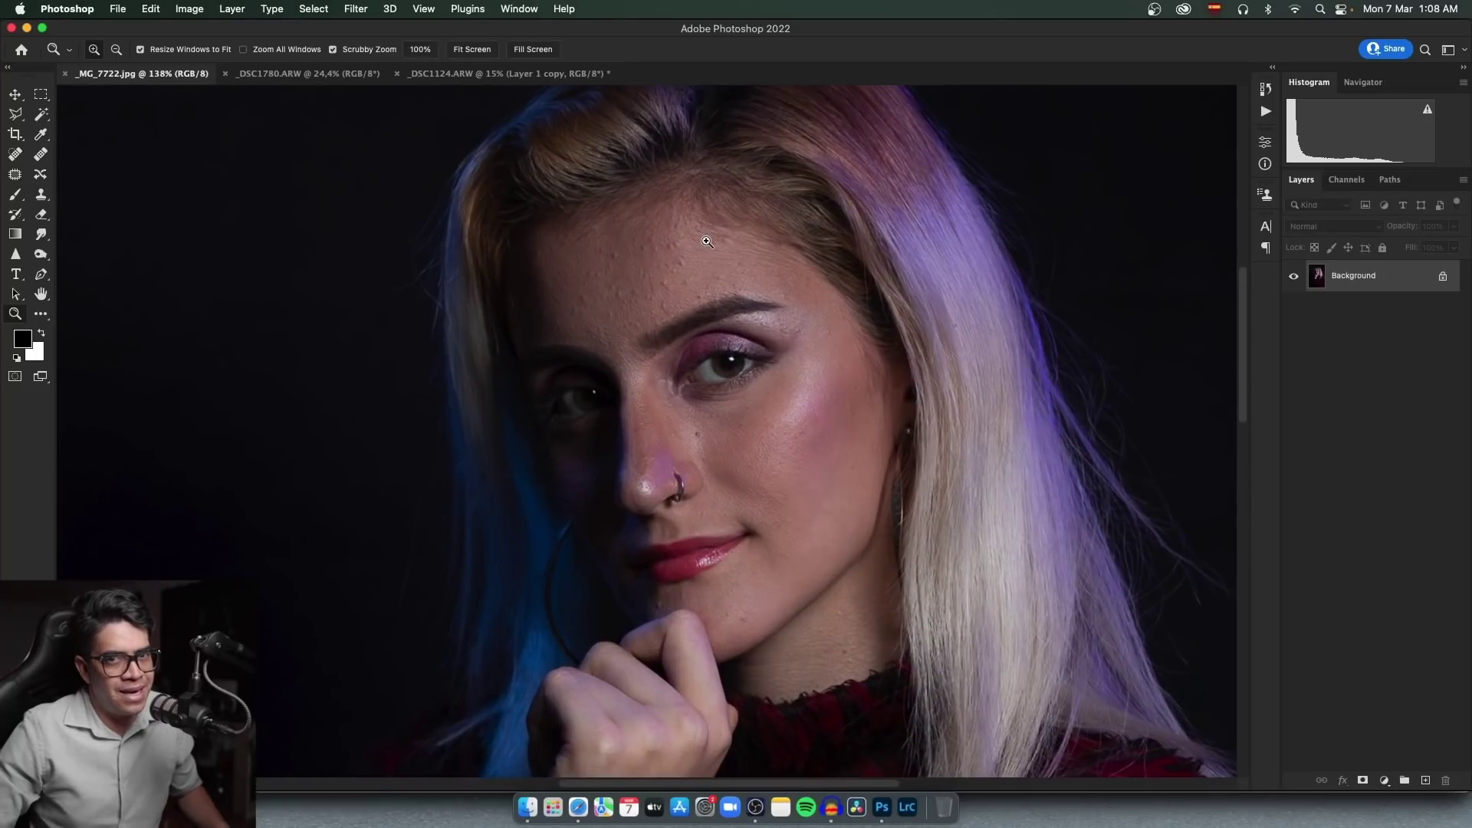
pyautogui.moveTo(827, 338); pyautogui.dragTo(841, 392)
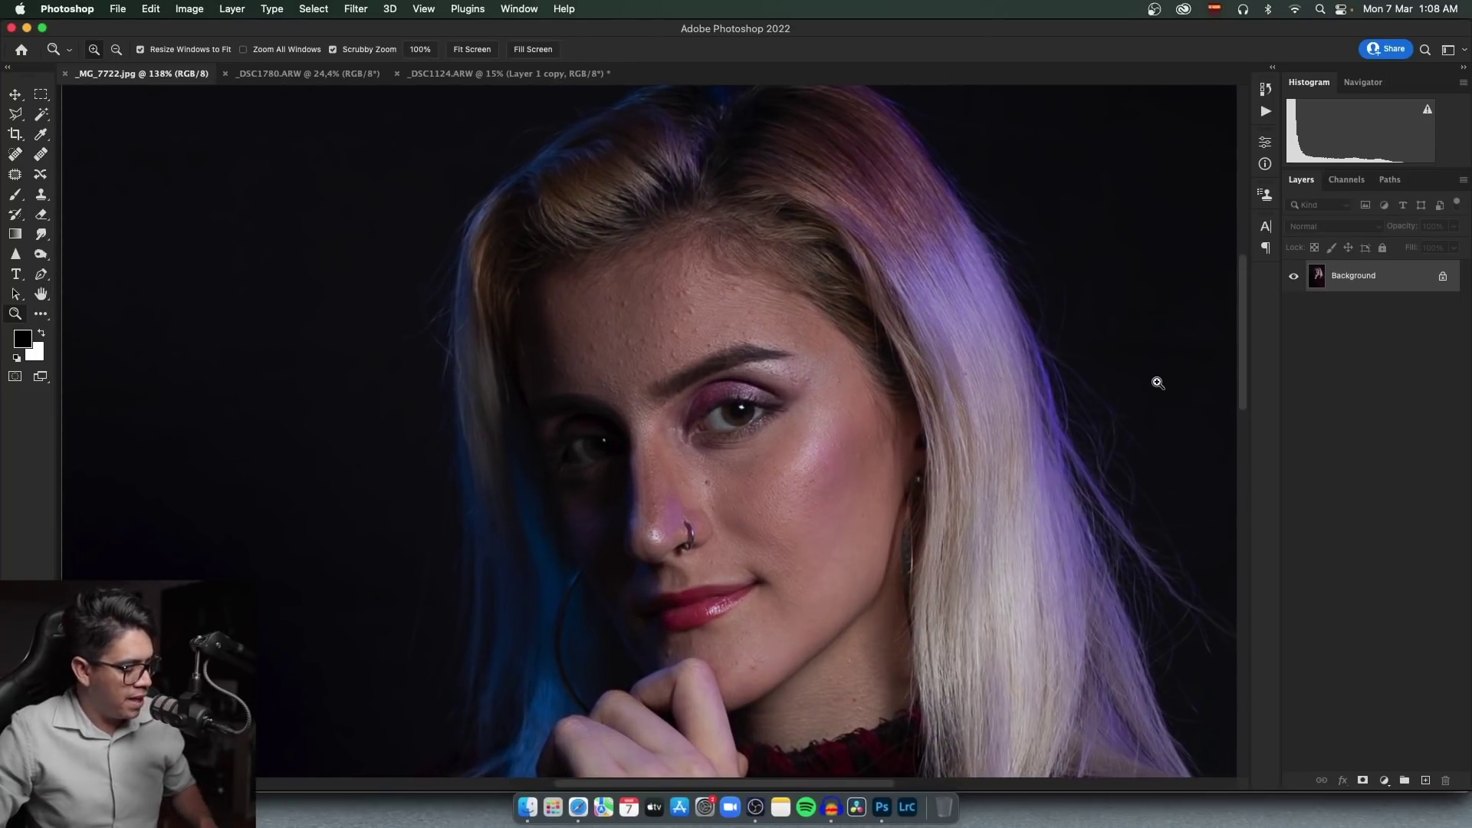
pyautogui.hotkey('ctrl', 'j')
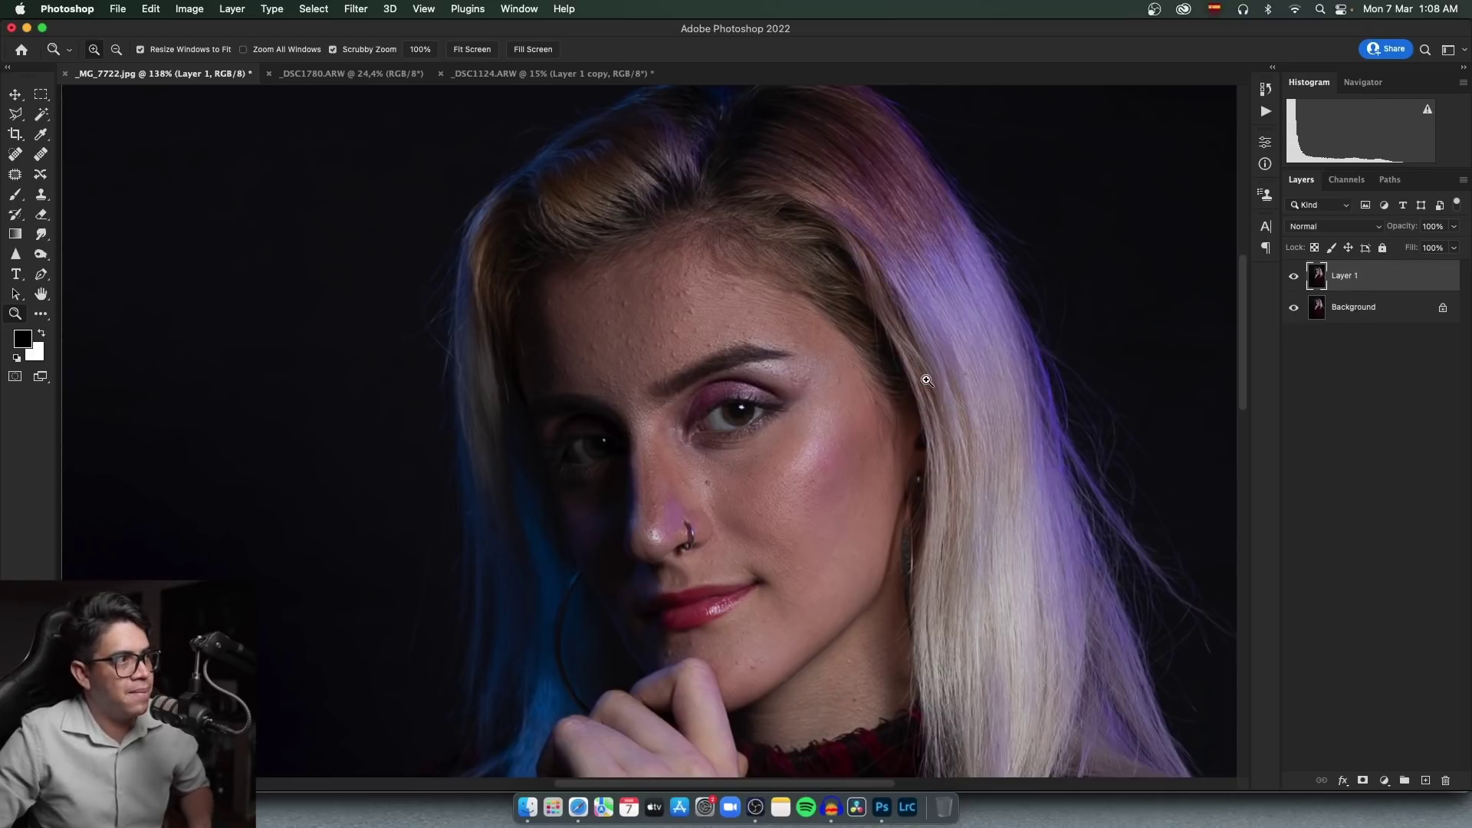
# Launch Retouch4me Heal on the copy and enlarge its window to fill the screen.
pyautogui.click(359, 9)
pyautogui.moveTo(381, 413)
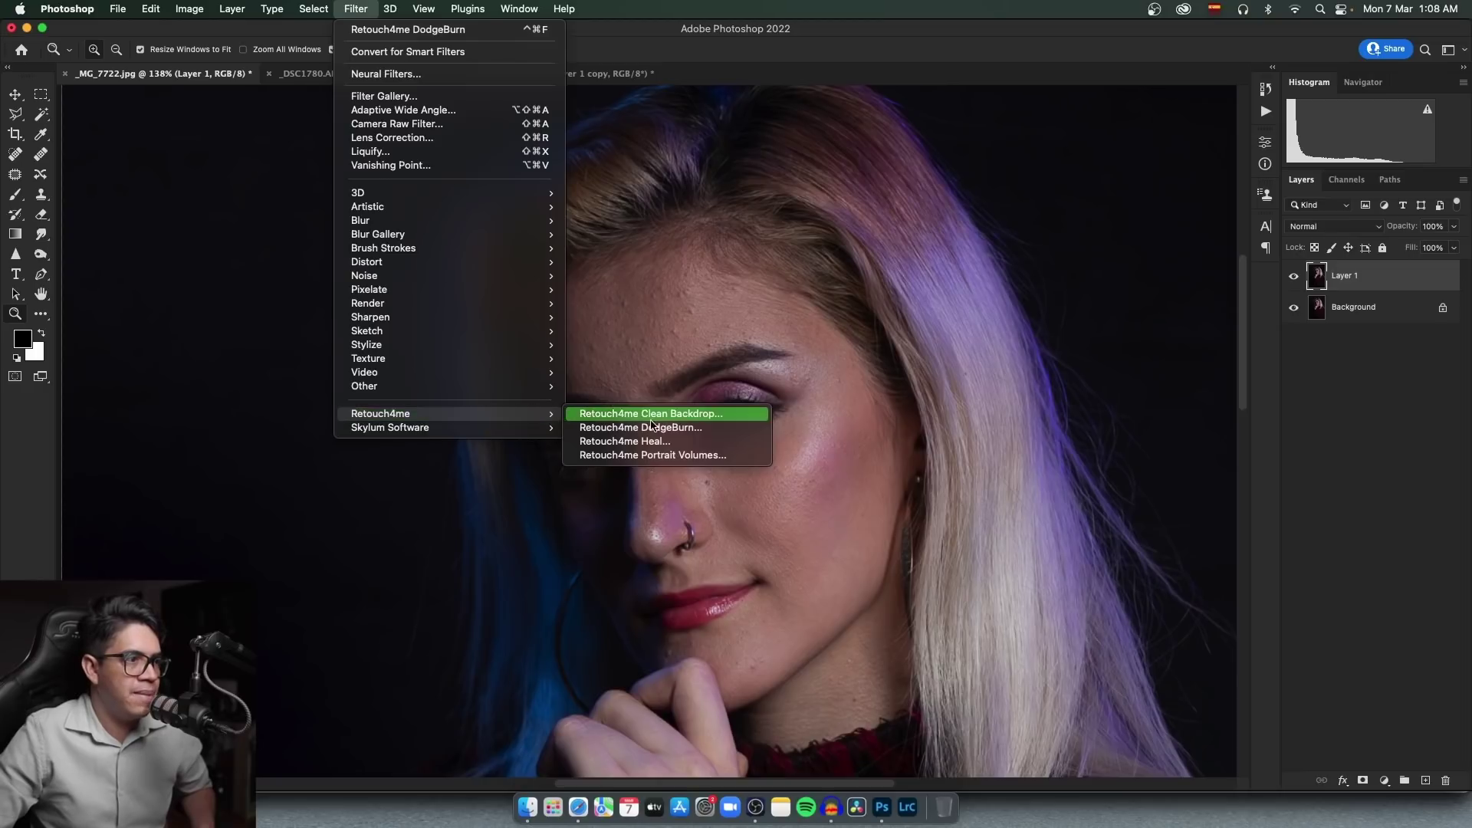
pyautogui.click(689, 443)
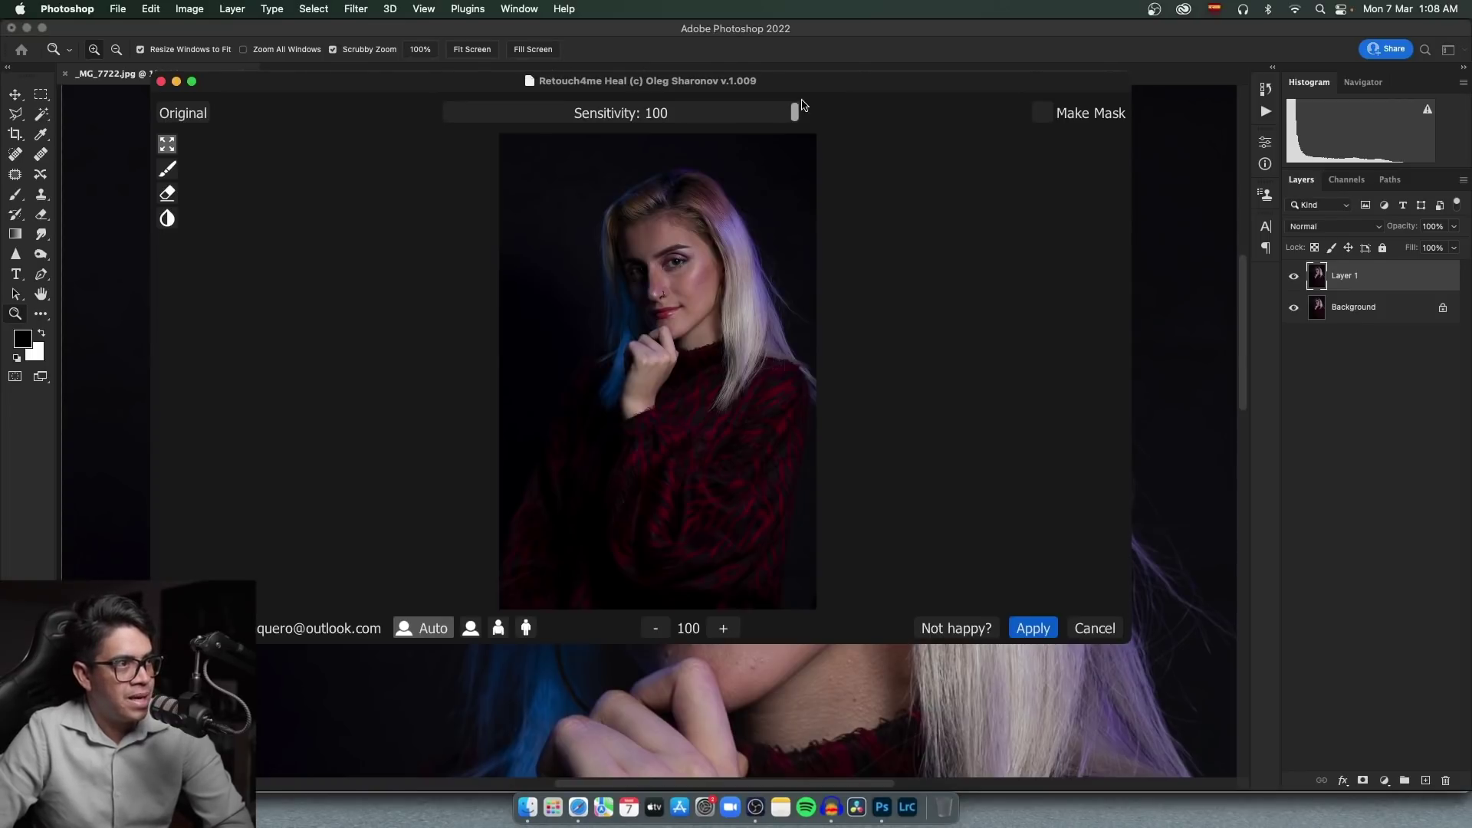
pyautogui.moveTo(848, 90); pyautogui.dragTo(698, 19)
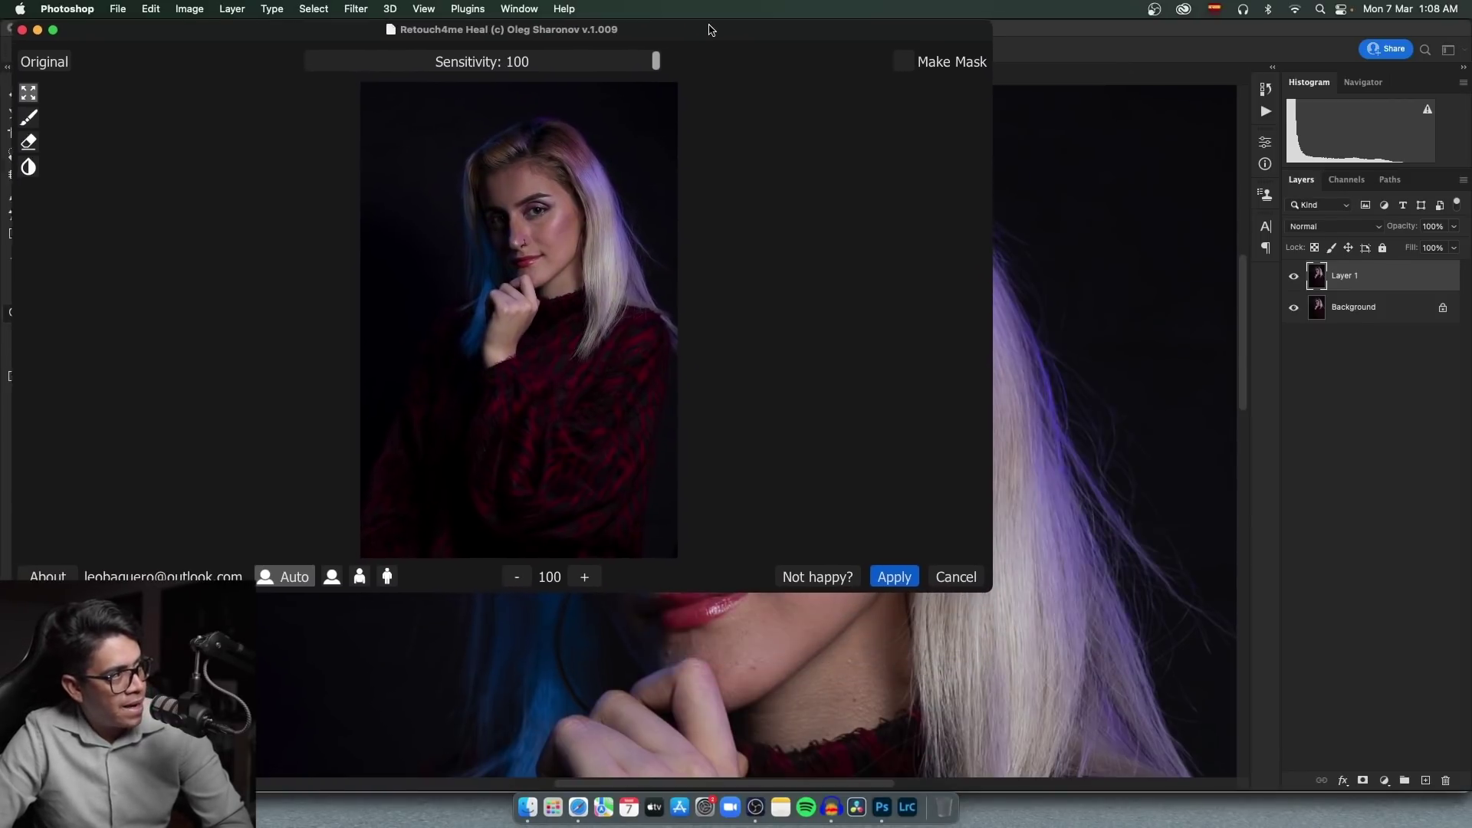
pyautogui.moveTo(982, 590); pyautogui.dragTo(1467, 797)
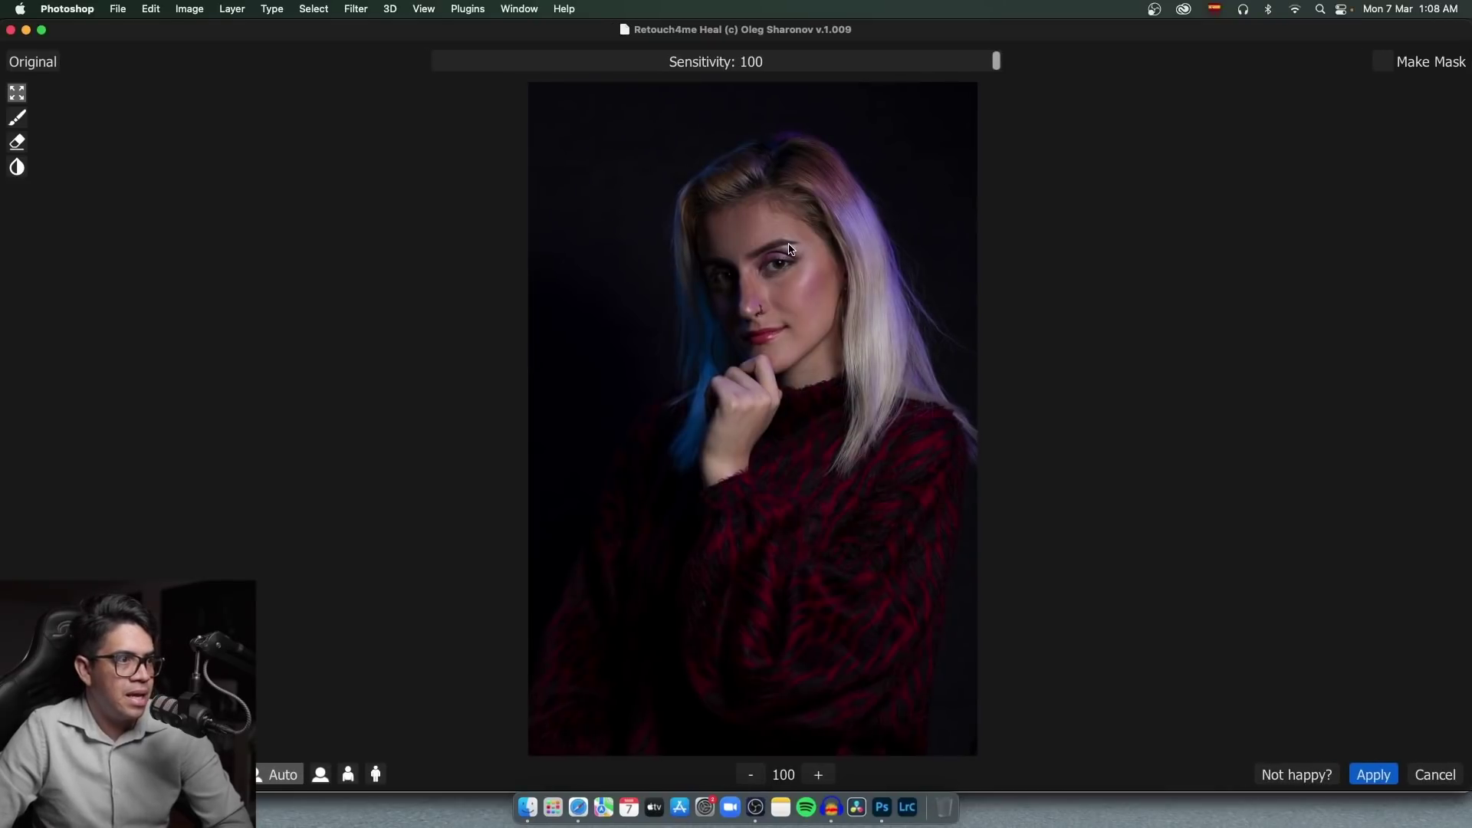
# Zoom the Heal preview in close and frame it on the face.
pyautogui.scroll(2, 742, 259)
pyautogui.scroll(2, 767, 253)
pyautogui.scroll(3, 776, 246)
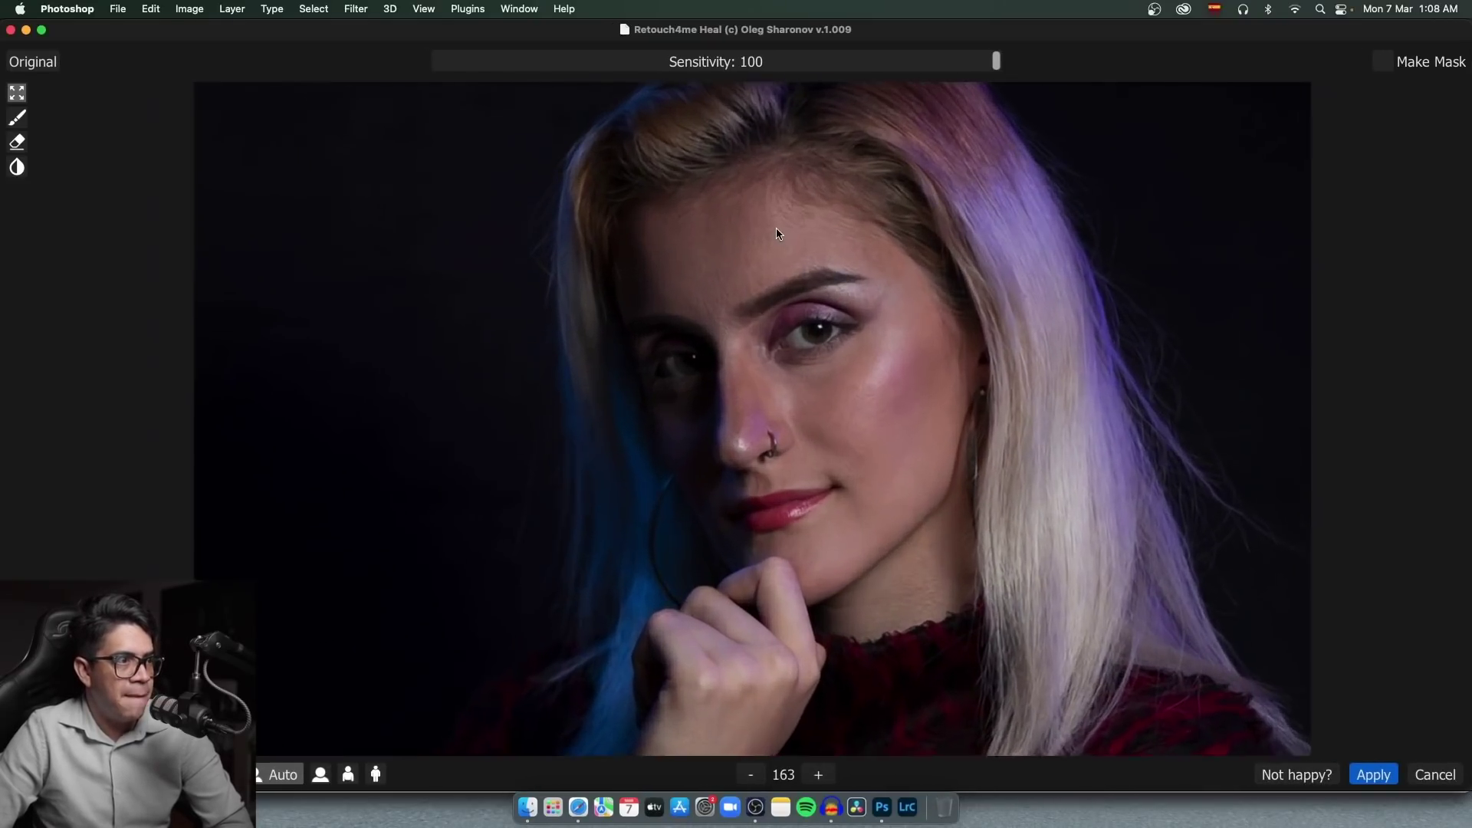
pyautogui.moveTo(790, 289); pyautogui.dragTo(800, 317)
pyautogui.scroll(1, 799, 318)
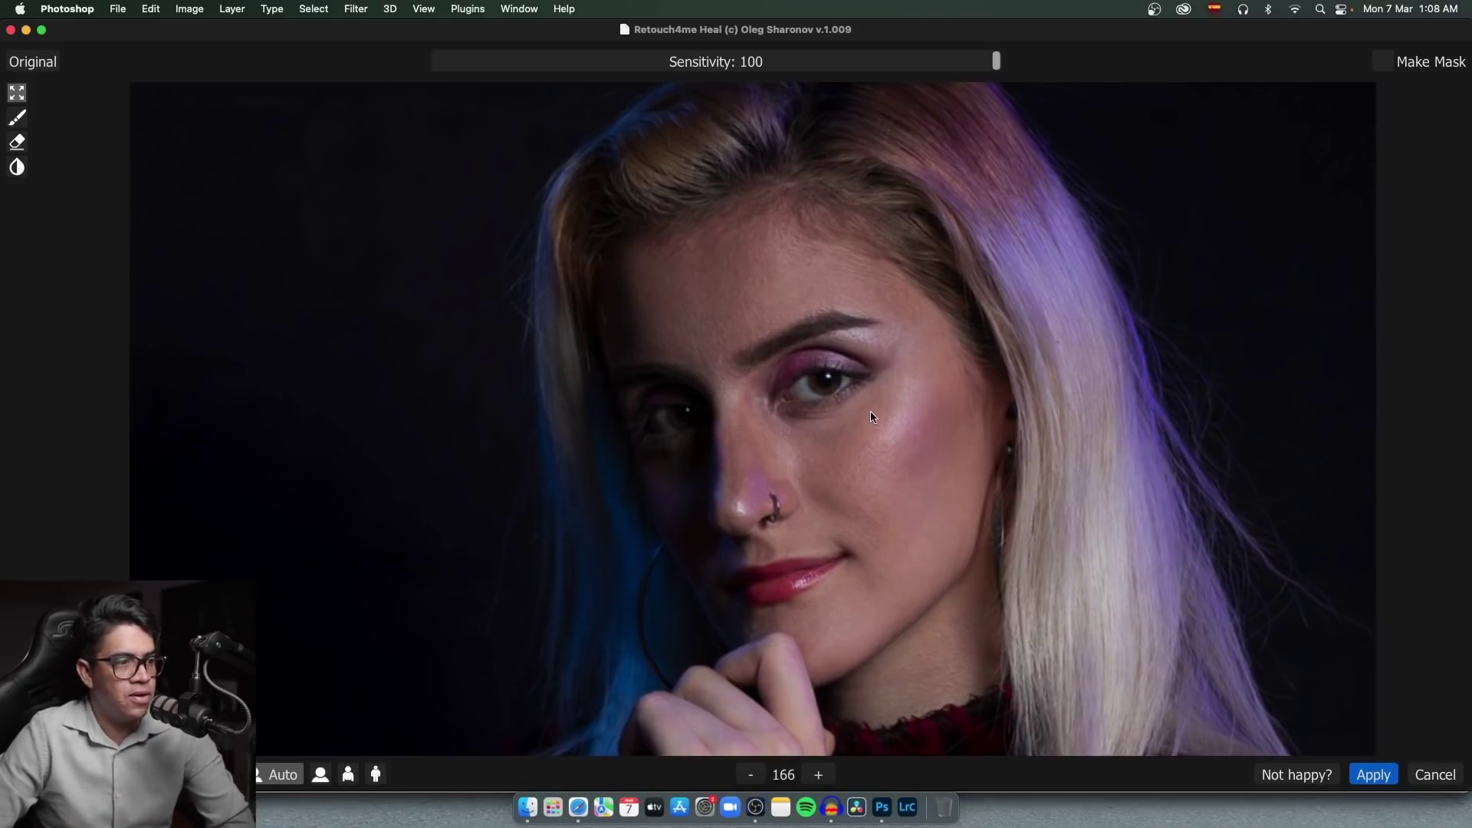
pyautogui.moveTo(767, 373); pyautogui.dragTo(766, 353)
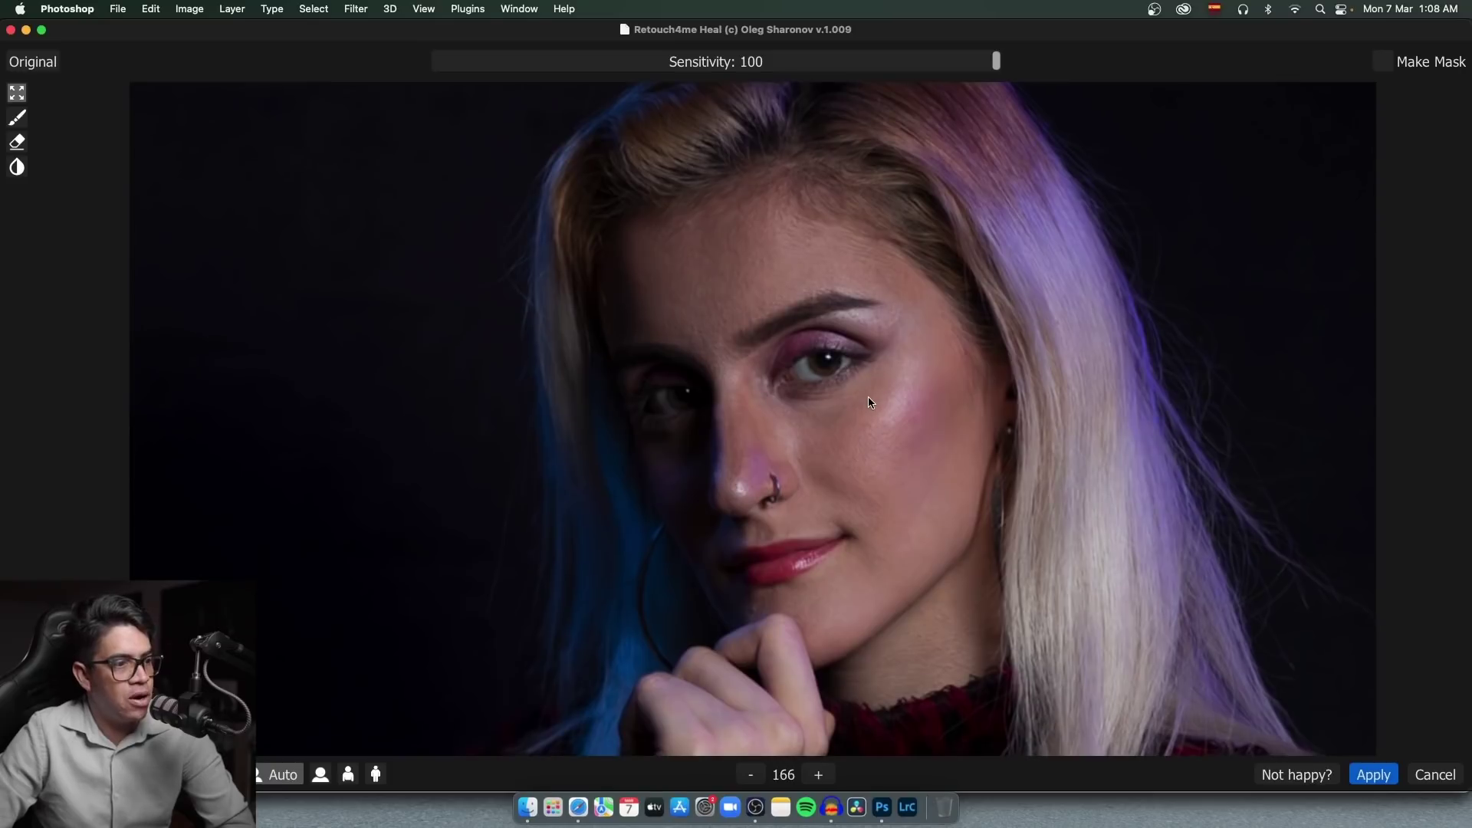
# Toggle Original repeatedly to compare the unretouched and healed skin.
pyautogui.click(34, 64)
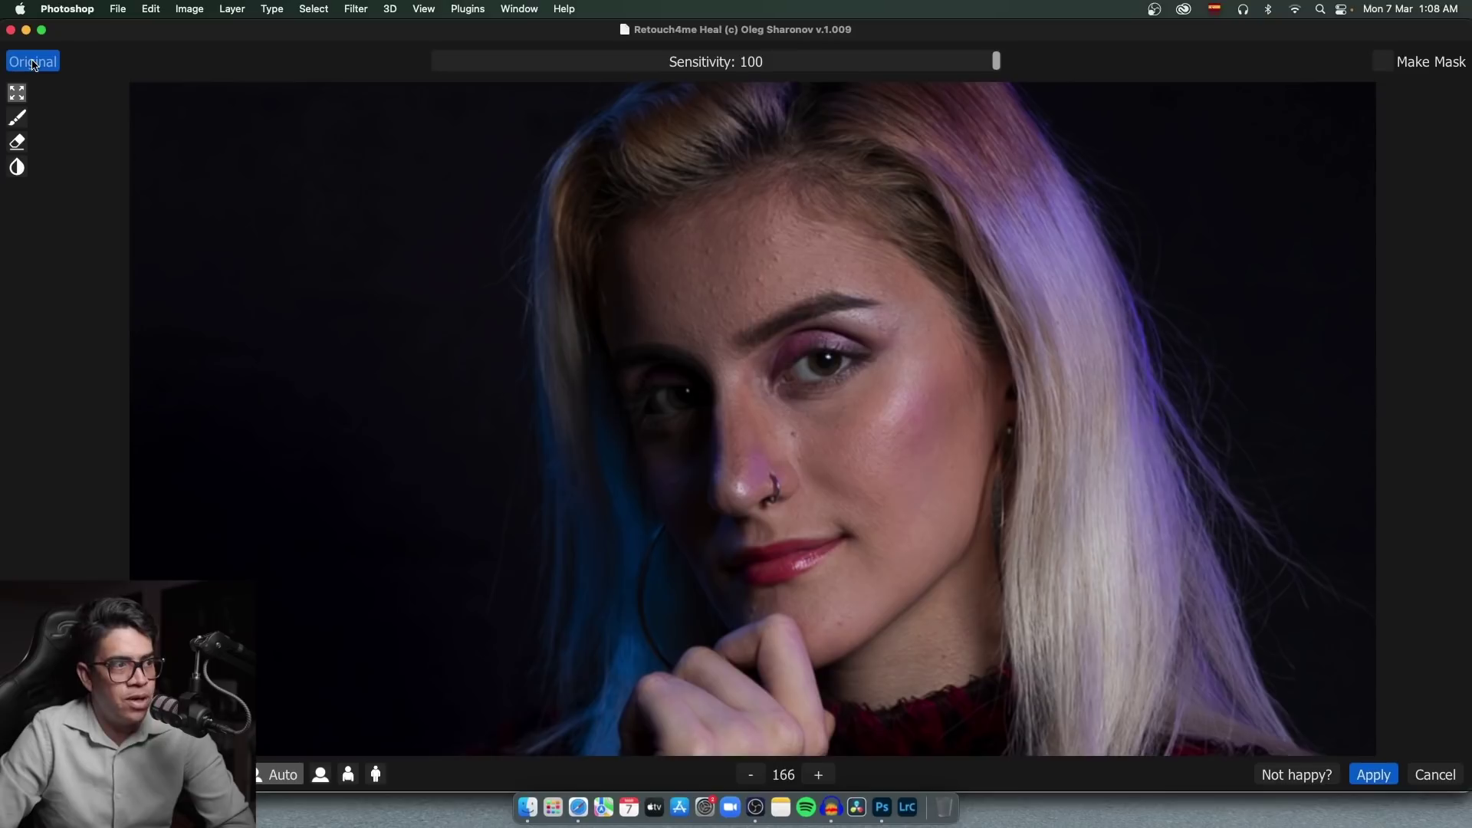
pyautogui.click(34, 64)
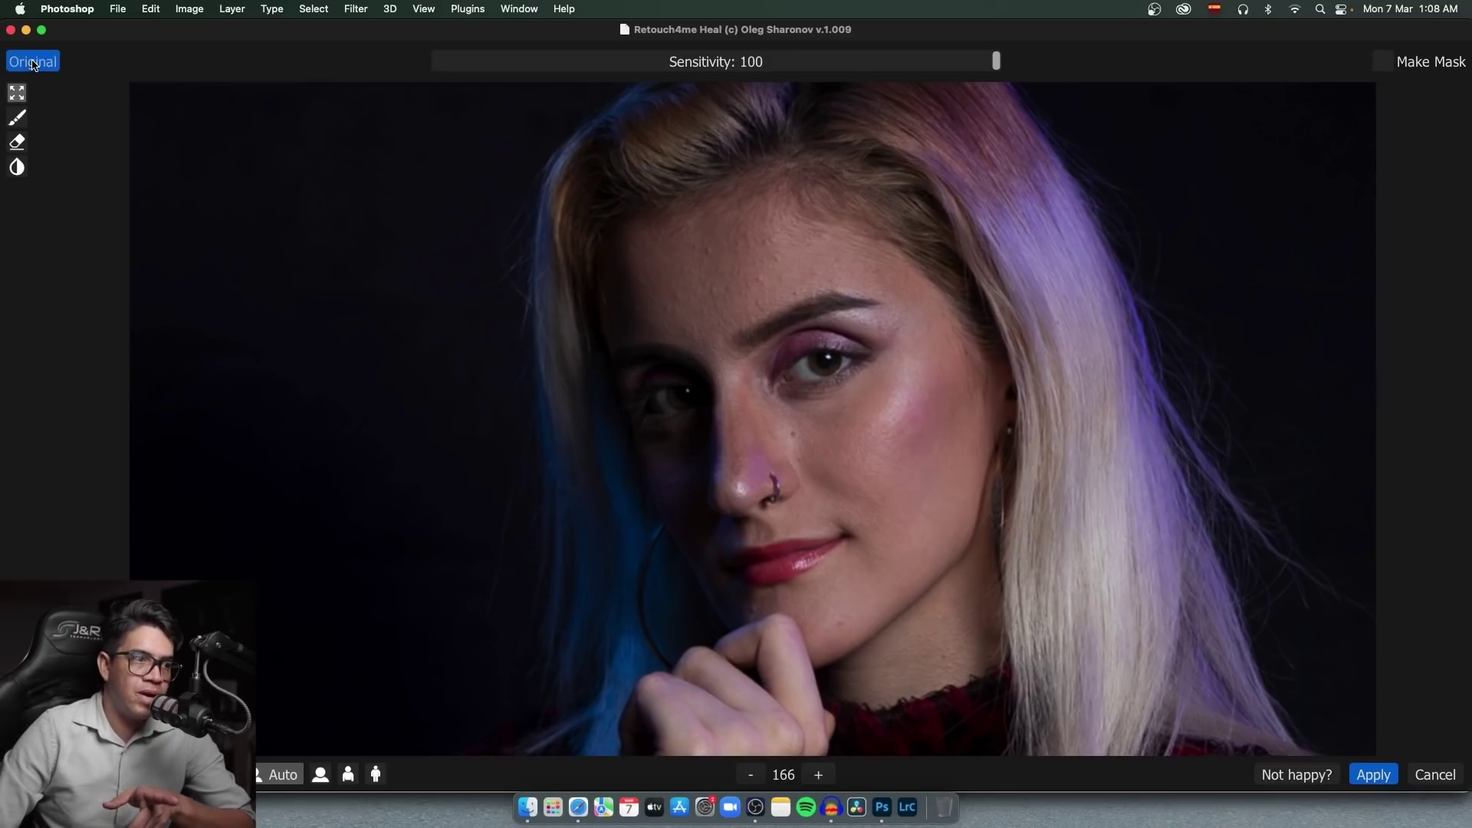
pyautogui.click(34, 65)
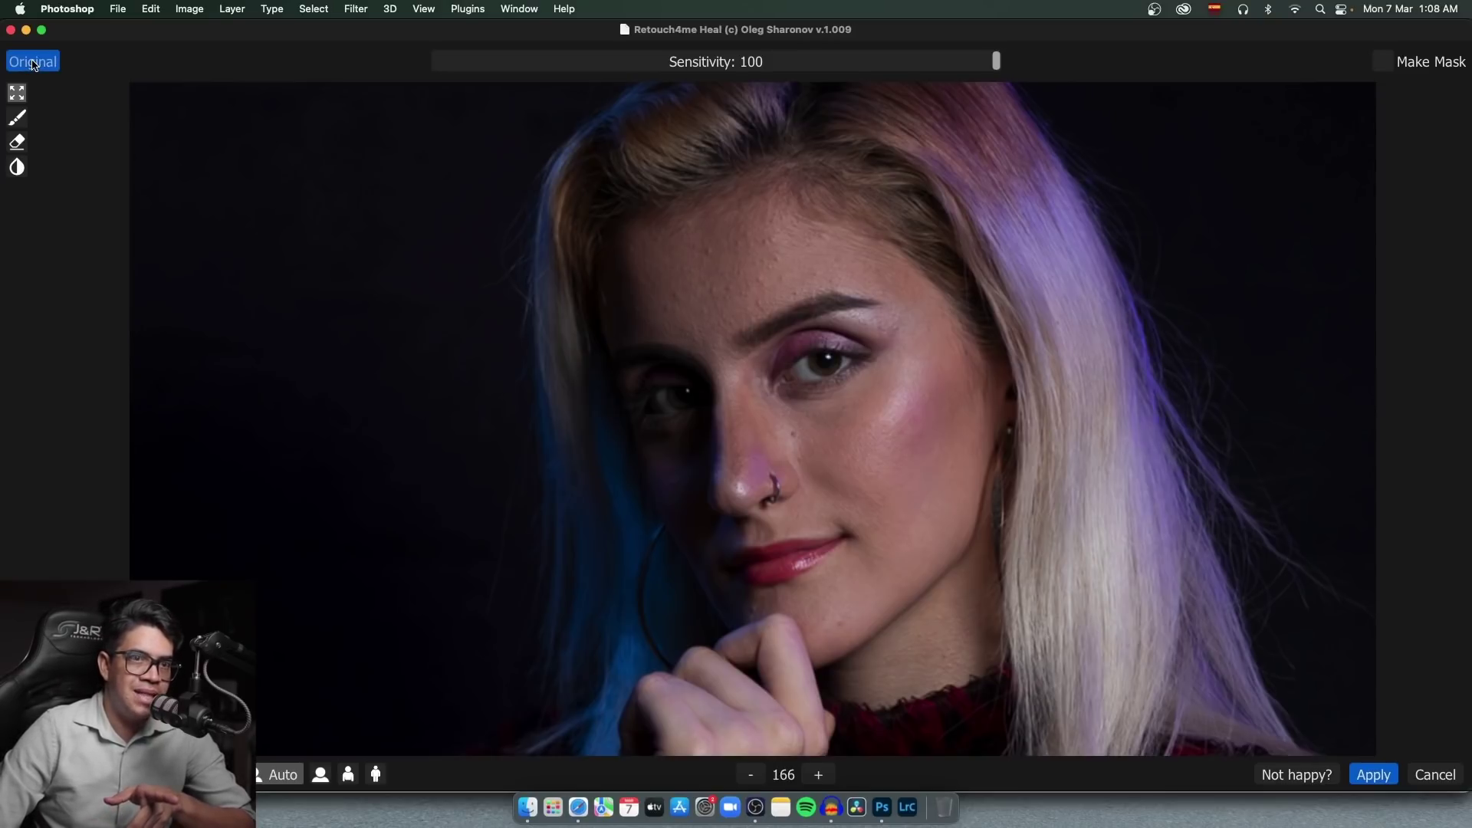
pyautogui.click(34, 65)
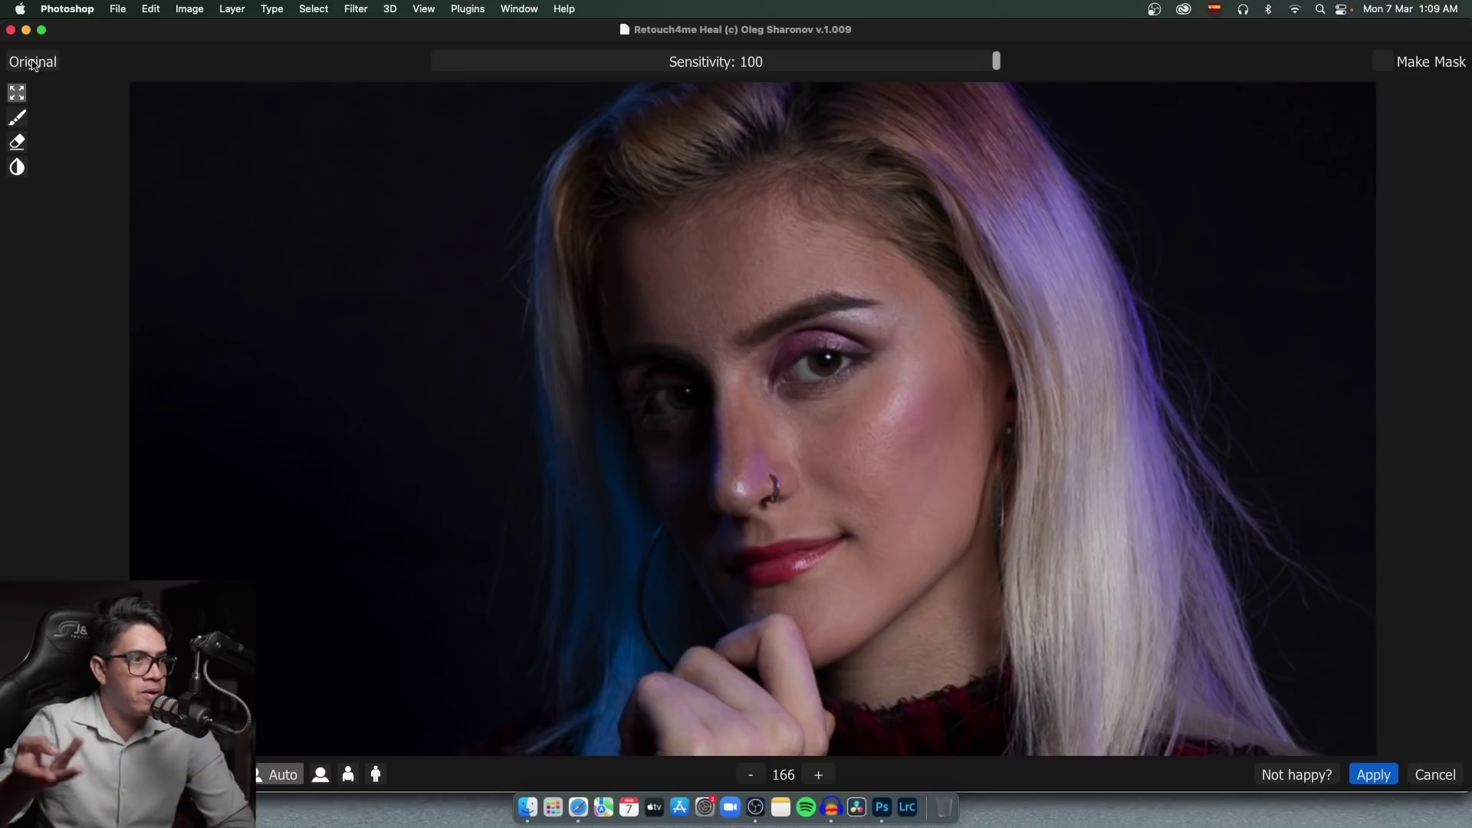
pyautogui.click(34, 64)
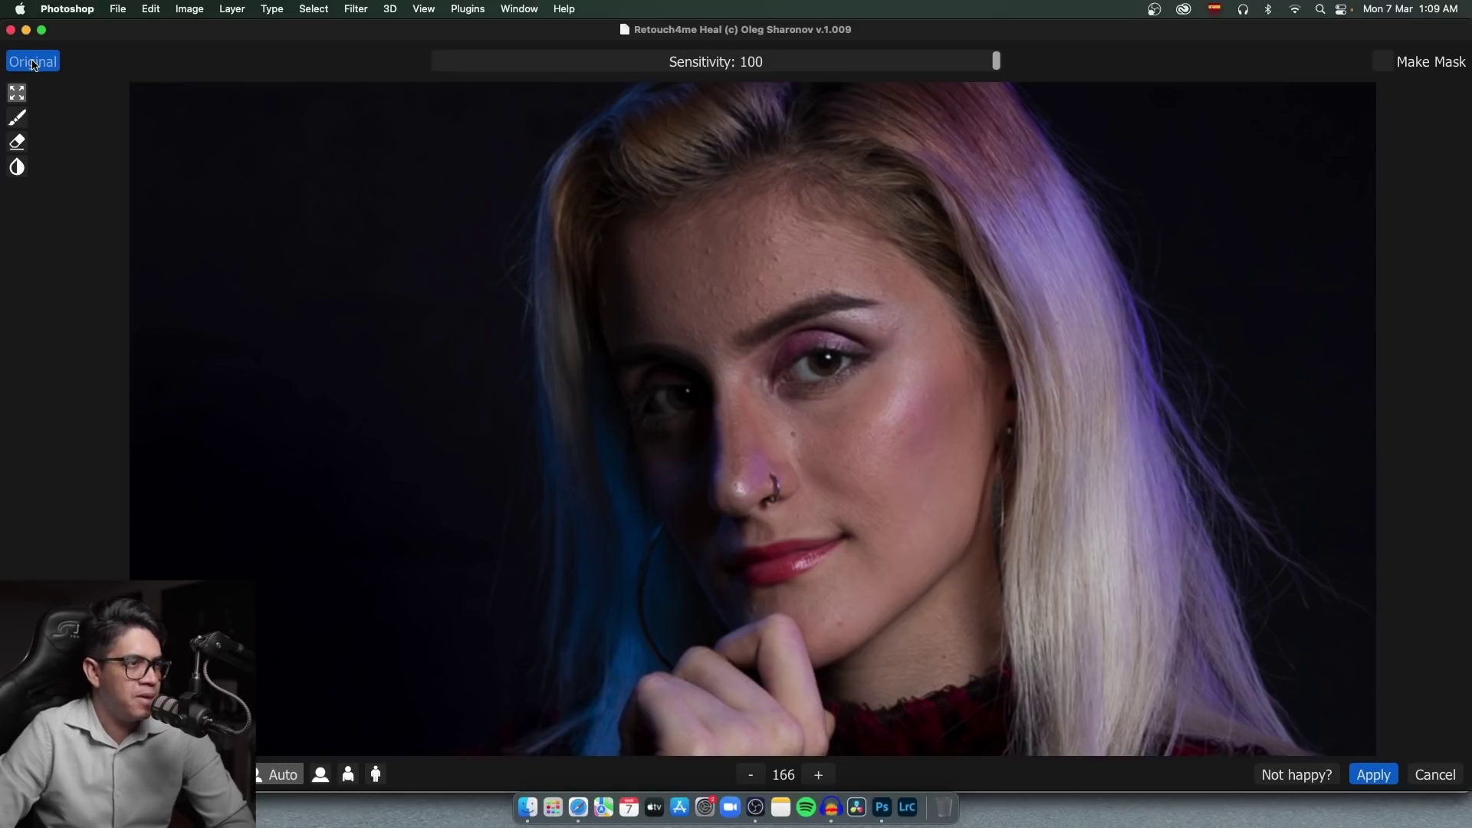
pyautogui.click(34, 65)
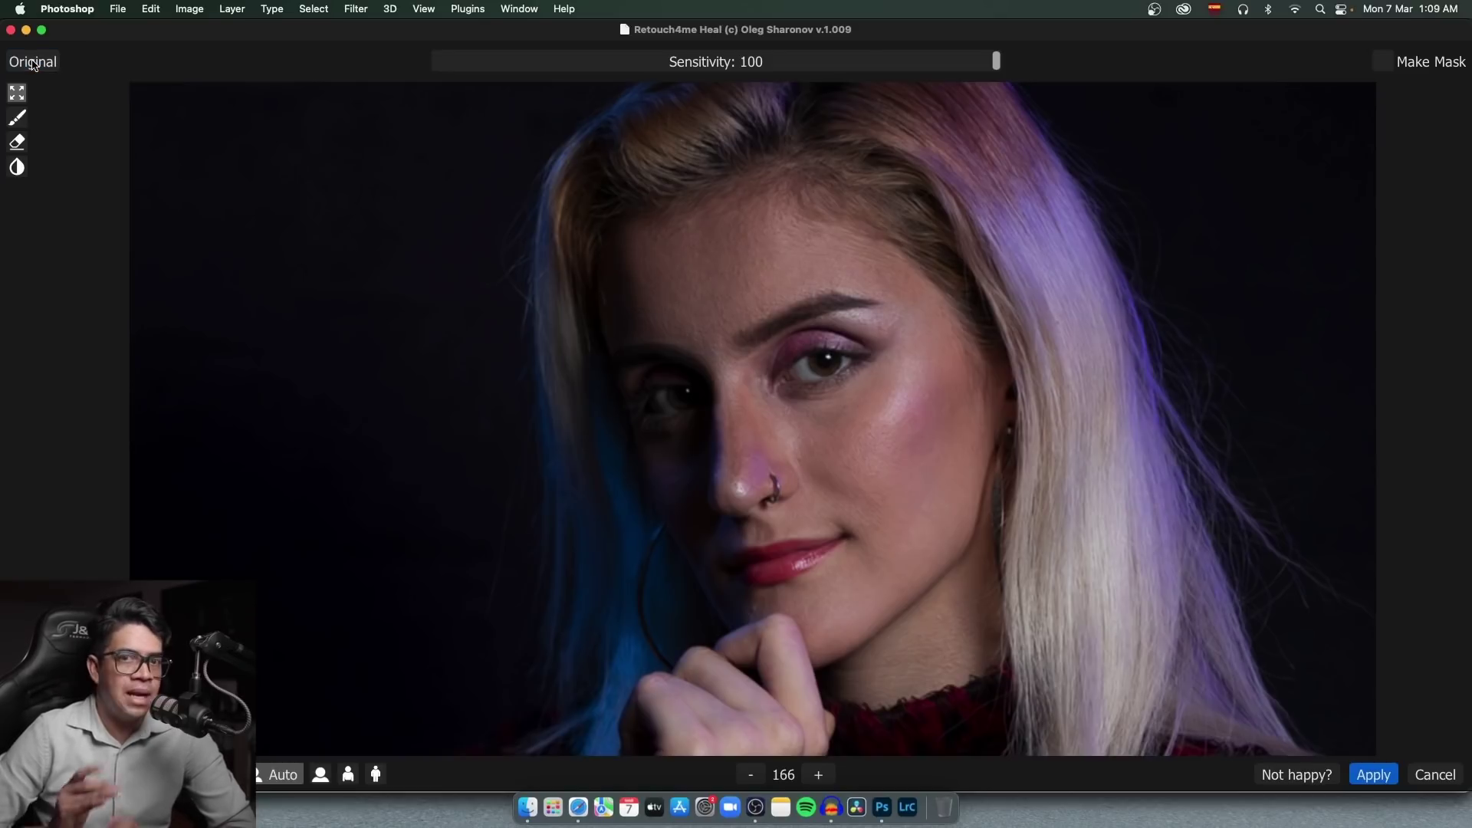
# Readjust the preview zoom and display the mask of detected blemishes.
pyautogui.scroll(-5, 875, 342)
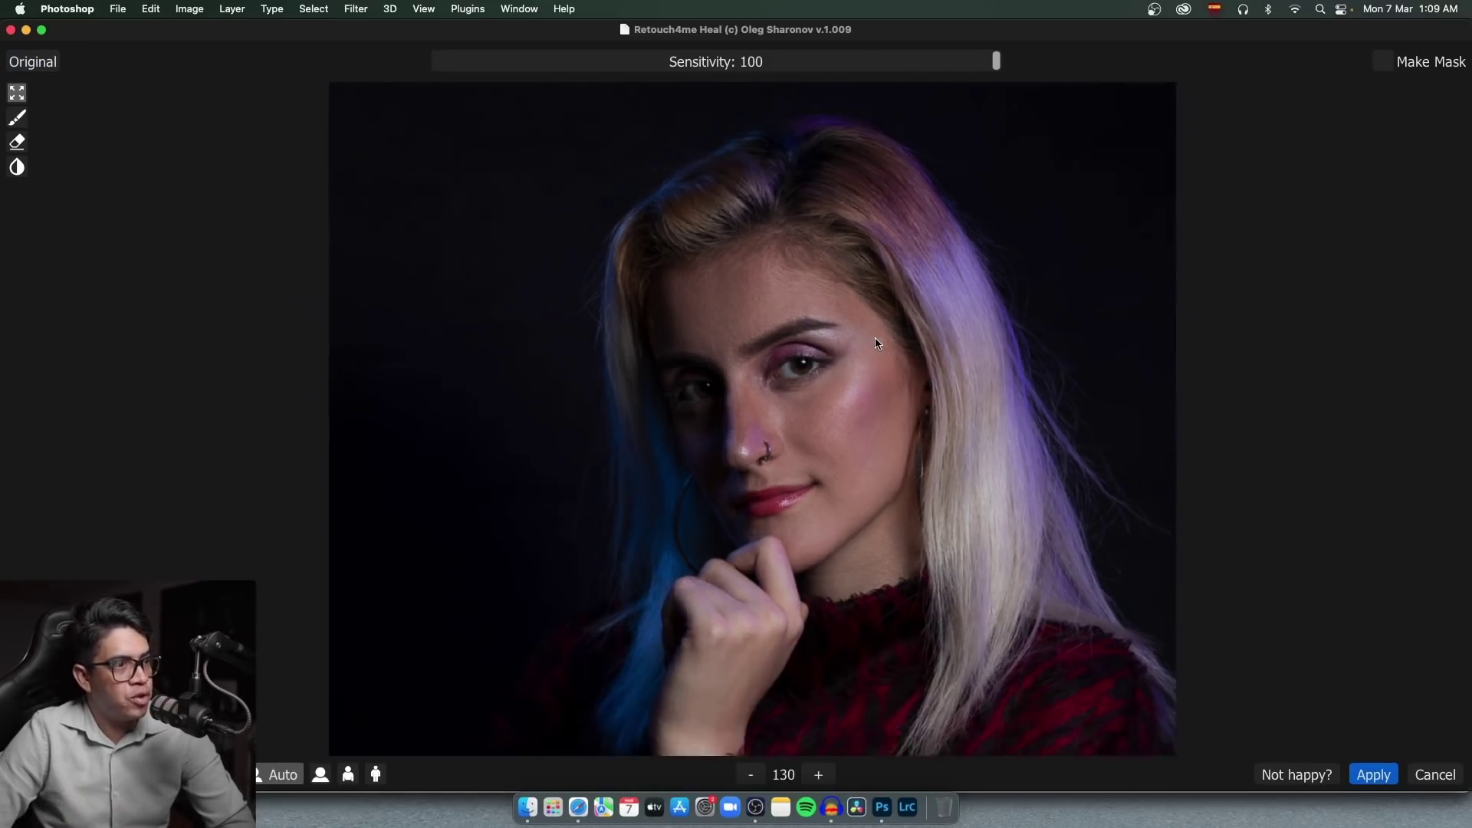
pyautogui.scroll(-1, 875, 343)
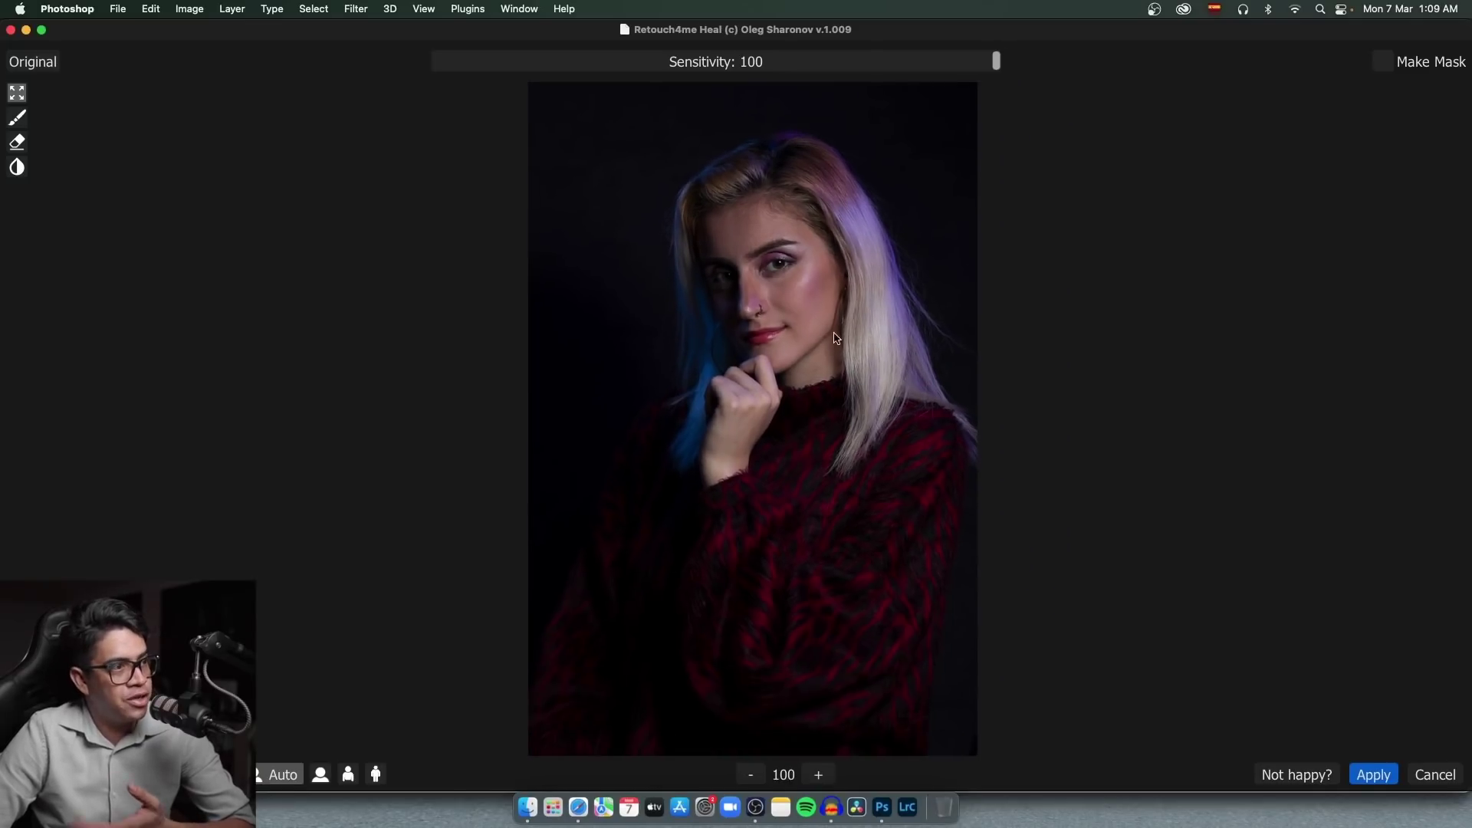
pyautogui.scroll(2, 729, 272)
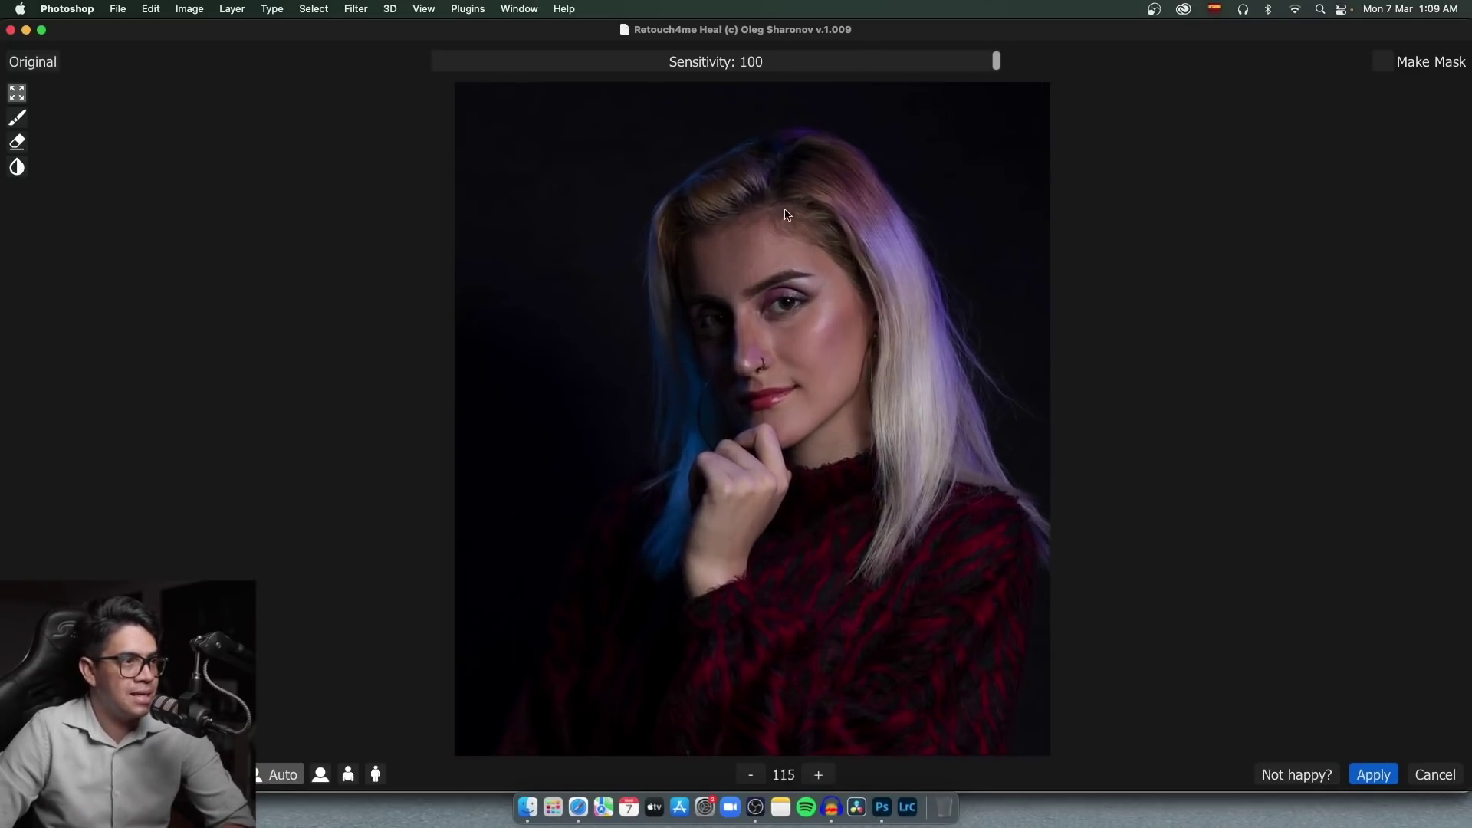
pyautogui.scroll(1, 790, 251)
pyautogui.scroll(1, 779, 261)
pyautogui.scroll(2, 781, 266)
pyautogui.scroll(1, 781, 267)
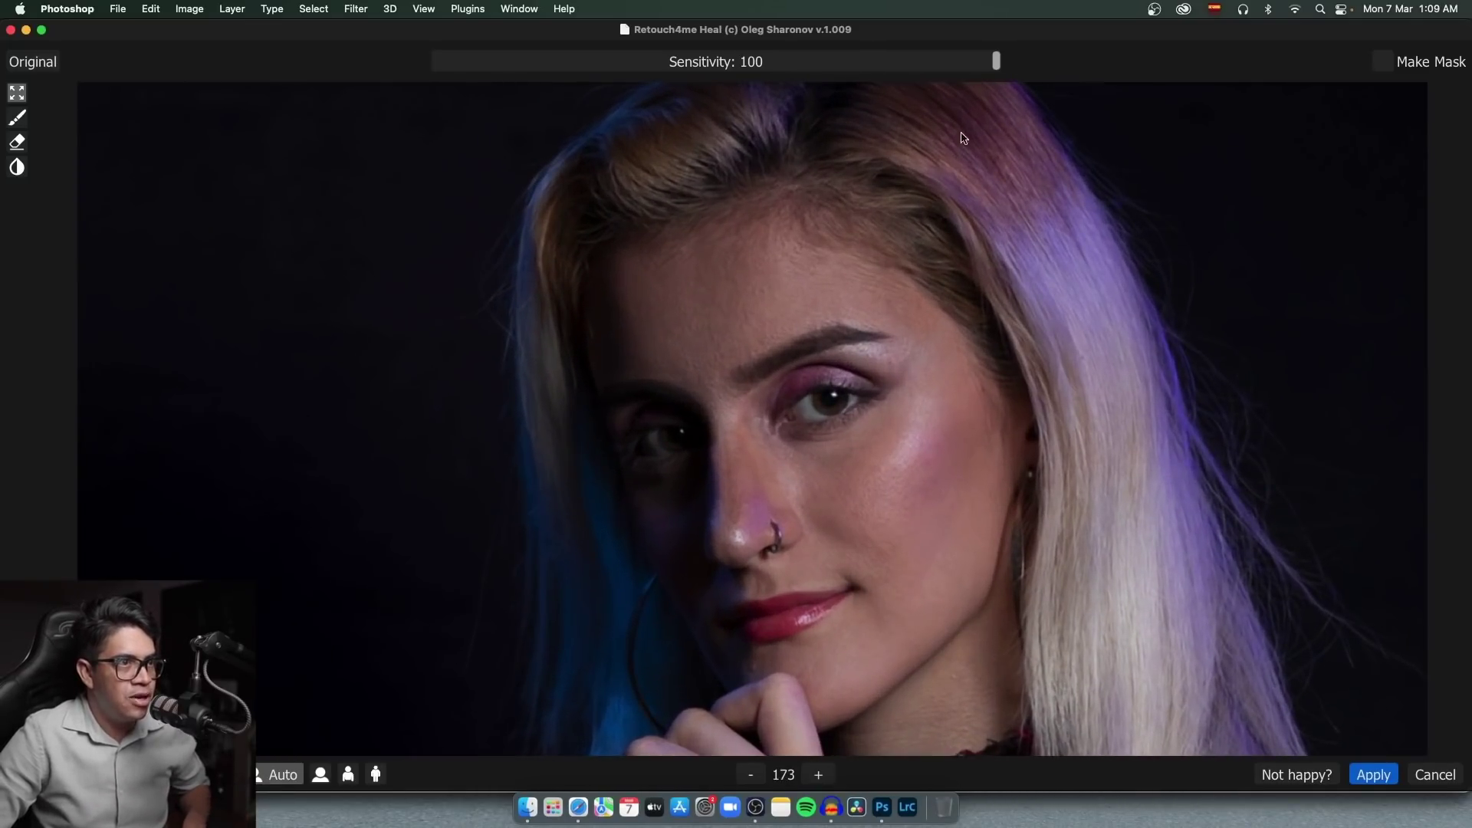
pyautogui.click(998, 61)
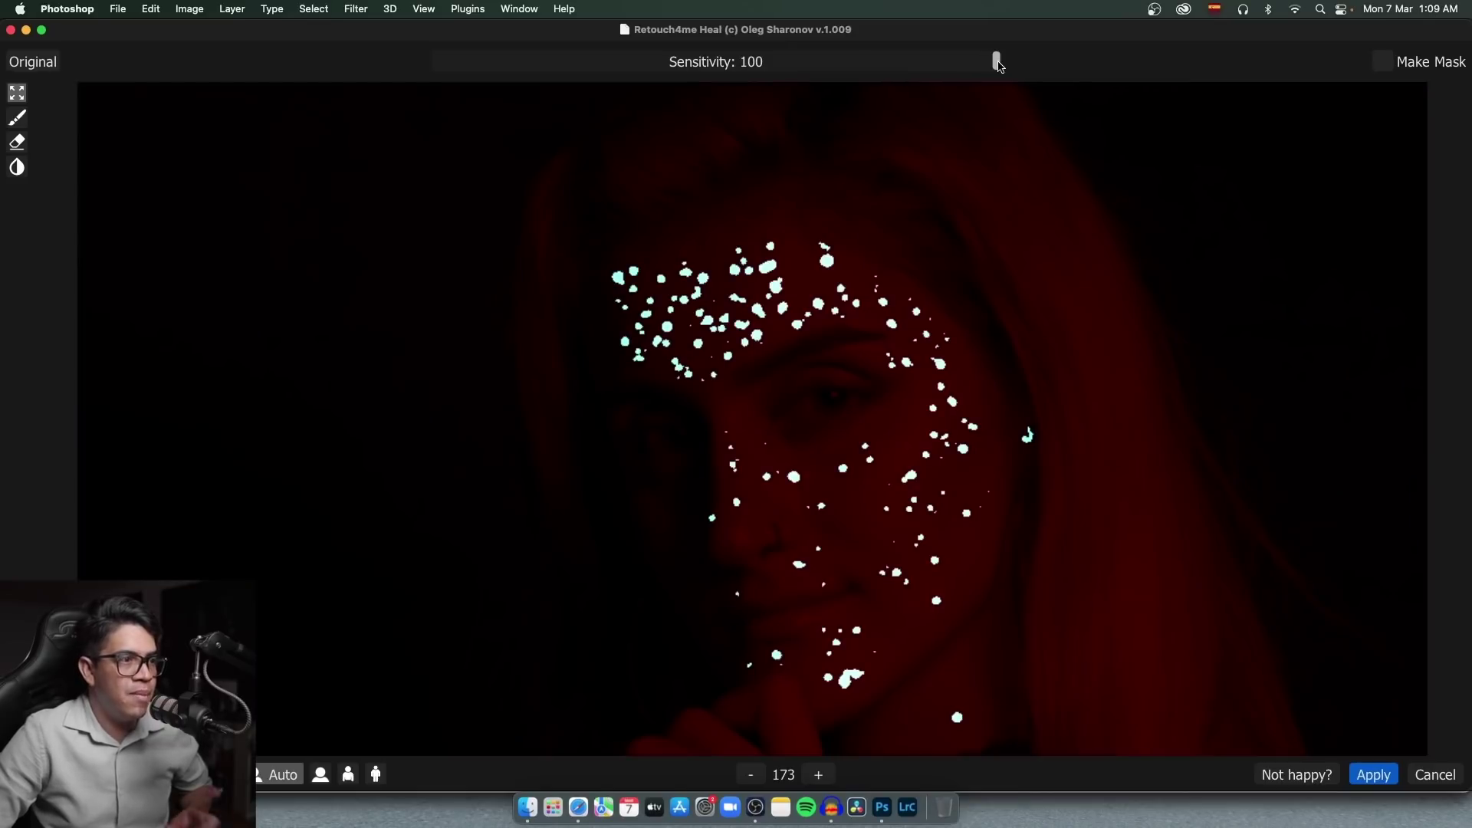
# Try Heal sensitivity 66, return it to 100, and tick Make Mask.
pyautogui.moveTo(998, 63); pyautogui.dragTo(819, 74)
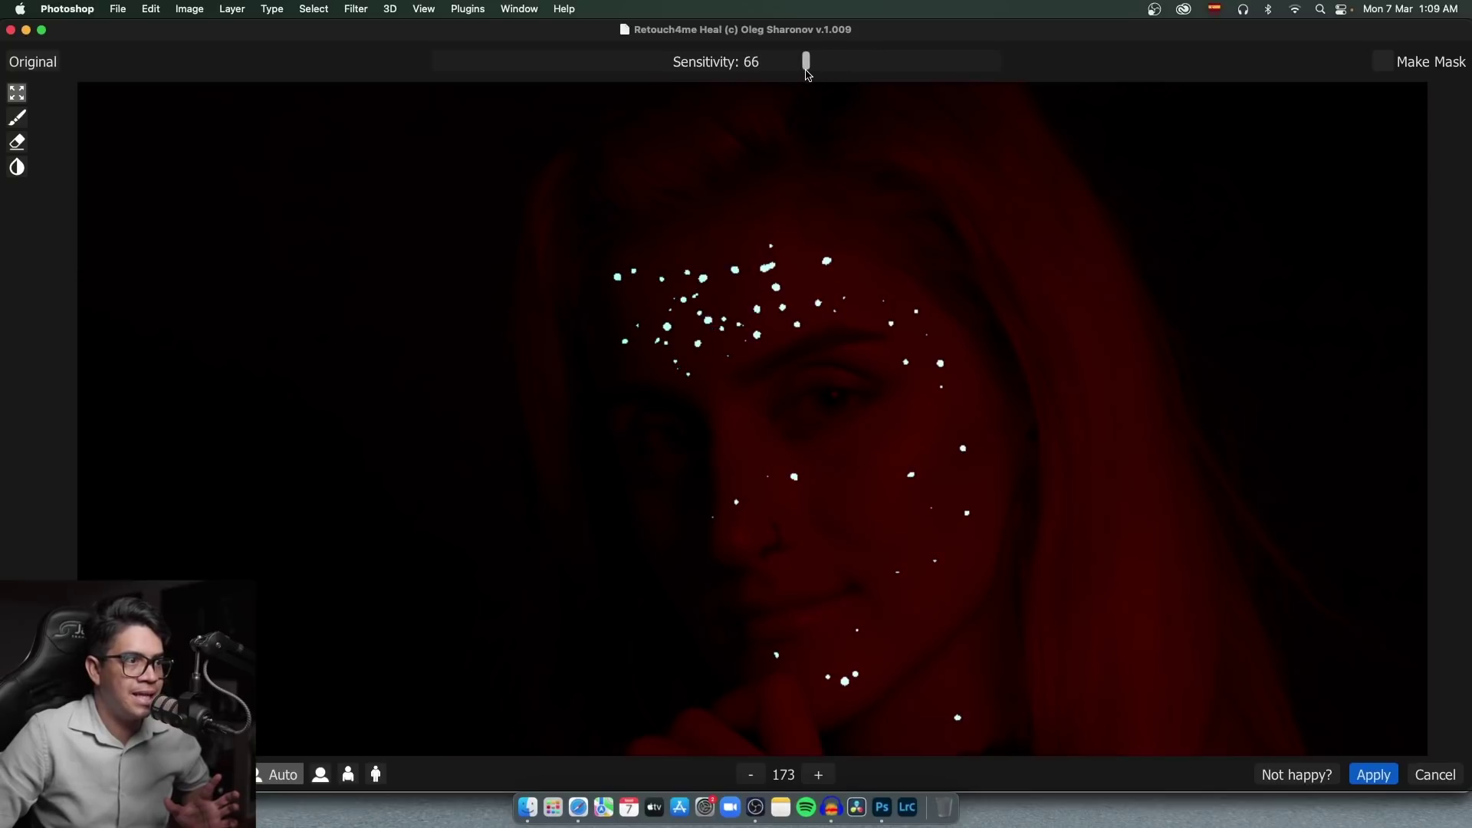
pyautogui.moveTo(807, 73); pyautogui.dragTo(806, 72)
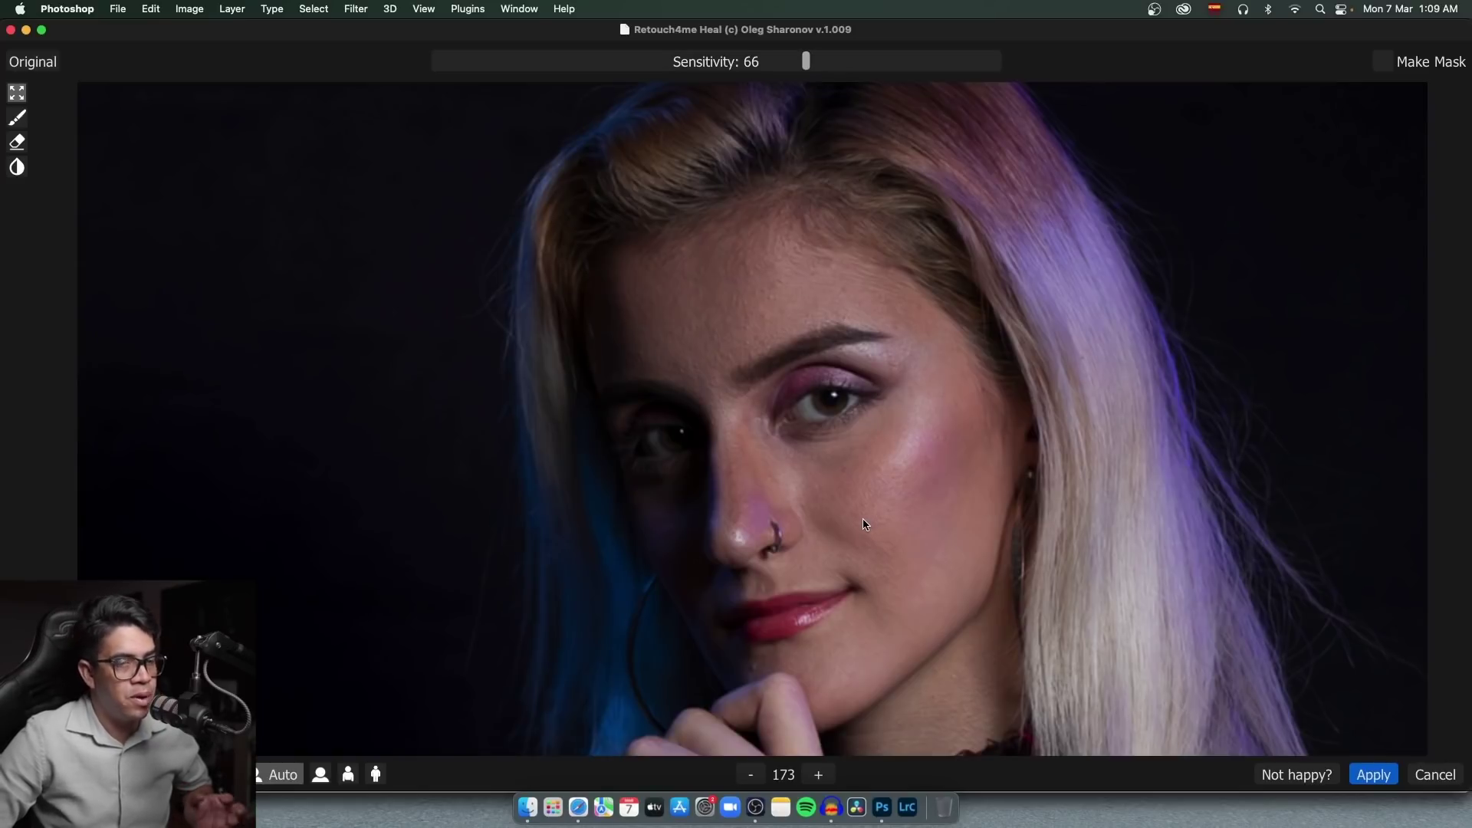
pyautogui.click(806, 66)
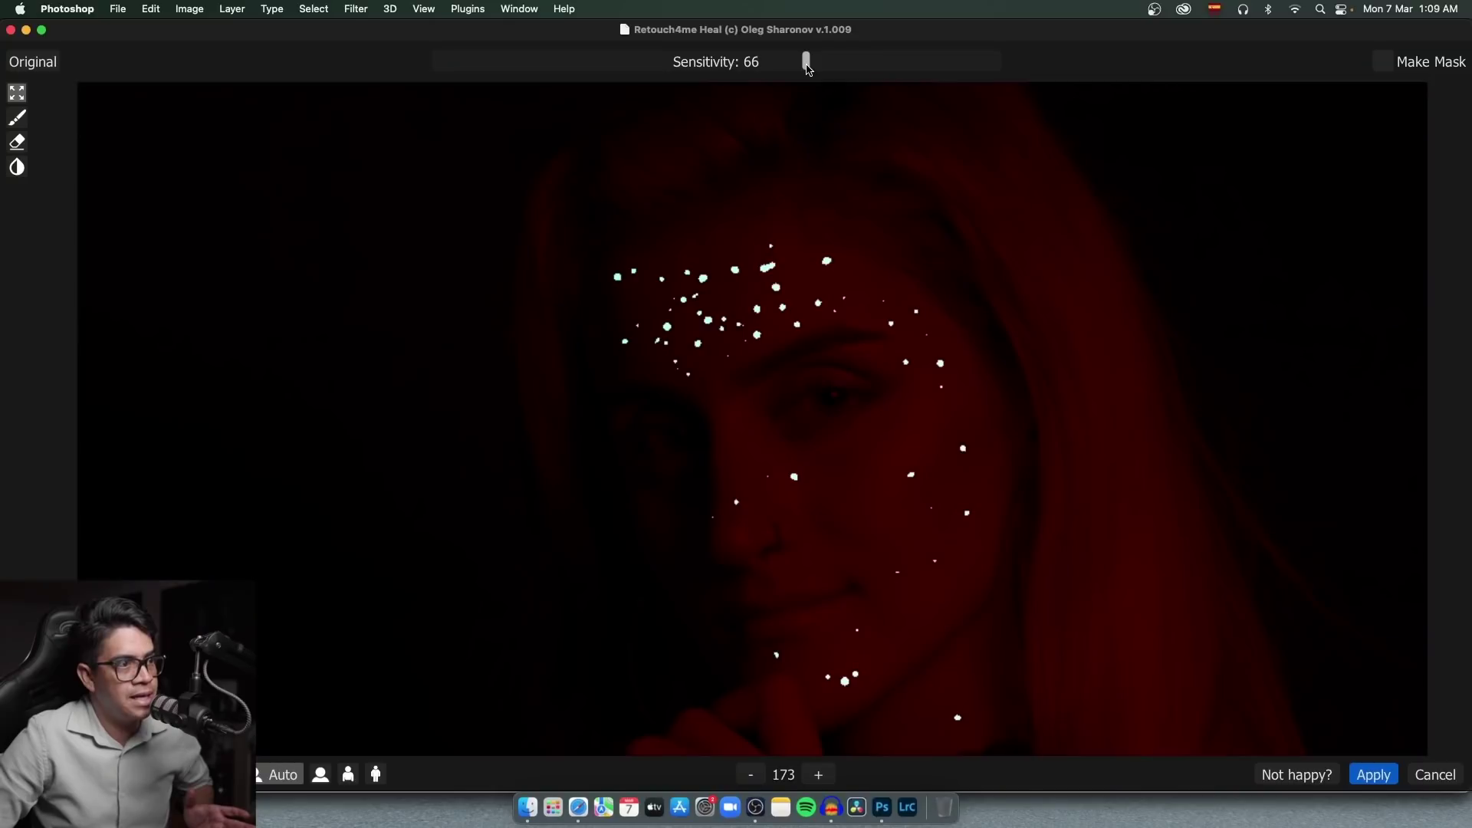
pyautogui.moveTo(807, 68); pyautogui.dragTo(981, 67)
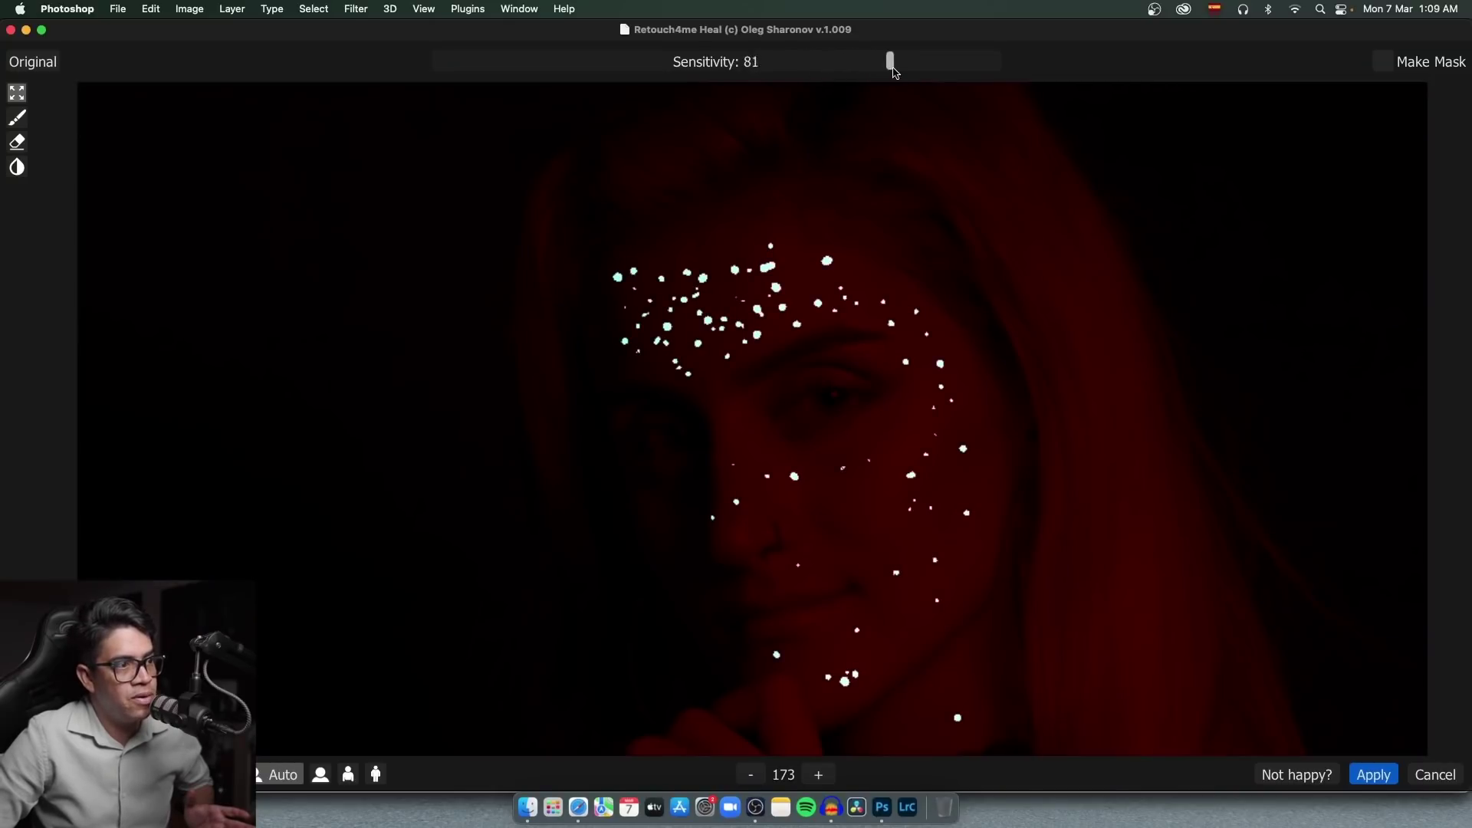
pyautogui.moveTo(982, 67); pyautogui.dragTo(1035, 68)
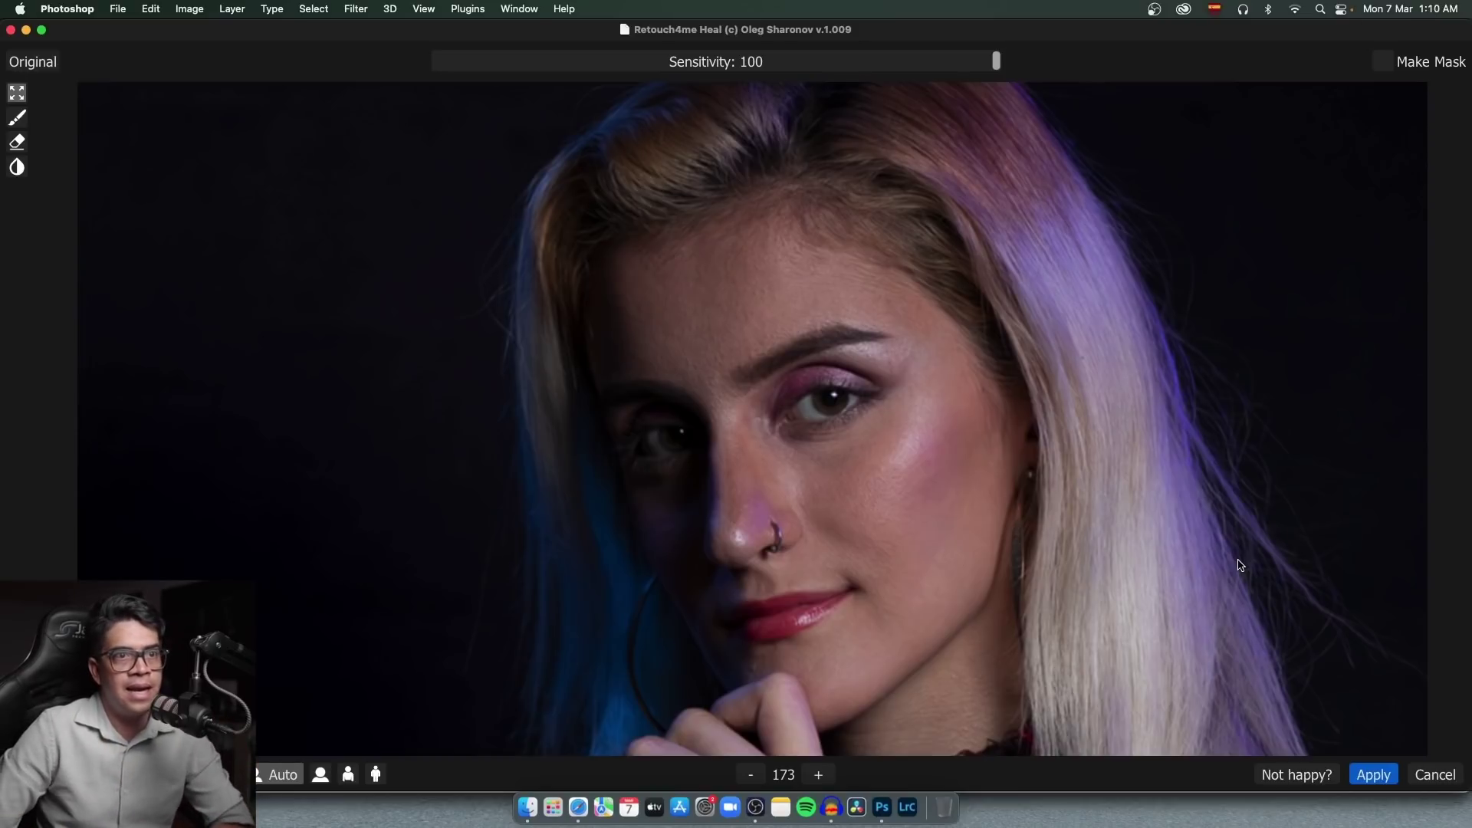
pyautogui.click(1384, 63)
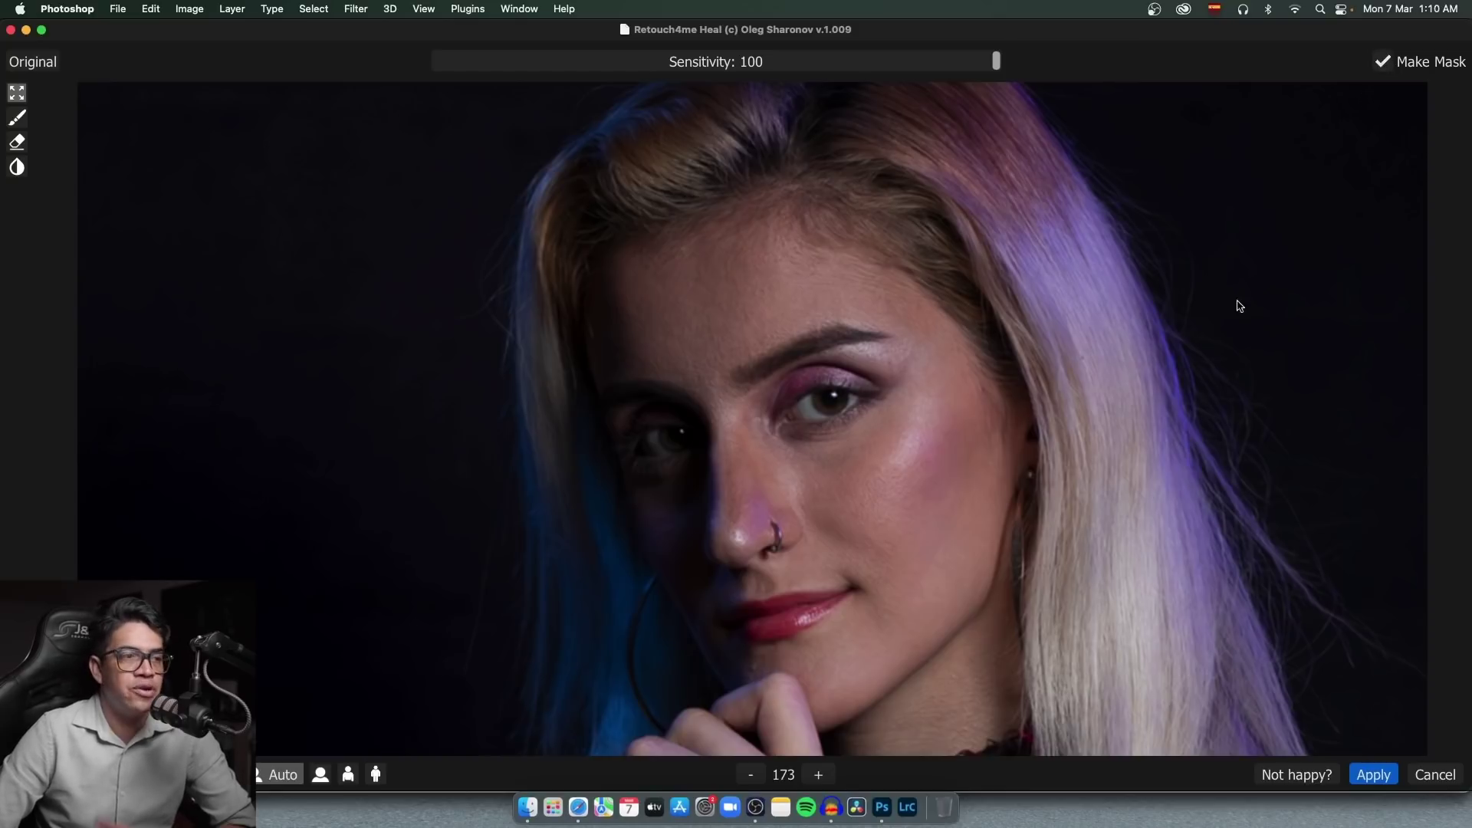
# Apply Heal and toggle the Background to inspect the healed patches on Layer 1.
pyautogui.click(1374, 776)
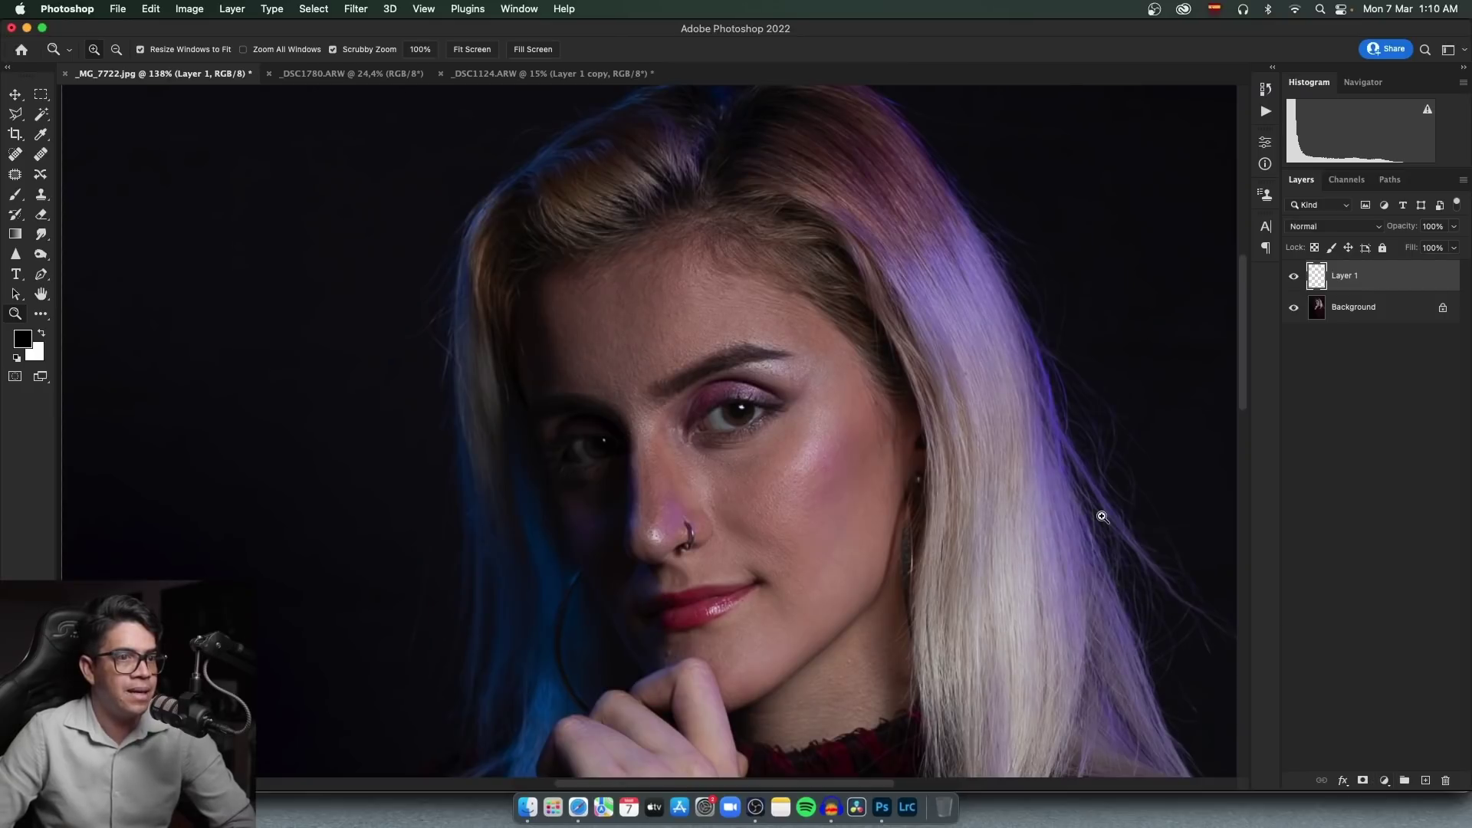
pyautogui.click(1295, 308)
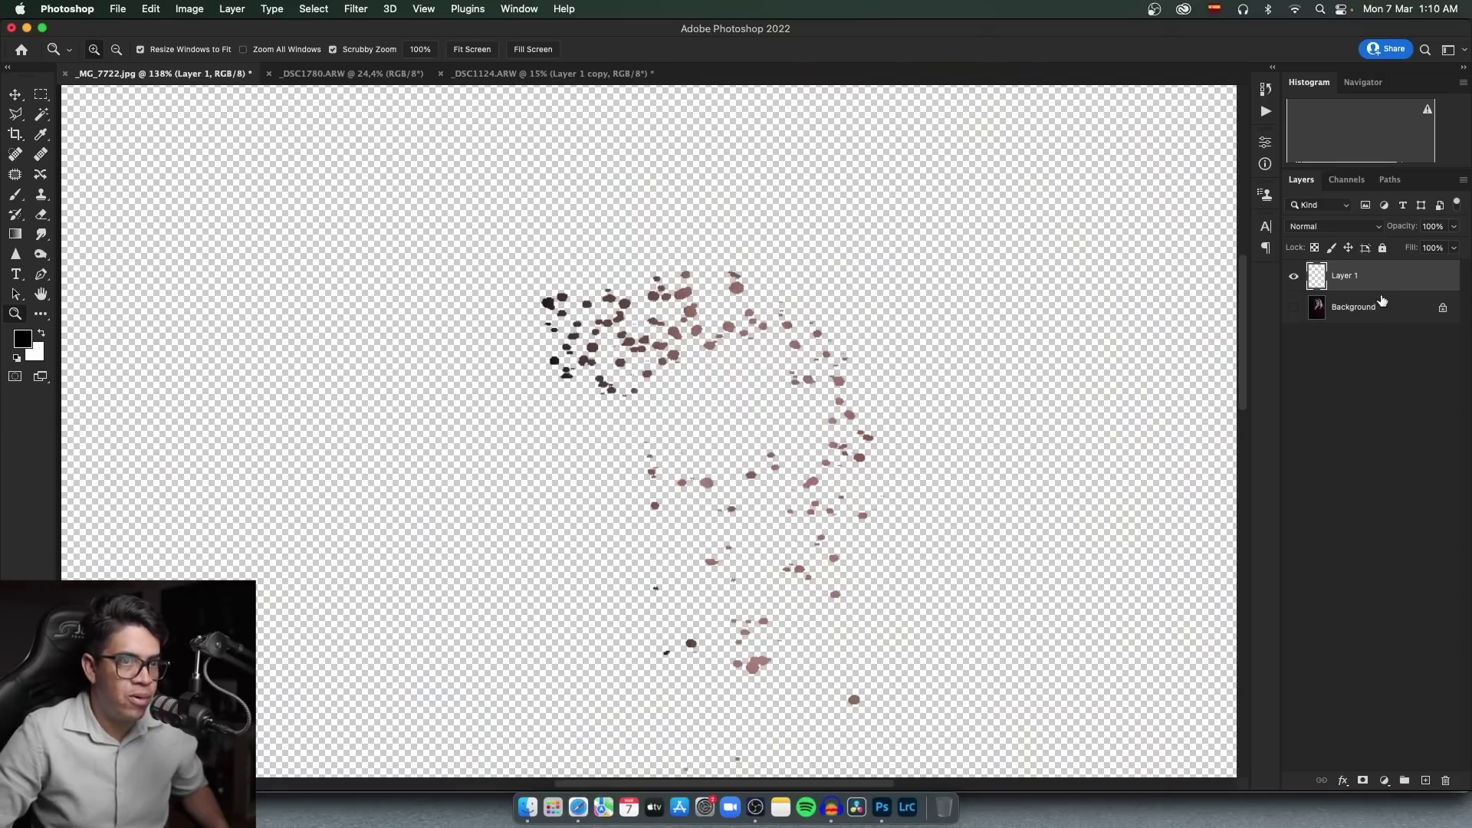
pyautogui.moveTo(713, 497); pyautogui.dragTo(767, 497)
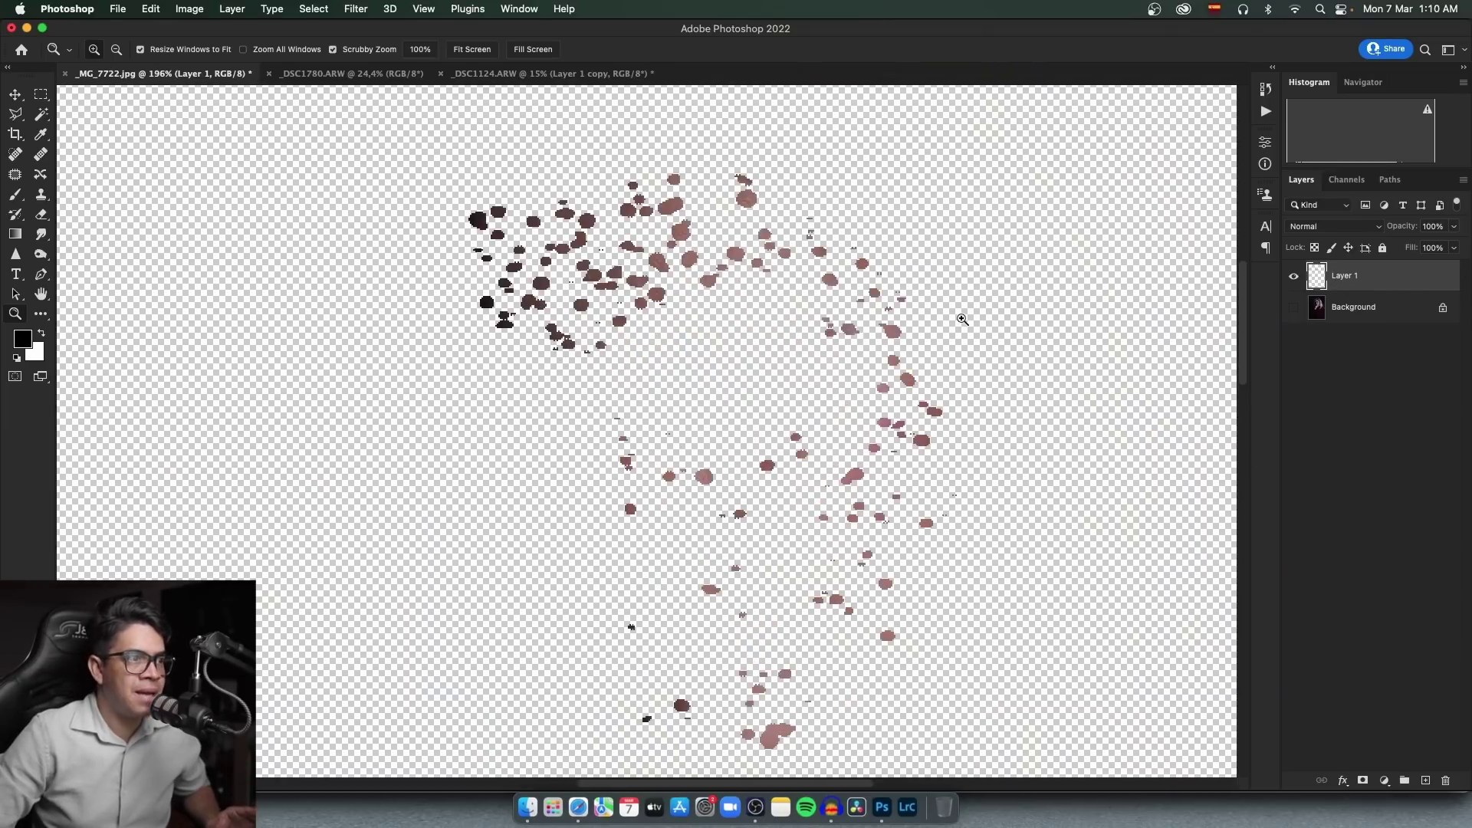
pyautogui.click(1293, 308)
pyautogui.click(1293, 308)
pyautogui.click(1294, 307)
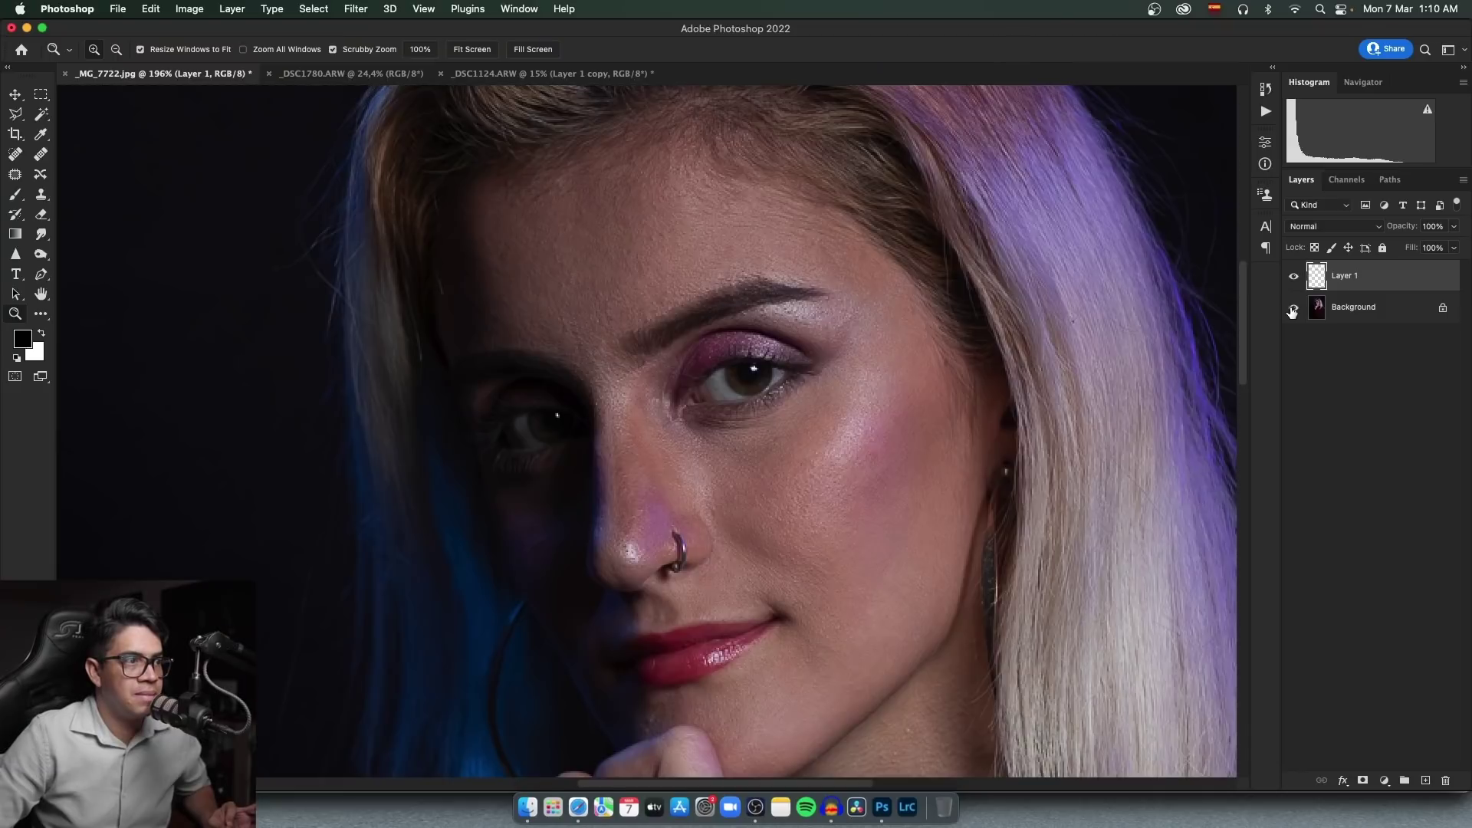
pyautogui.click(1294, 307)
# Fit the image on screen, then zoom in closely on the face.
pyautogui.rightClick(635, 321)
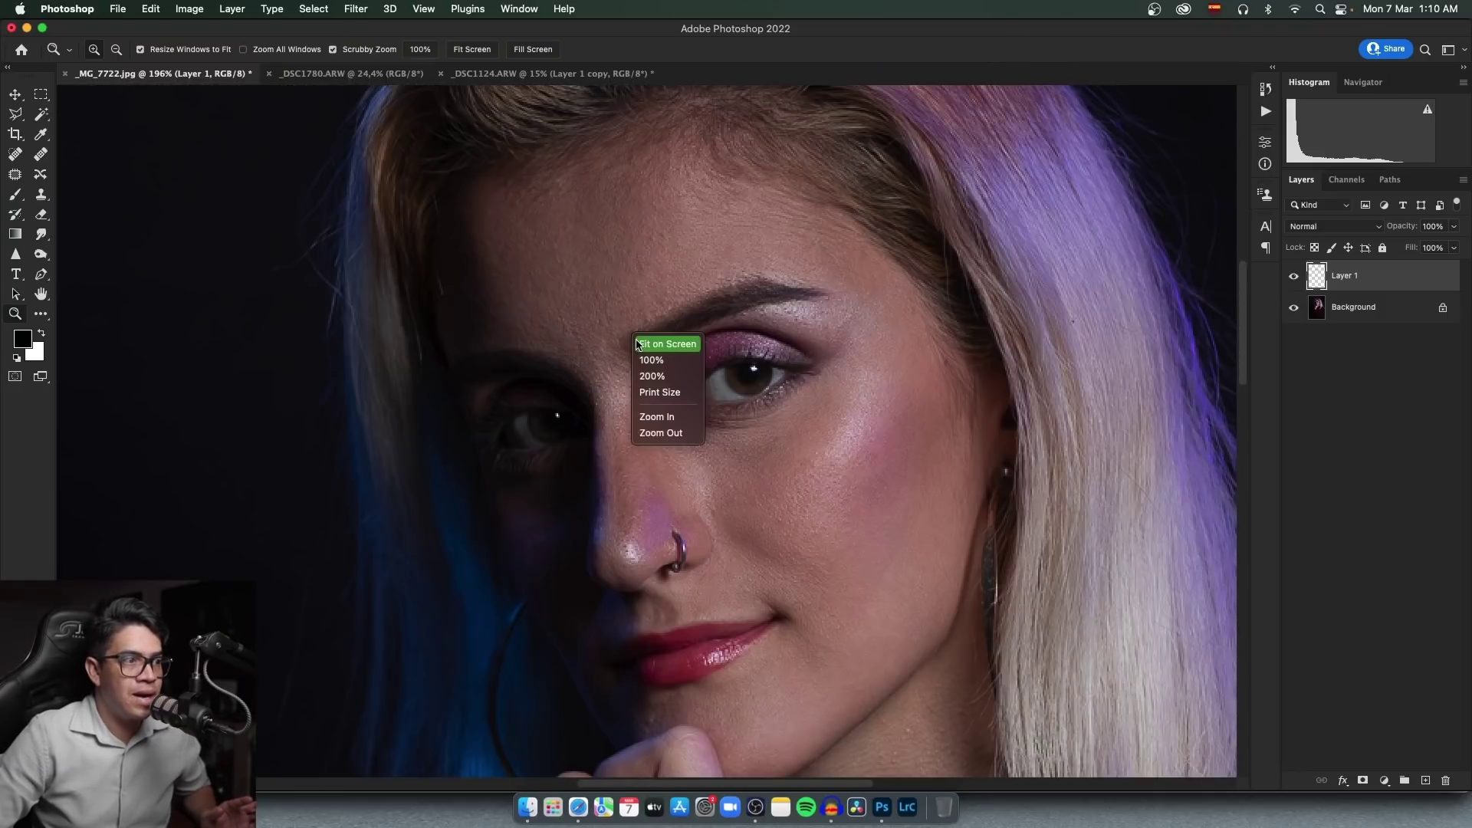
pyautogui.click(667, 334)
pyautogui.click(683, 223)
pyautogui.moveTo(683, 223)
pyautogui.mouseDown()
pyautogui.moveTo(720, 410)
pyautogui.moveTo(777, 424)
pyautogui.mouseUp()
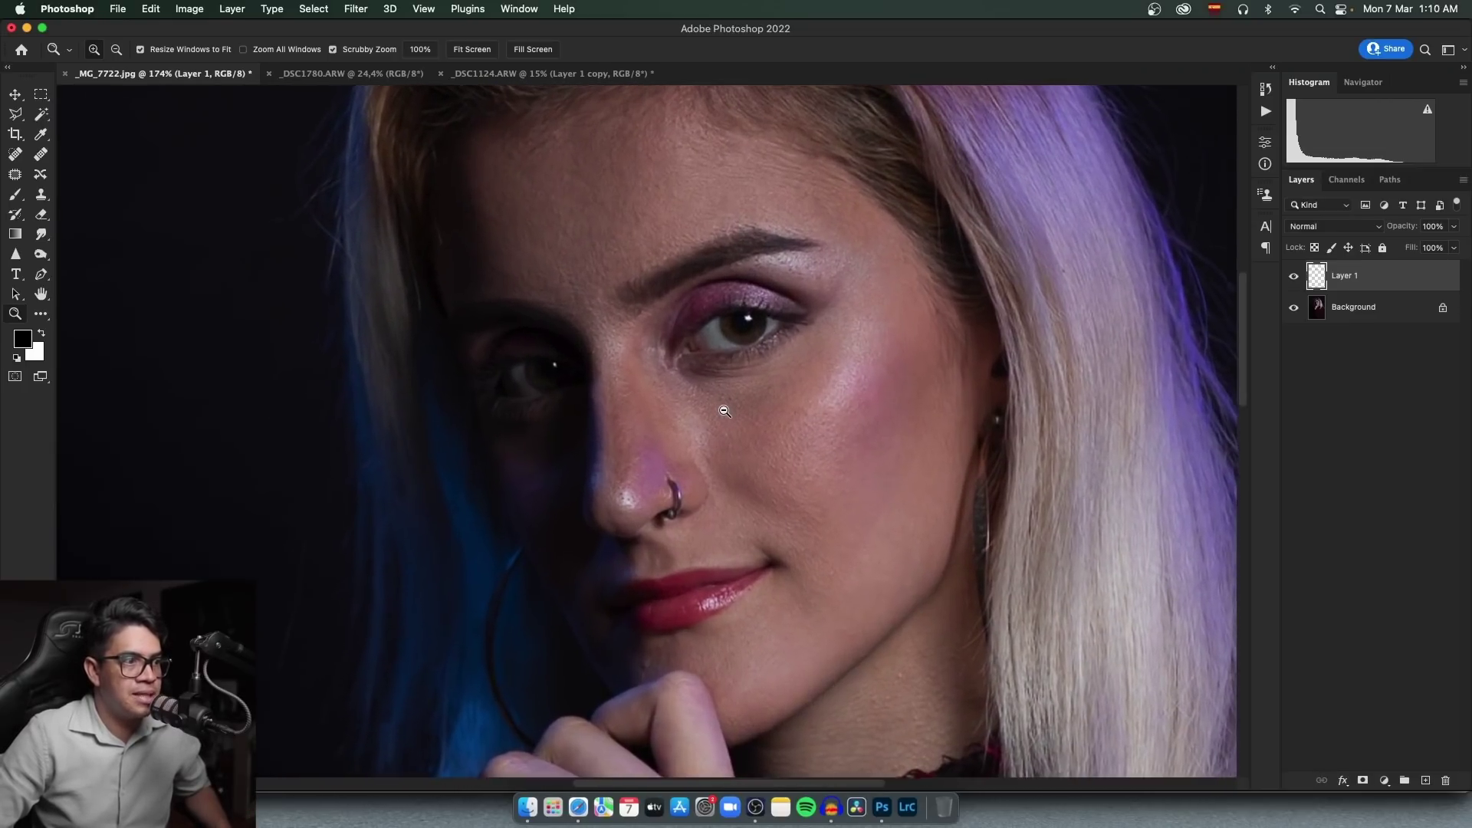
# Erase Layer 1's healing over the mole beside the nose with a size-10 eraser, then zoom out.
pyautogui.click(1298, 278)
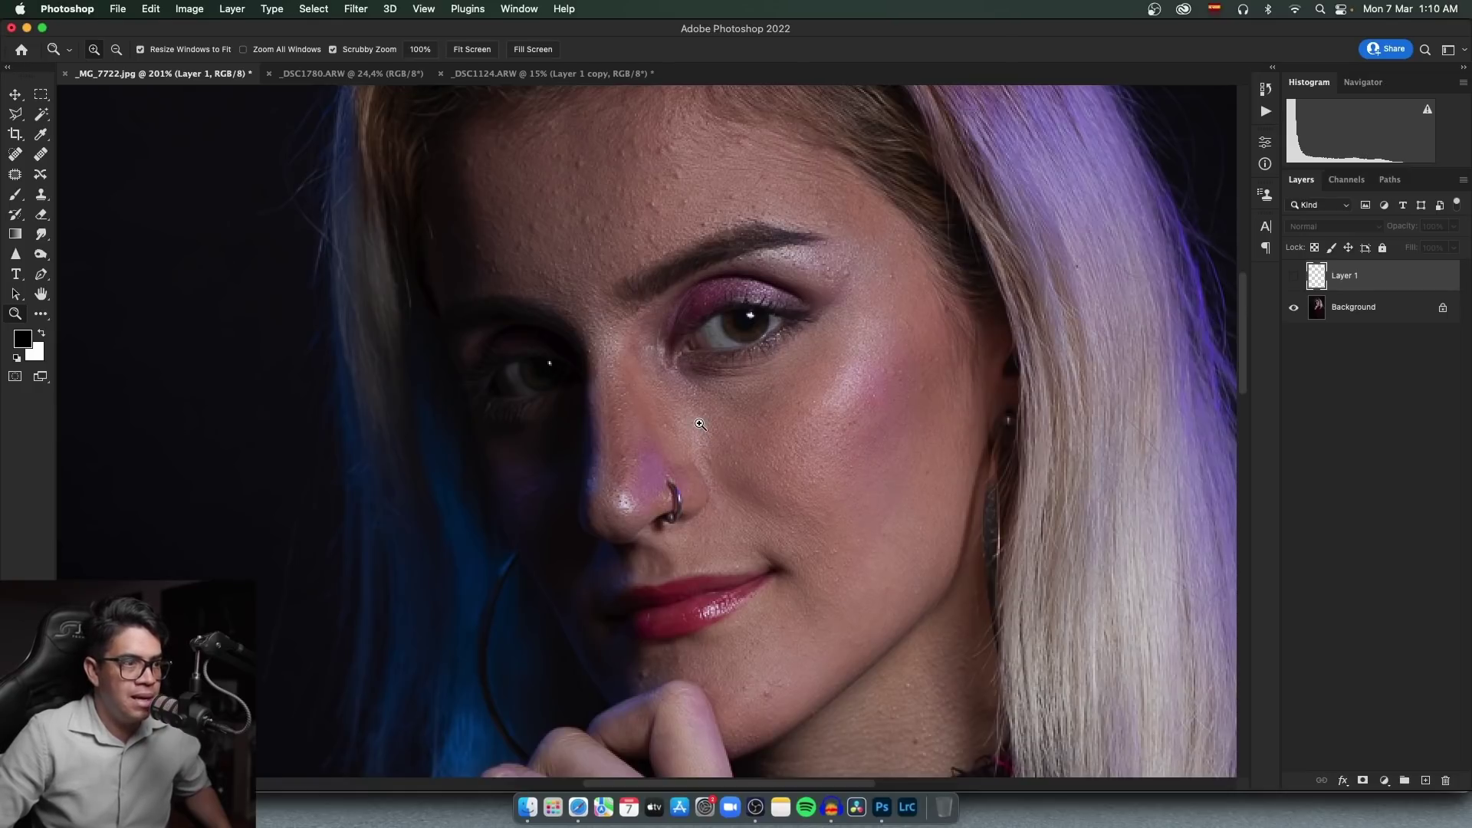
pyautogui.click(1295, 276)
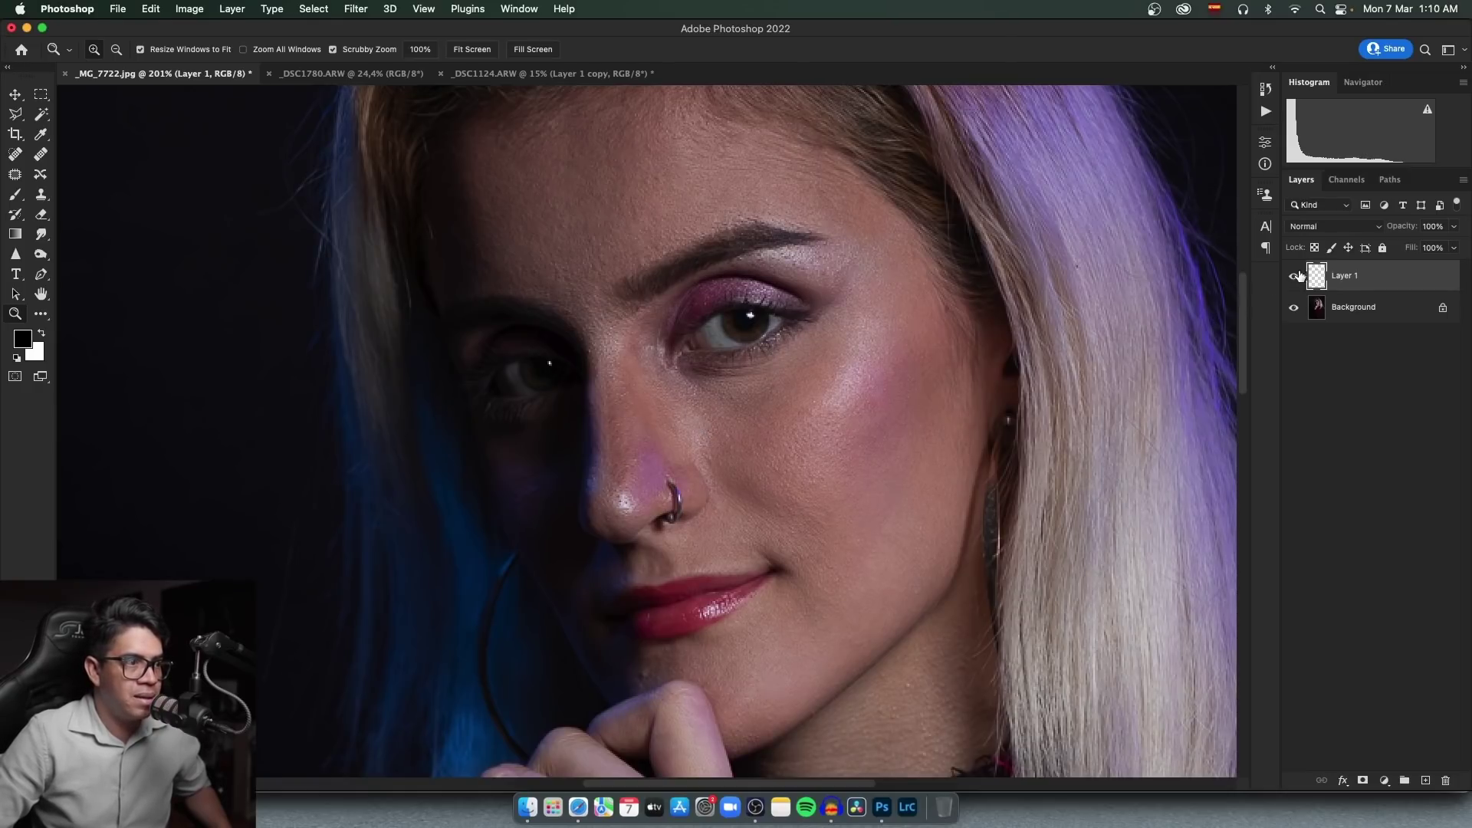
pyautogui.press('e')
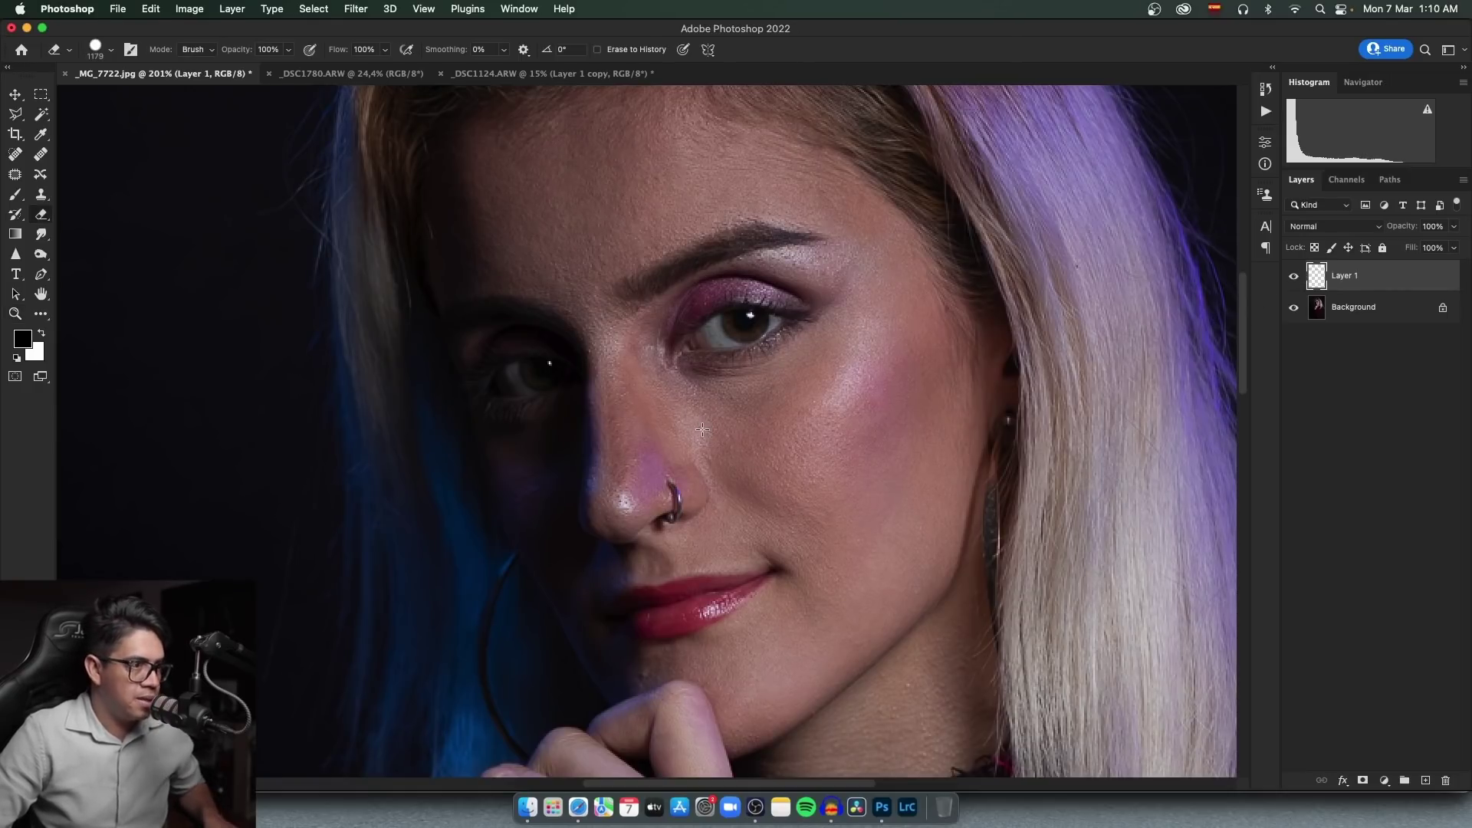
pyautogui.moveTo(703, 431); pyautogui.dragTo(485, 415)
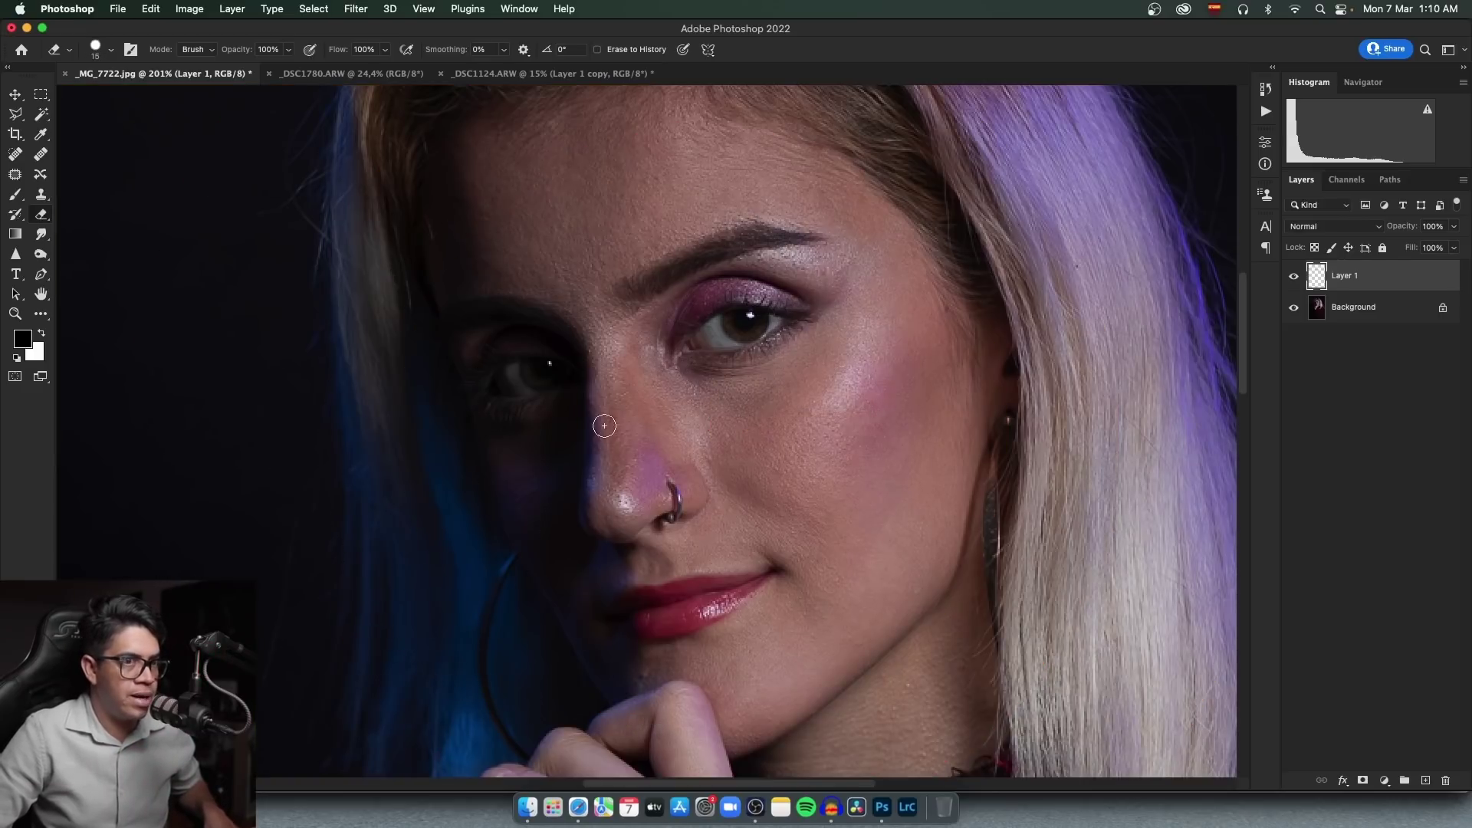
pyautogui.click(1294, 276)
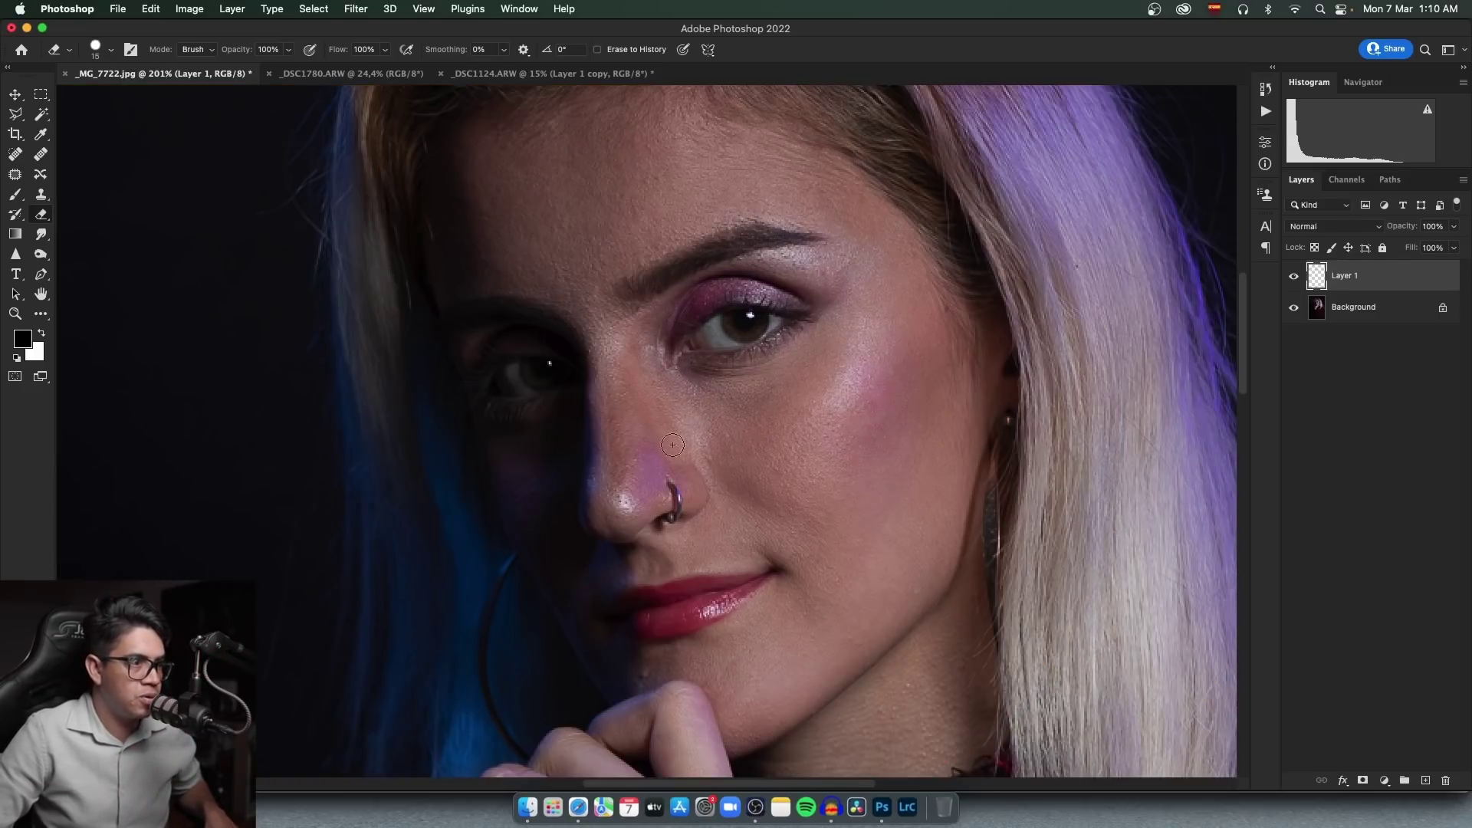
pyautogui.moveTo(720, 420); pyautogui.dragTo(697, 425)
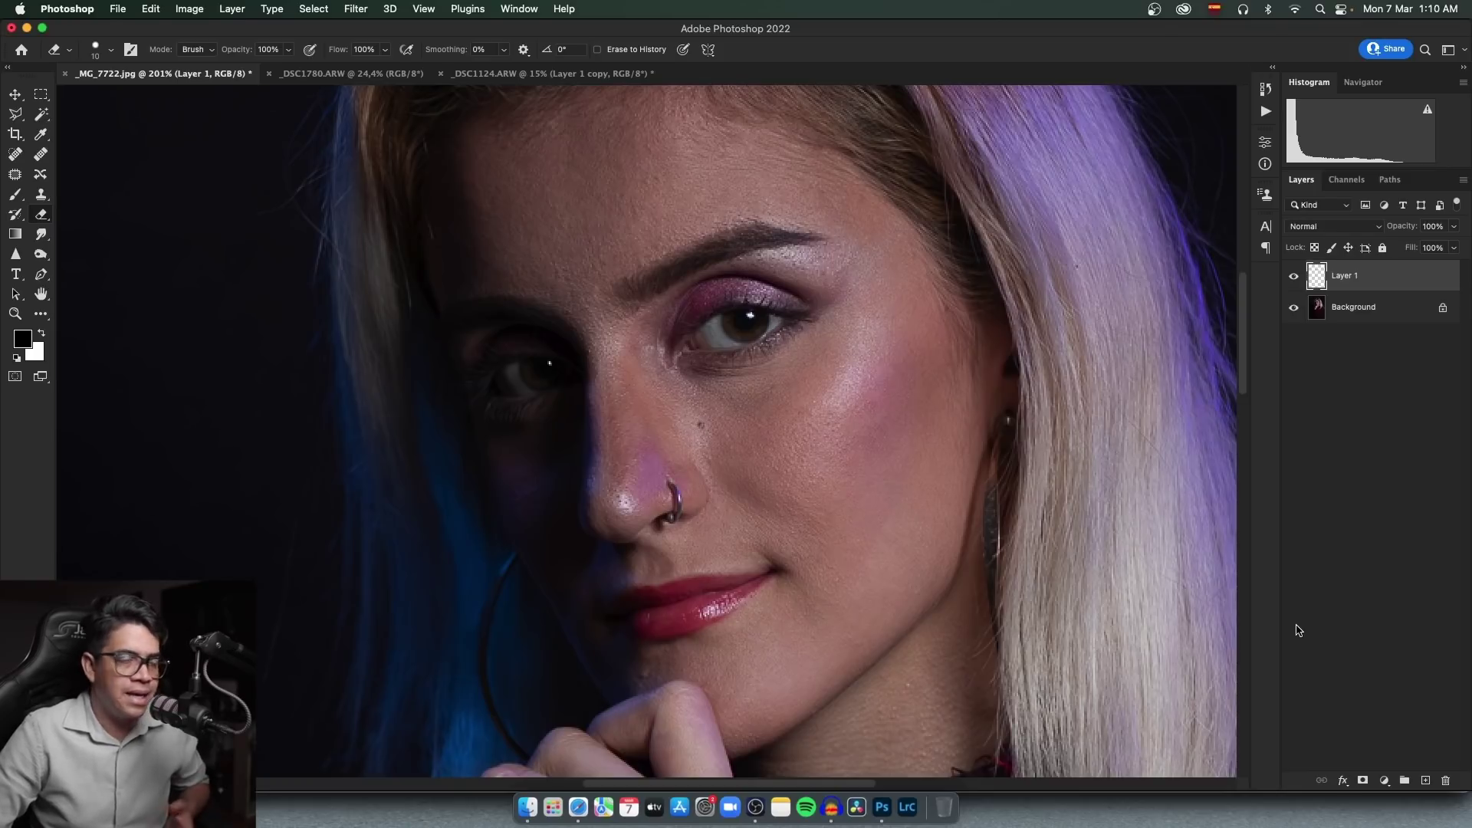
pyautogui.press('z')
pyautogui.moveTo(946, 363); pyautogui.dragTo(875, 363)
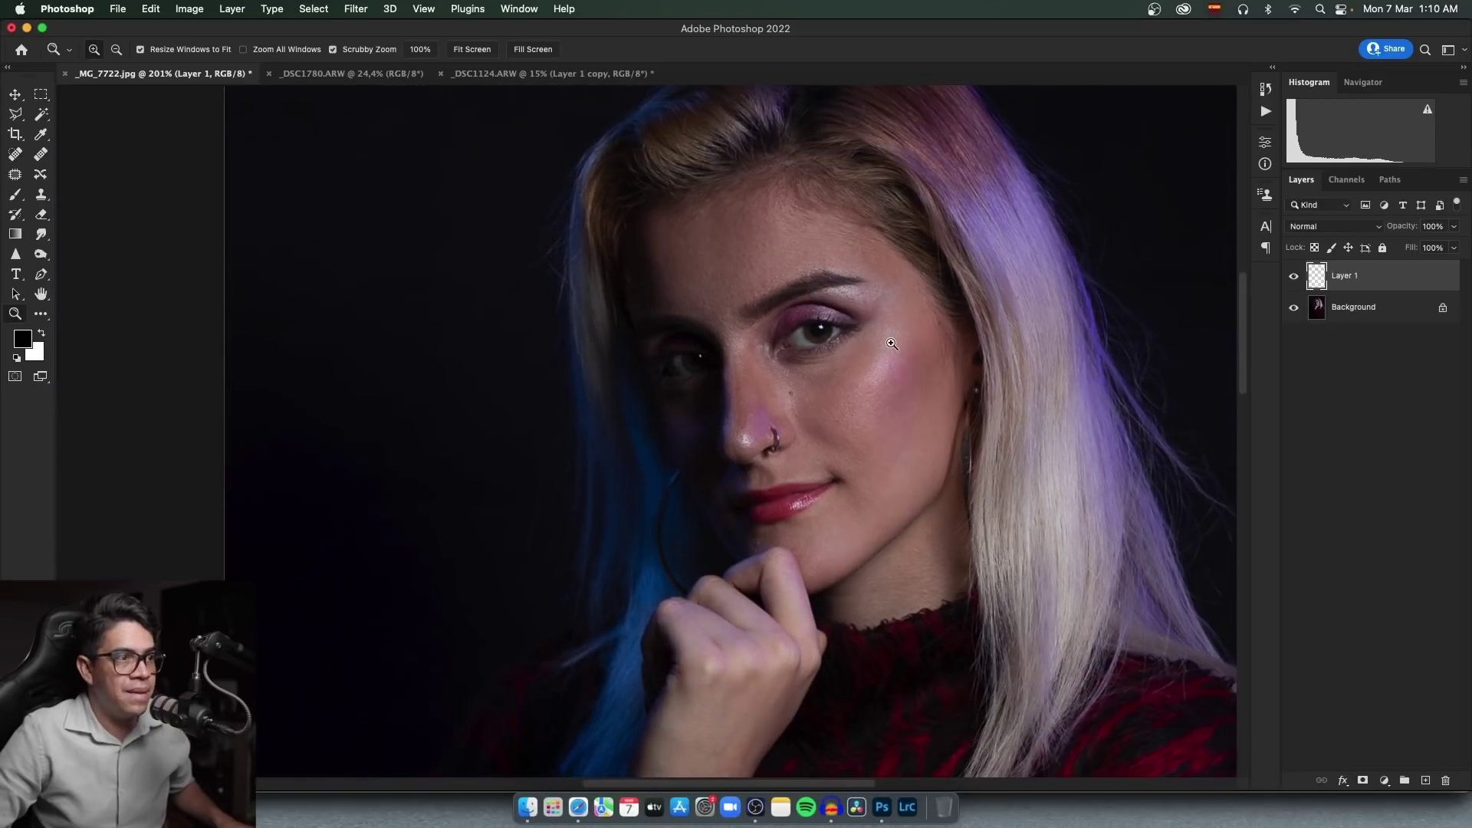
# Compare the face with the heal layer hidden, then duplicate the merged portrait layer.
pyautogui.click(1295, 277)
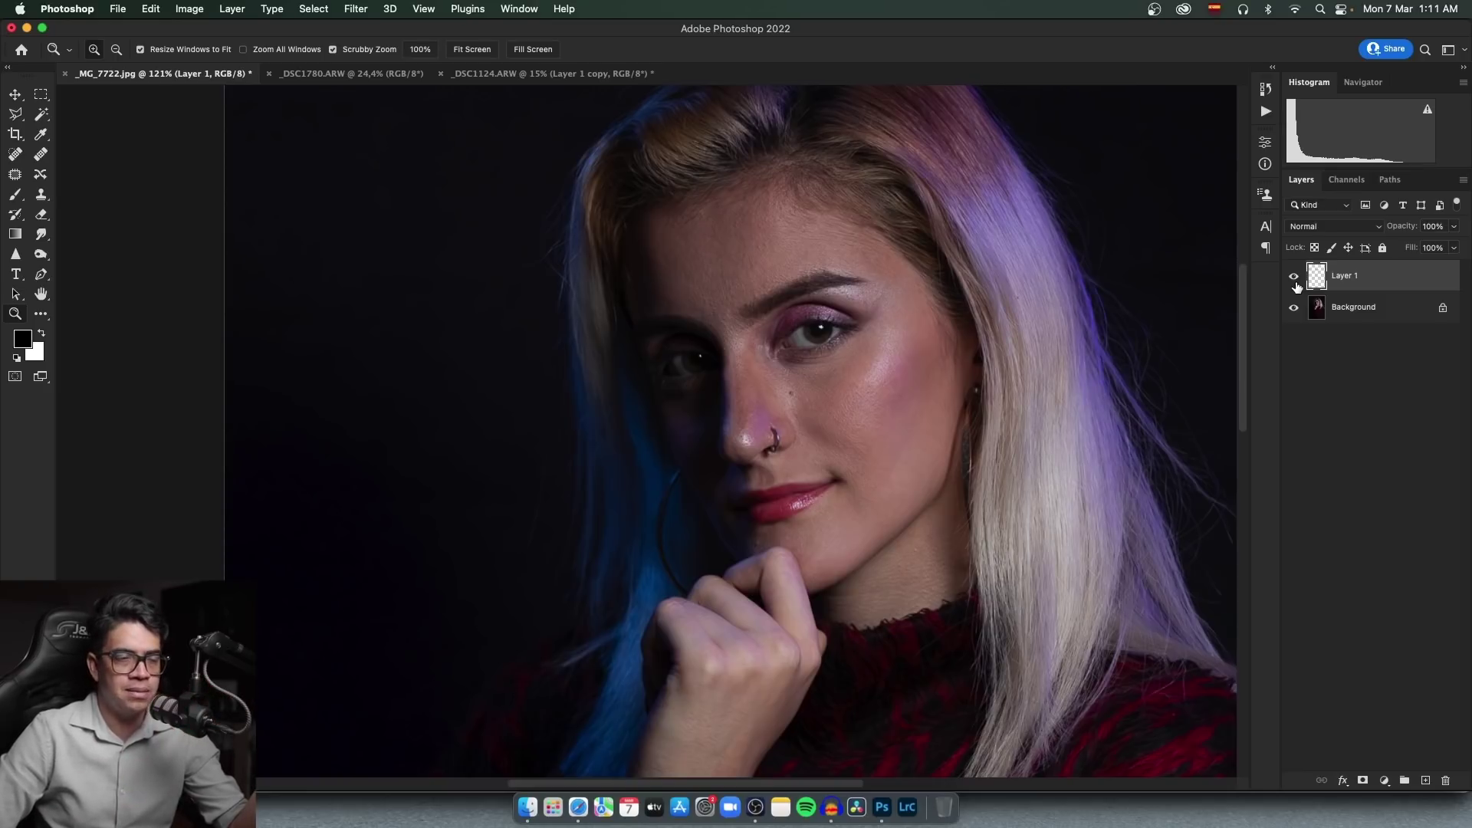
pyautogui.moveTo(755, 245); pyautogui.dragTo(768, 248)
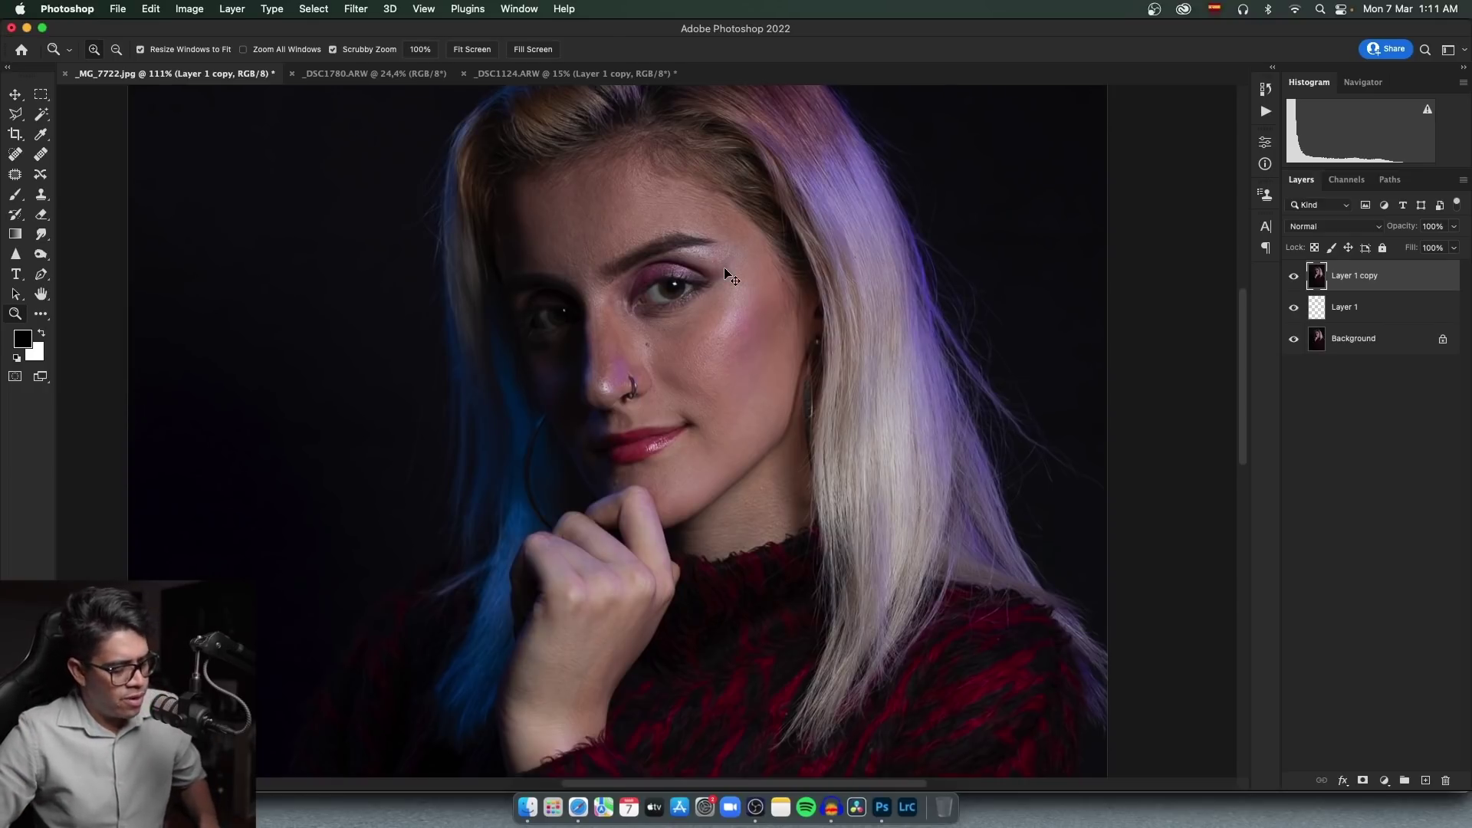
pyautogui.hotkey('ctrl', 'j')
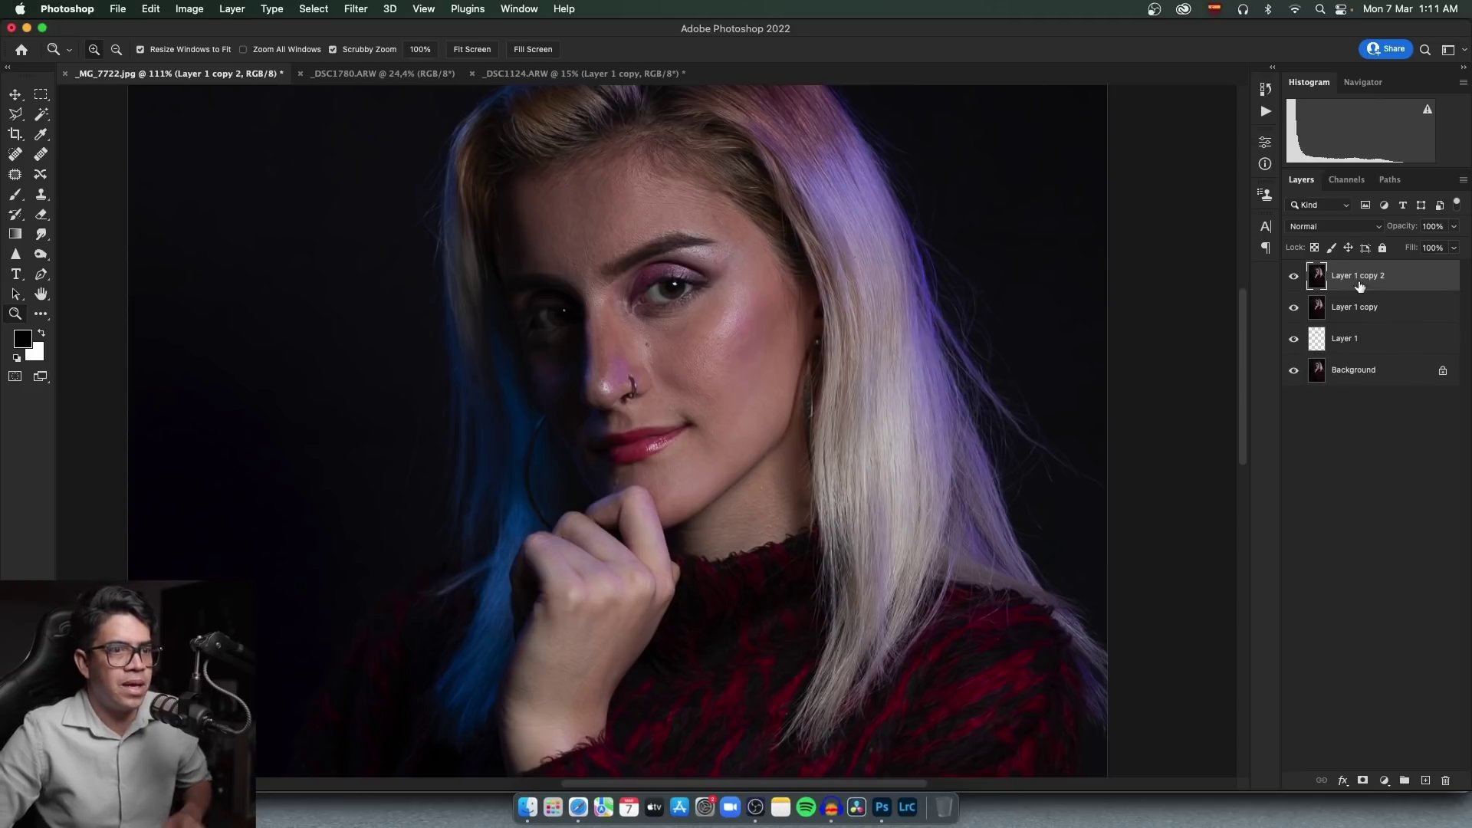
pyautogui.click(311, 9)
pyautogui.moveTo(380, 412)
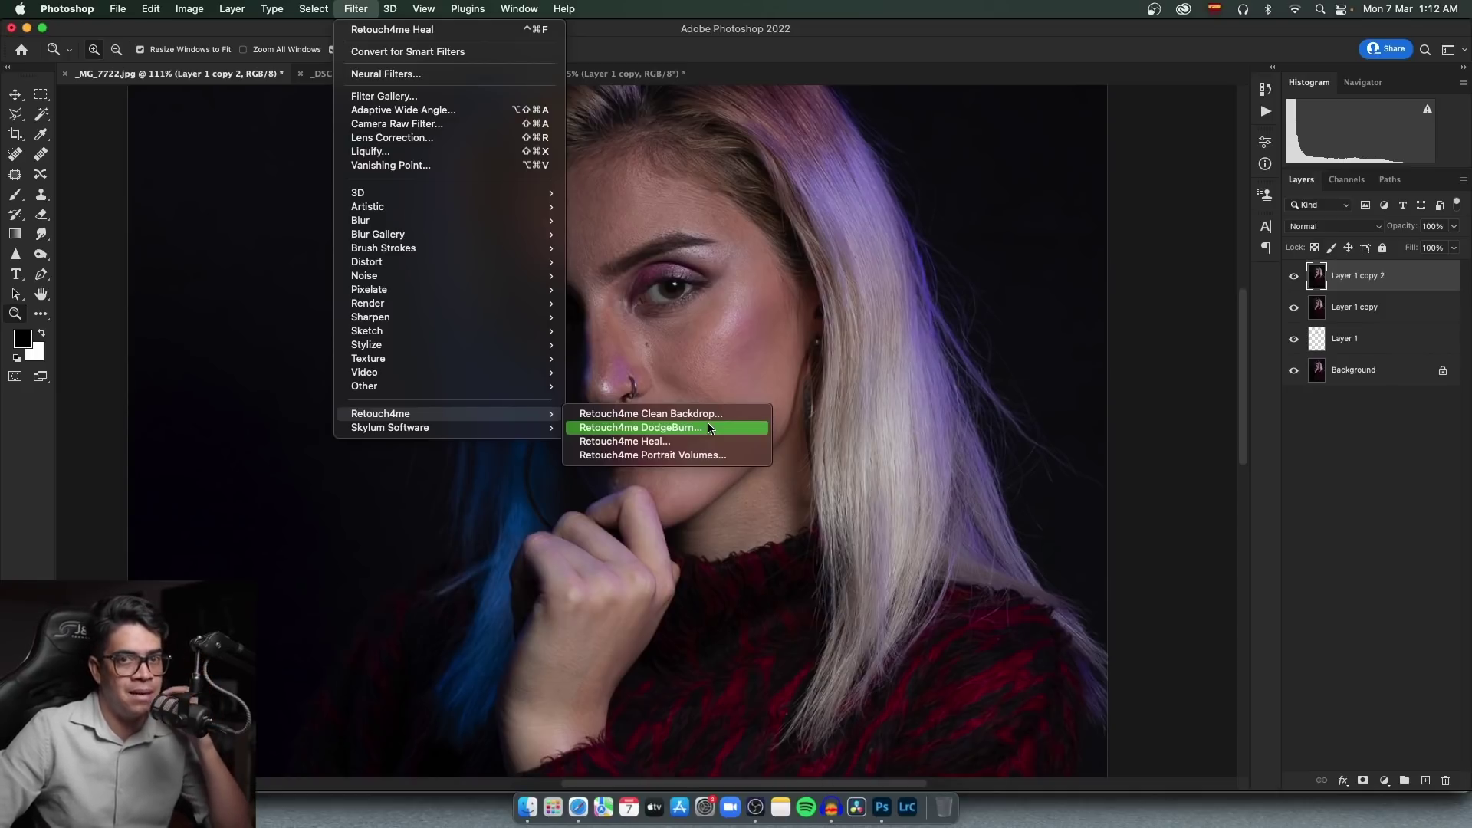
# Launch Retouch4me DodgeBurn, enlarge its window to full screen and zoom the preview.
pyautogui.click(709, 428)
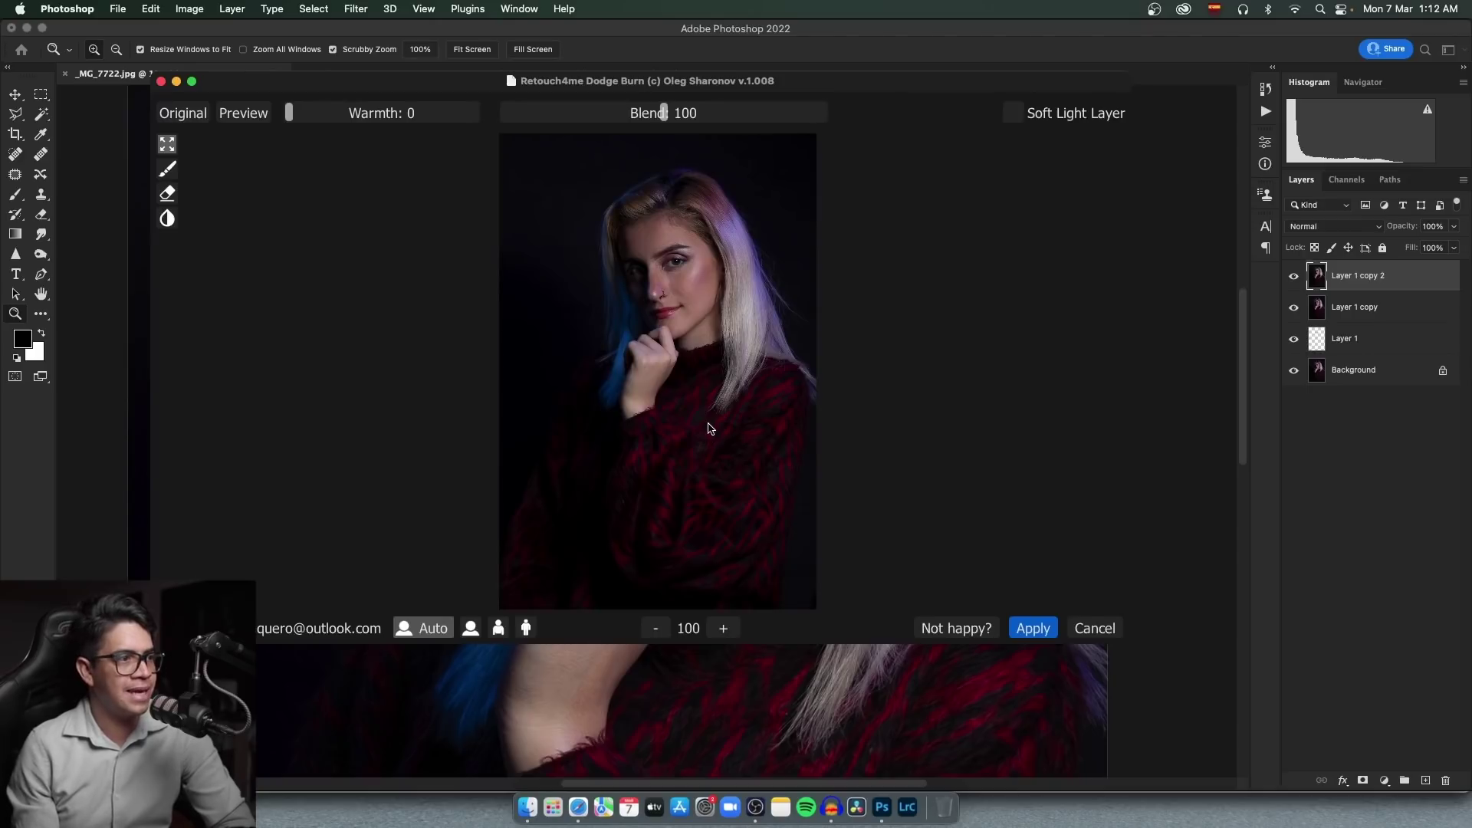
pyautogui.moveTo(866, 81)
pyautogui.mouseDown()
pyautogui.moveTo(773, 35)
pyautogui.moveTo(717, 30)
pyautogui.mouseUp()
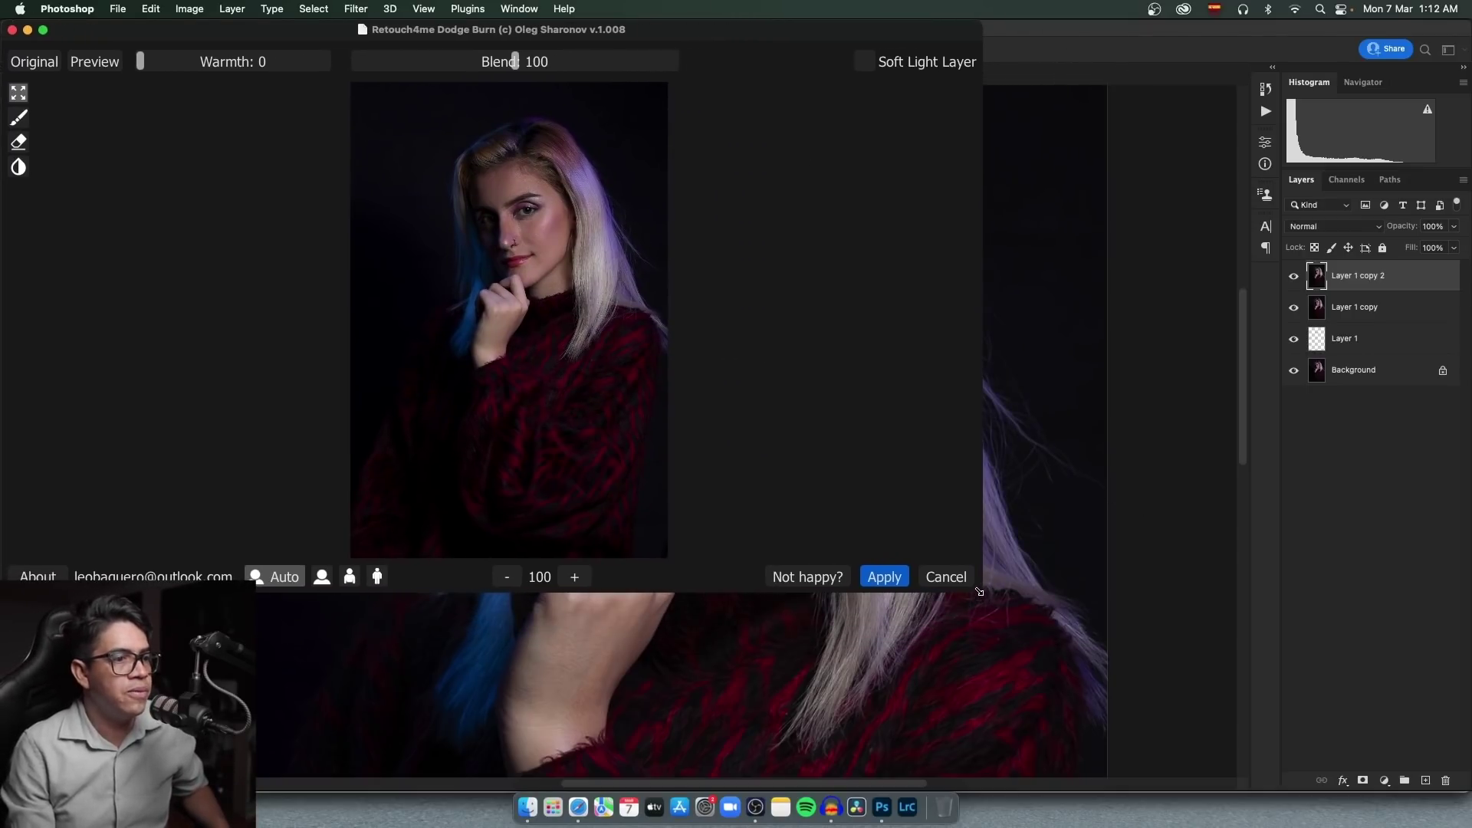
pyautogui.moveTo(980, 591); pyautogui.dragTo(1469, 815)
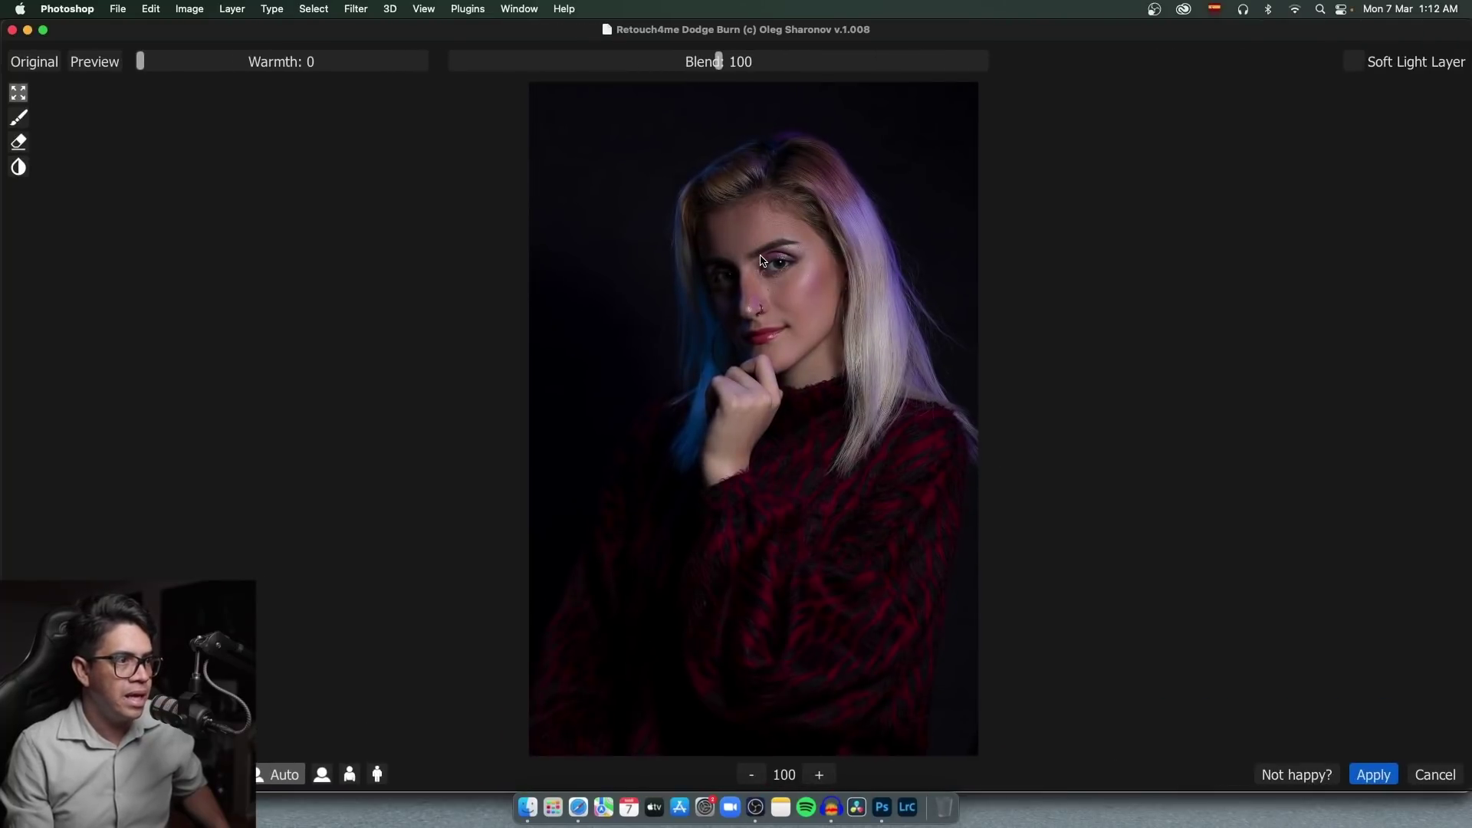
pyautogui.scroll(2, 767, 265)
pyautogui.scroll(2, 813, 292)
pyautogui.scroll(2, 882, 330)
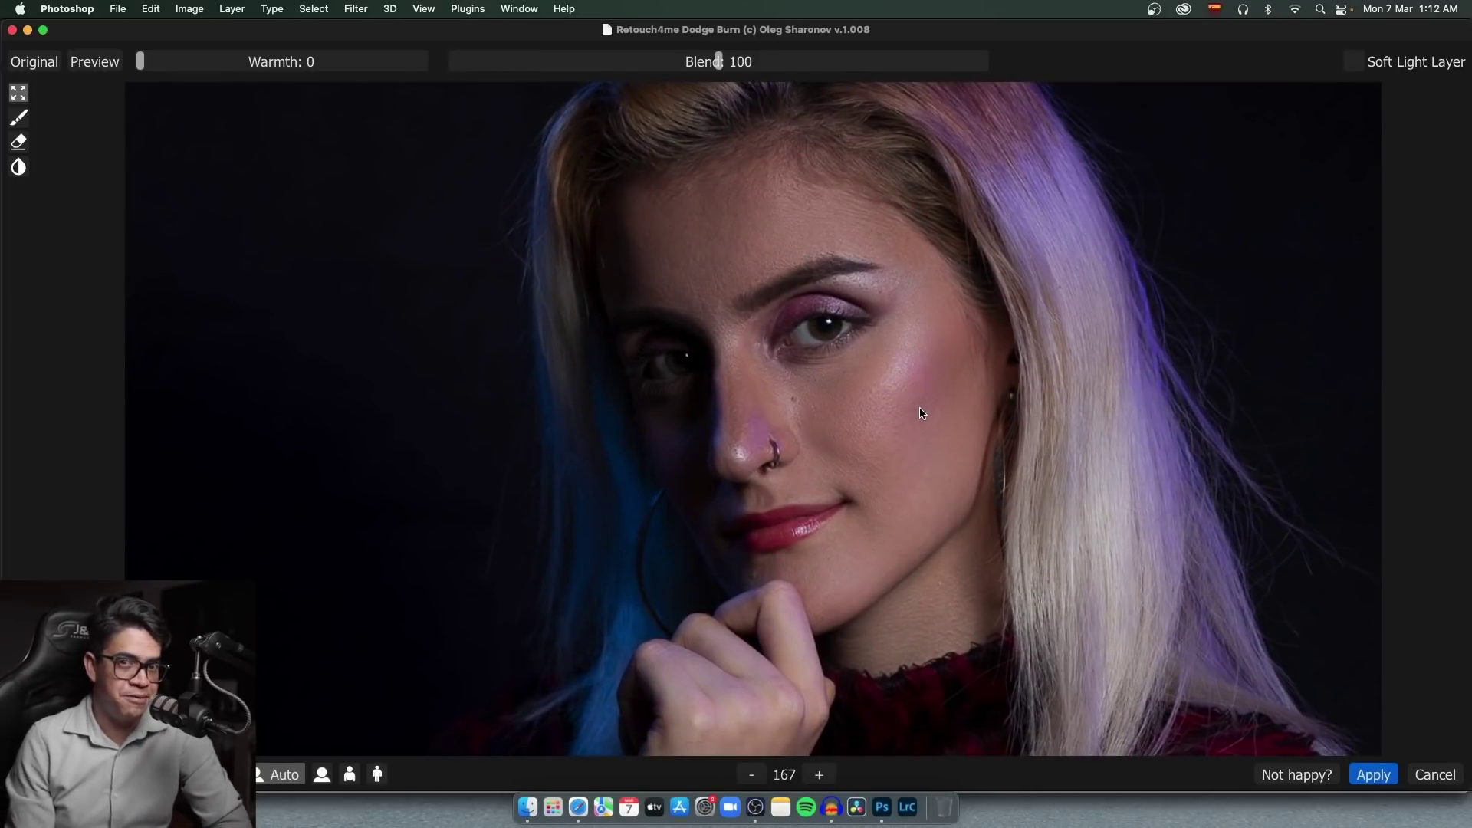
# Compare Original against the Dodge Burn preview, apply it, and zoom in around the eye.
pyautogui.click(27, 66)
pyautogui.click(28, 68)
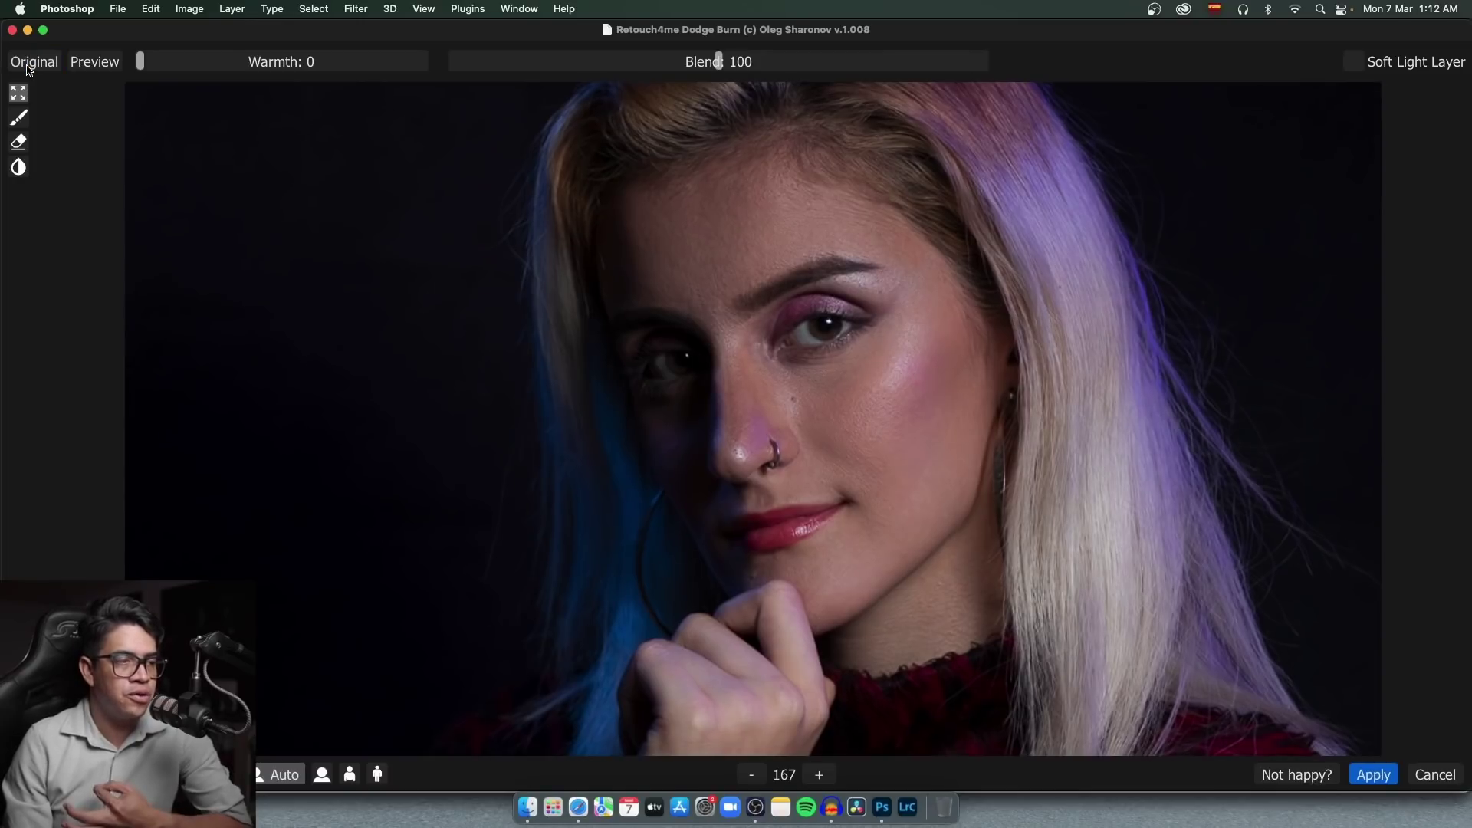
pyautogui.click(28, 70)
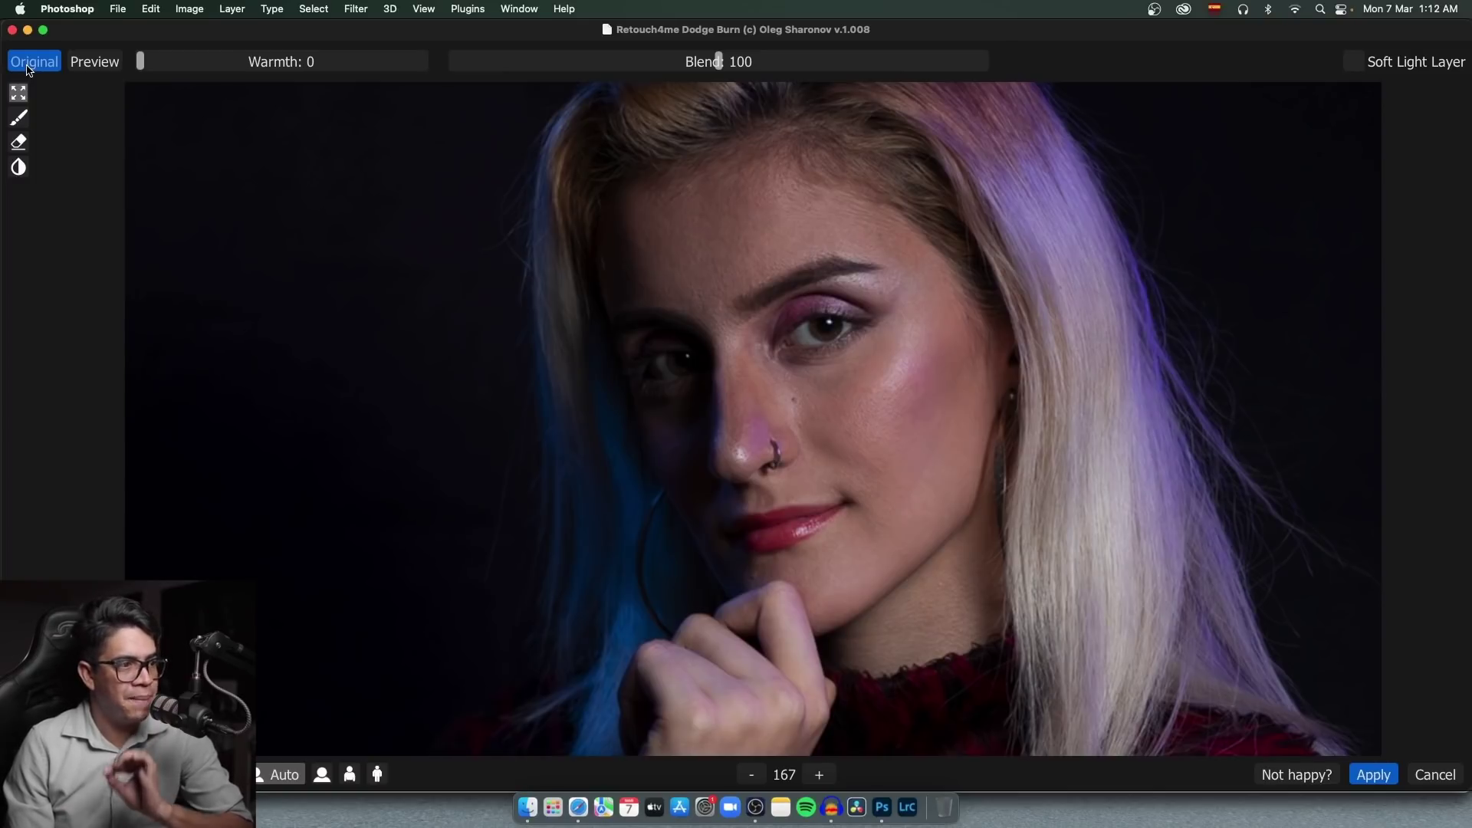
pyautogui.click(29, 70)
pyautogui.click(28, 69)
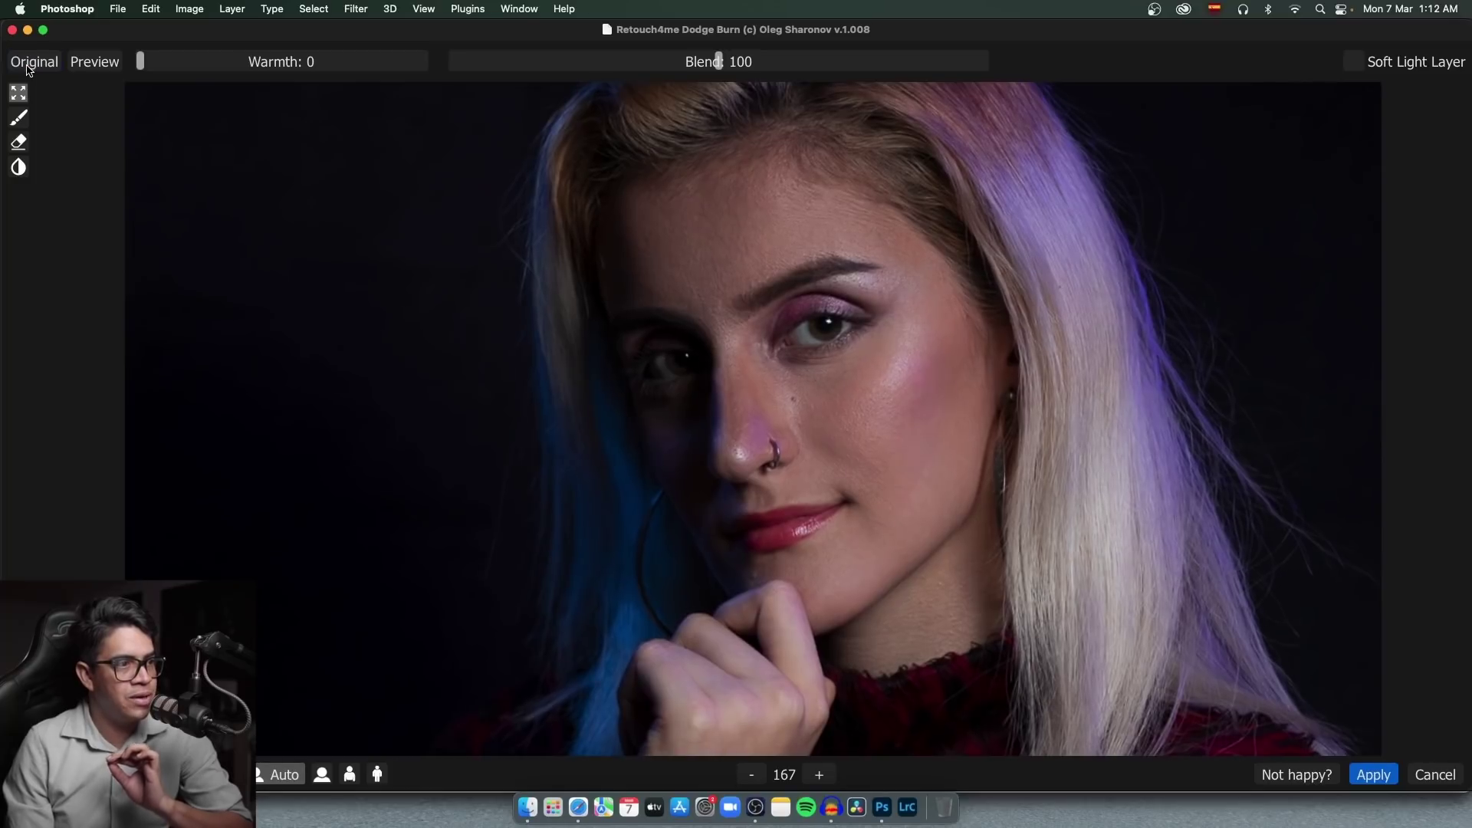
pyautogui.click(29, 70)
pyautogui.click(28, 70)
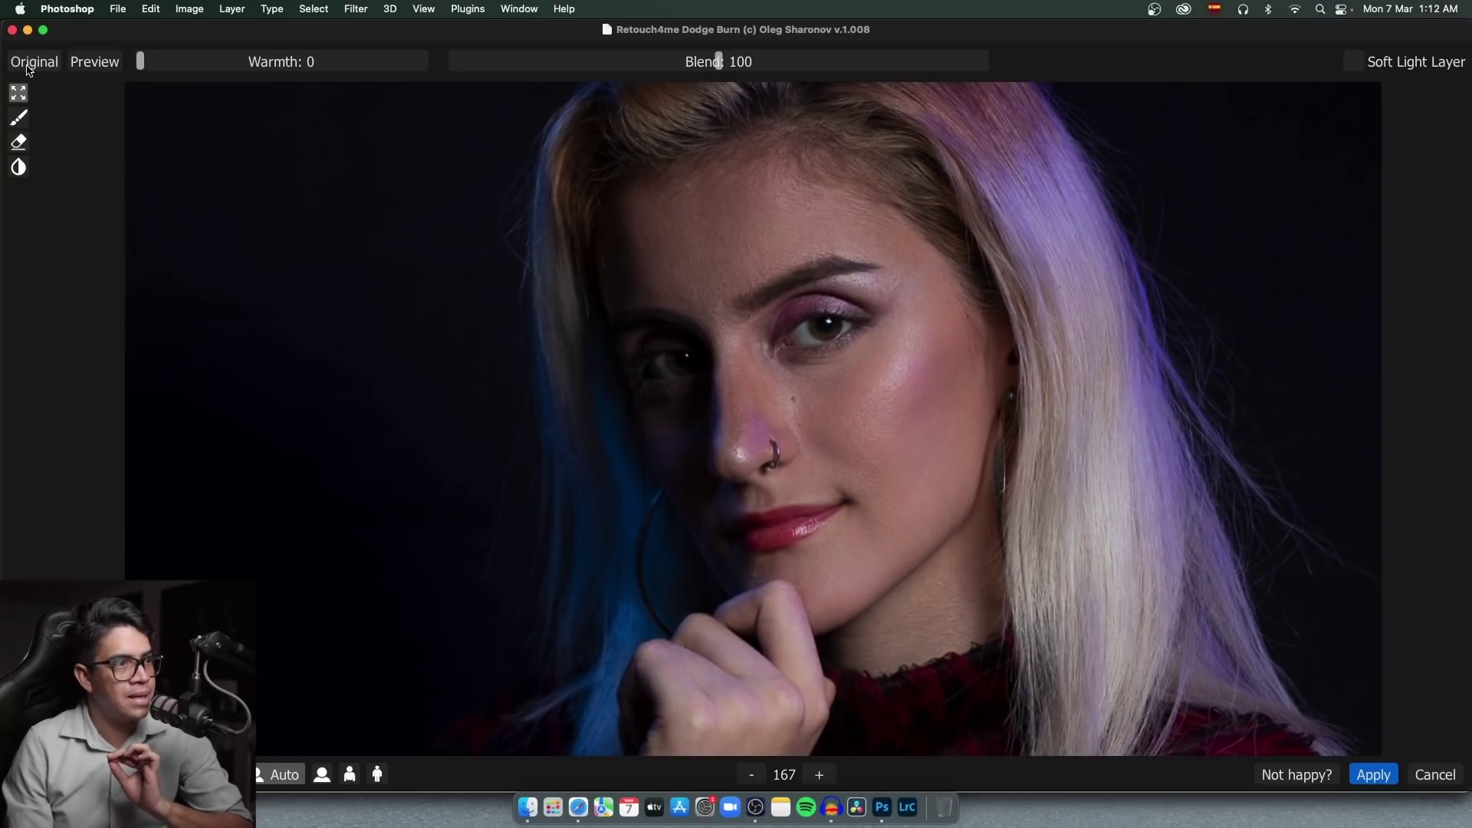
pyautogui.click(28, 69)
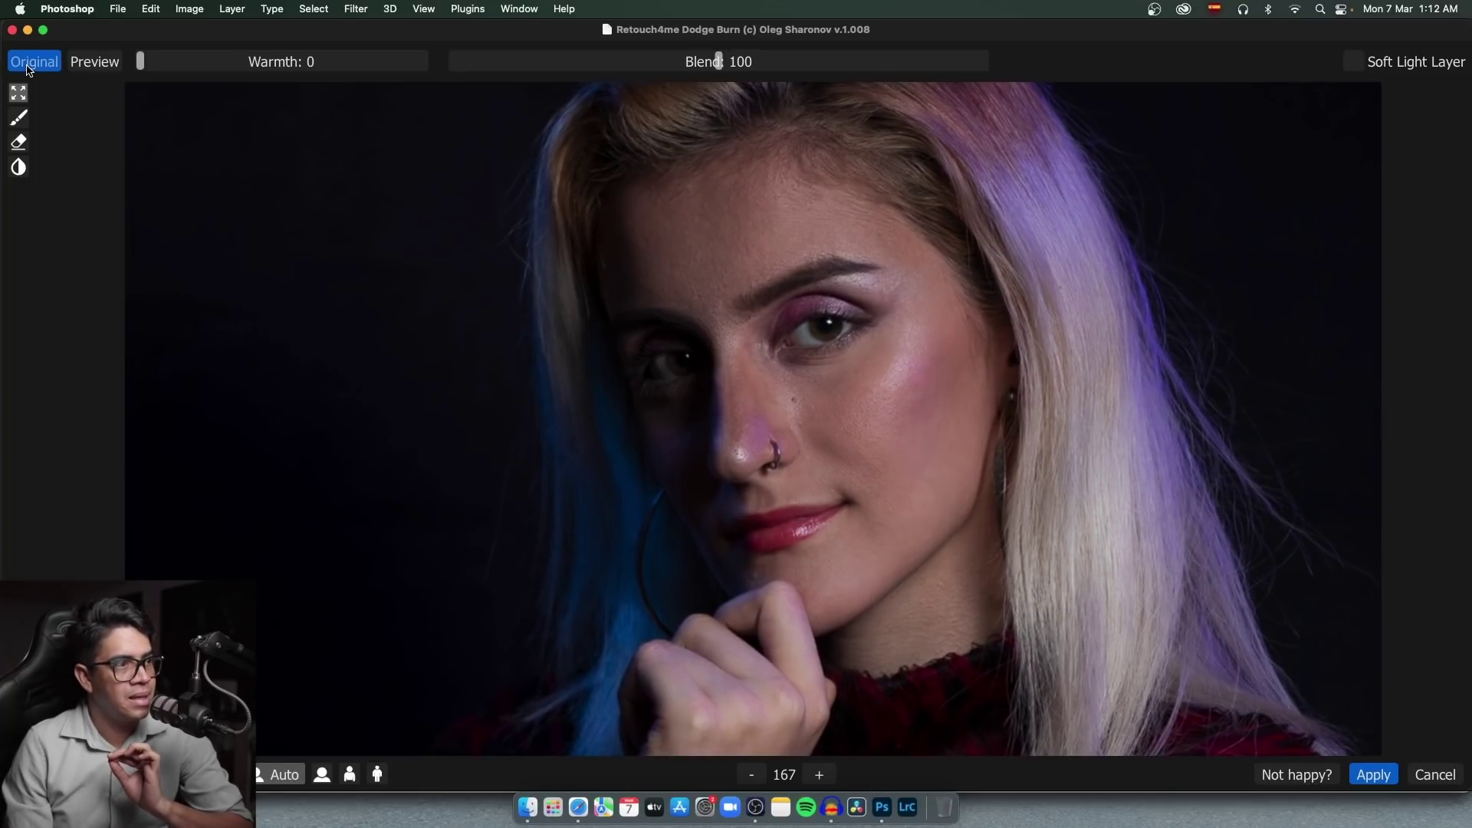
pyautogui.click(29, 70)
pyautogui.click(29, 69)
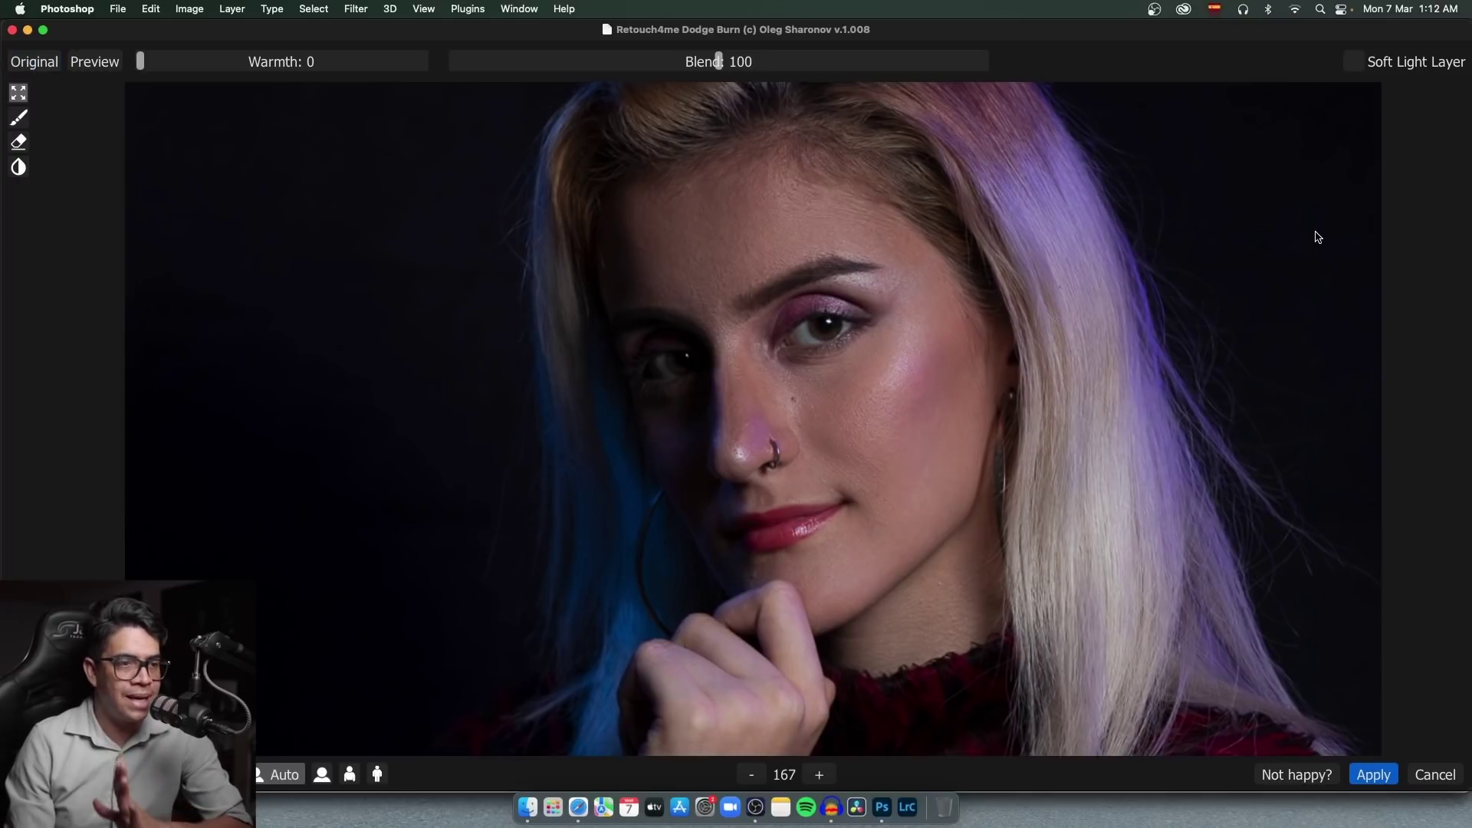
pyautogui.click(1373, 775)
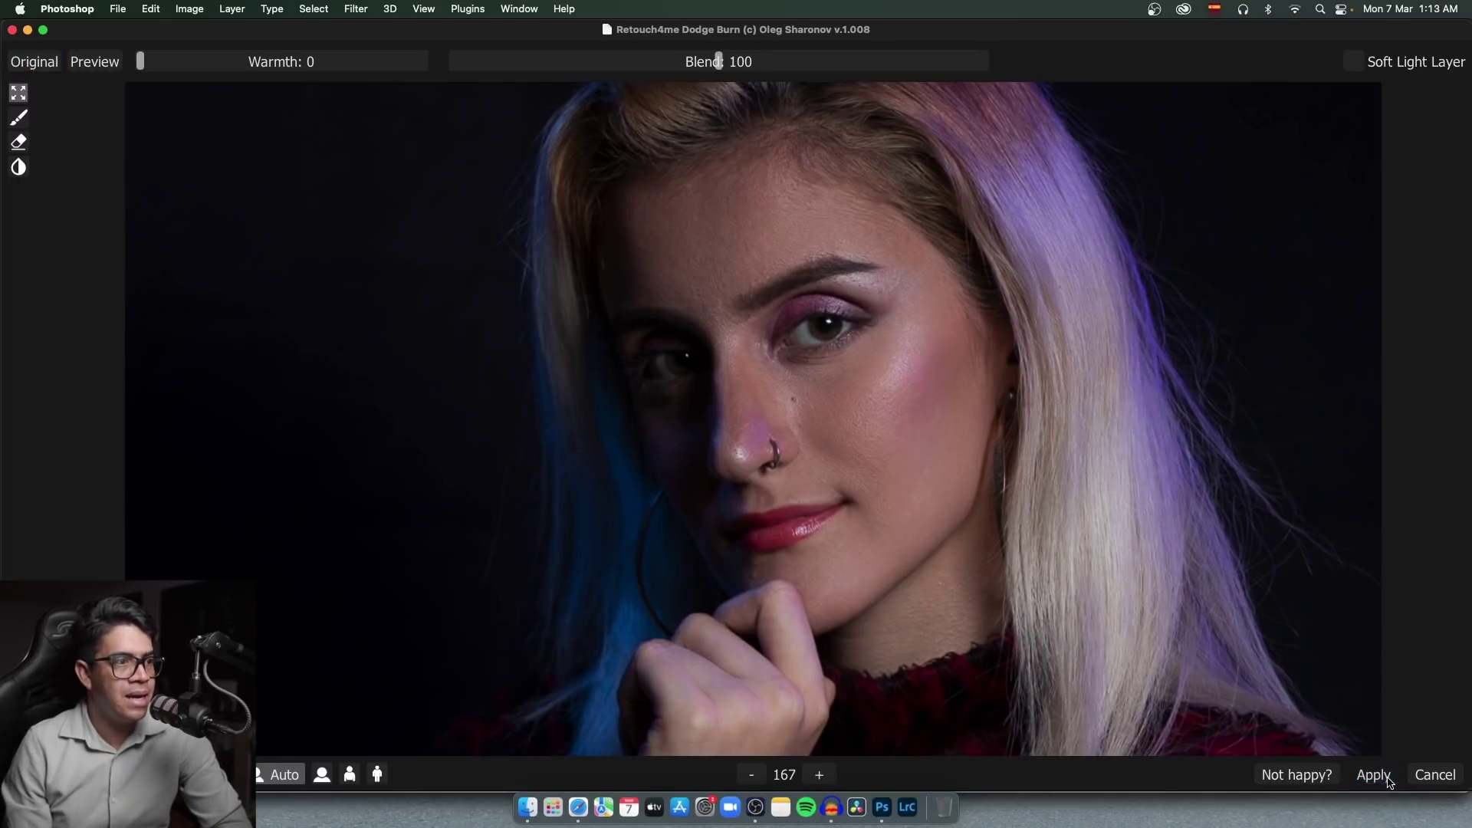
pyautogui.moveTo(657, 273); pyautogui.dragTo(836, 343)
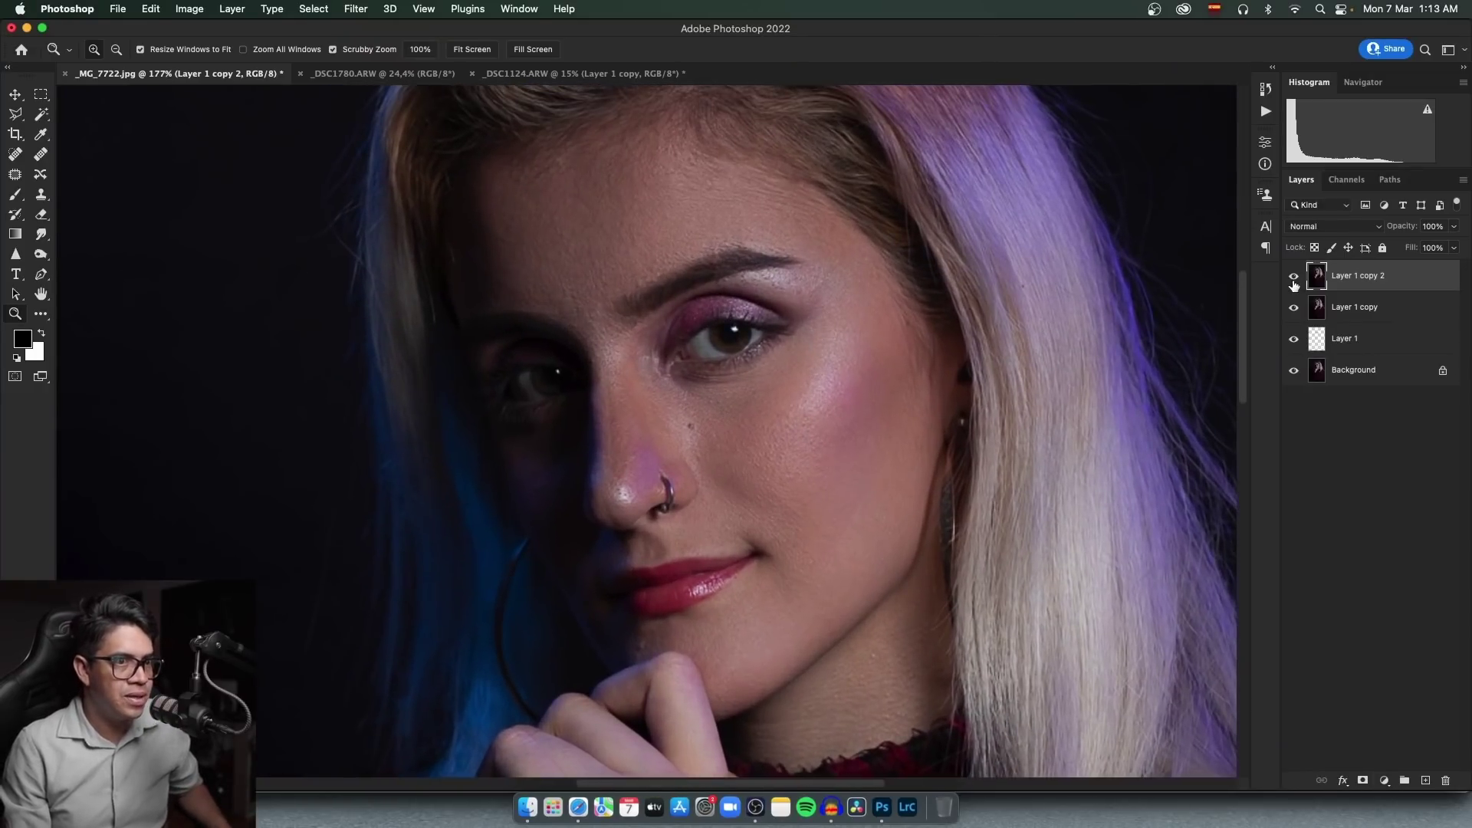
# Toggle Layer 1 copy 2 repeatedly to compare before and after Dodge Burn, then fit on screen.
pyautogui.click(1294, 283)
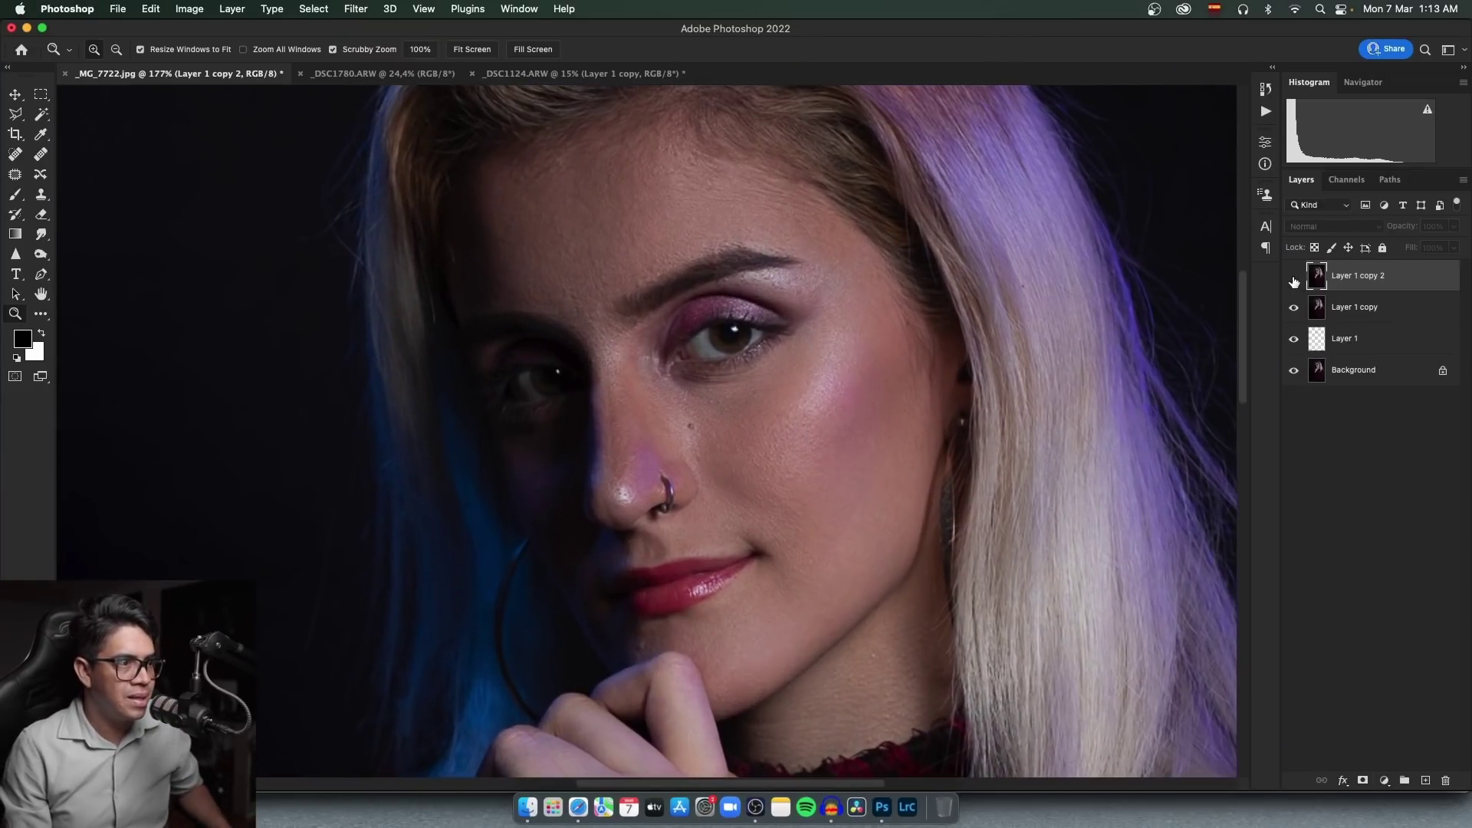
pyautogui.click(1294, 281)
pyautogui.click(1294, 280)
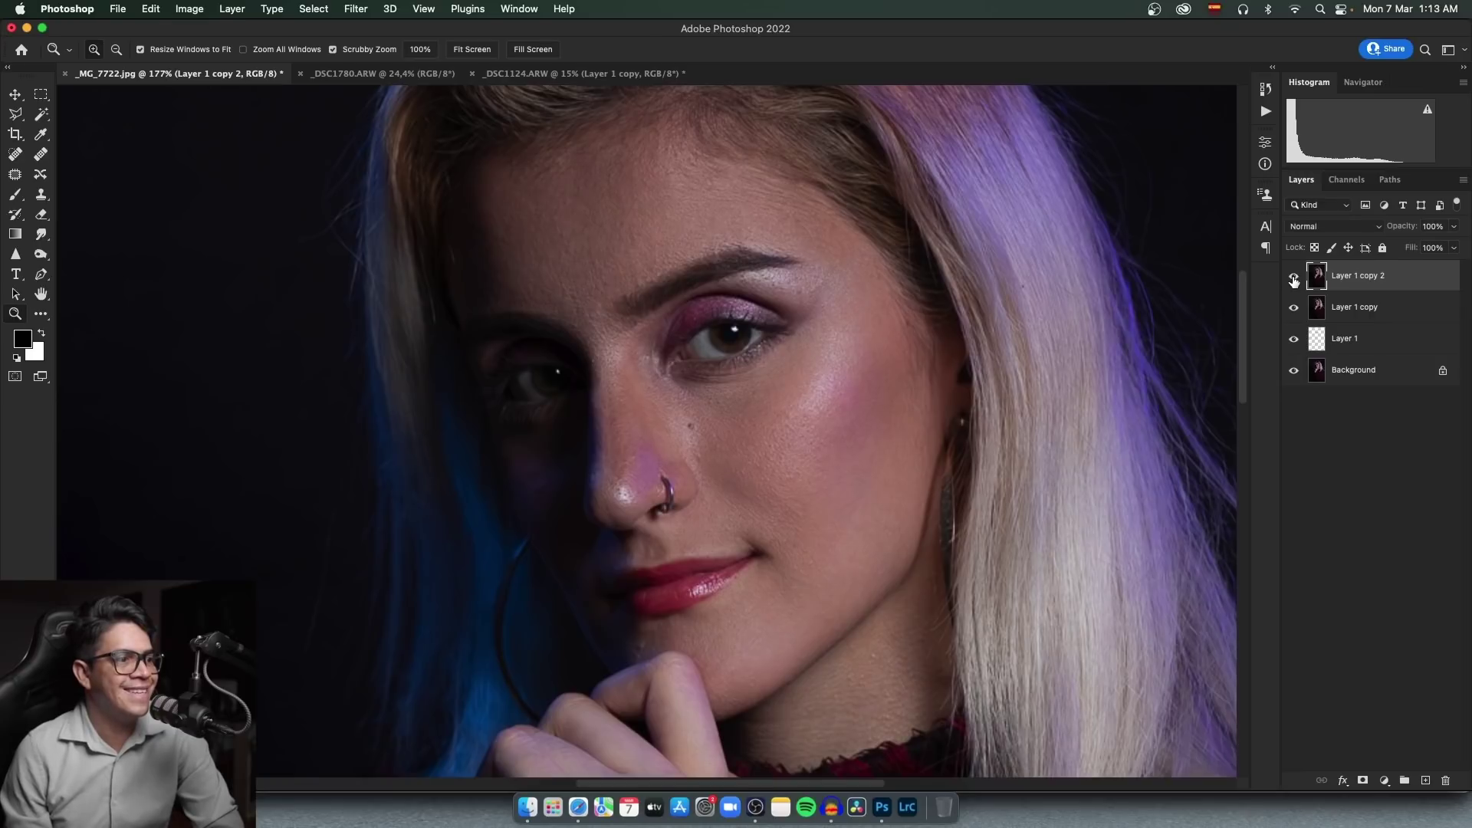
pyautogui.click(1294, 281)
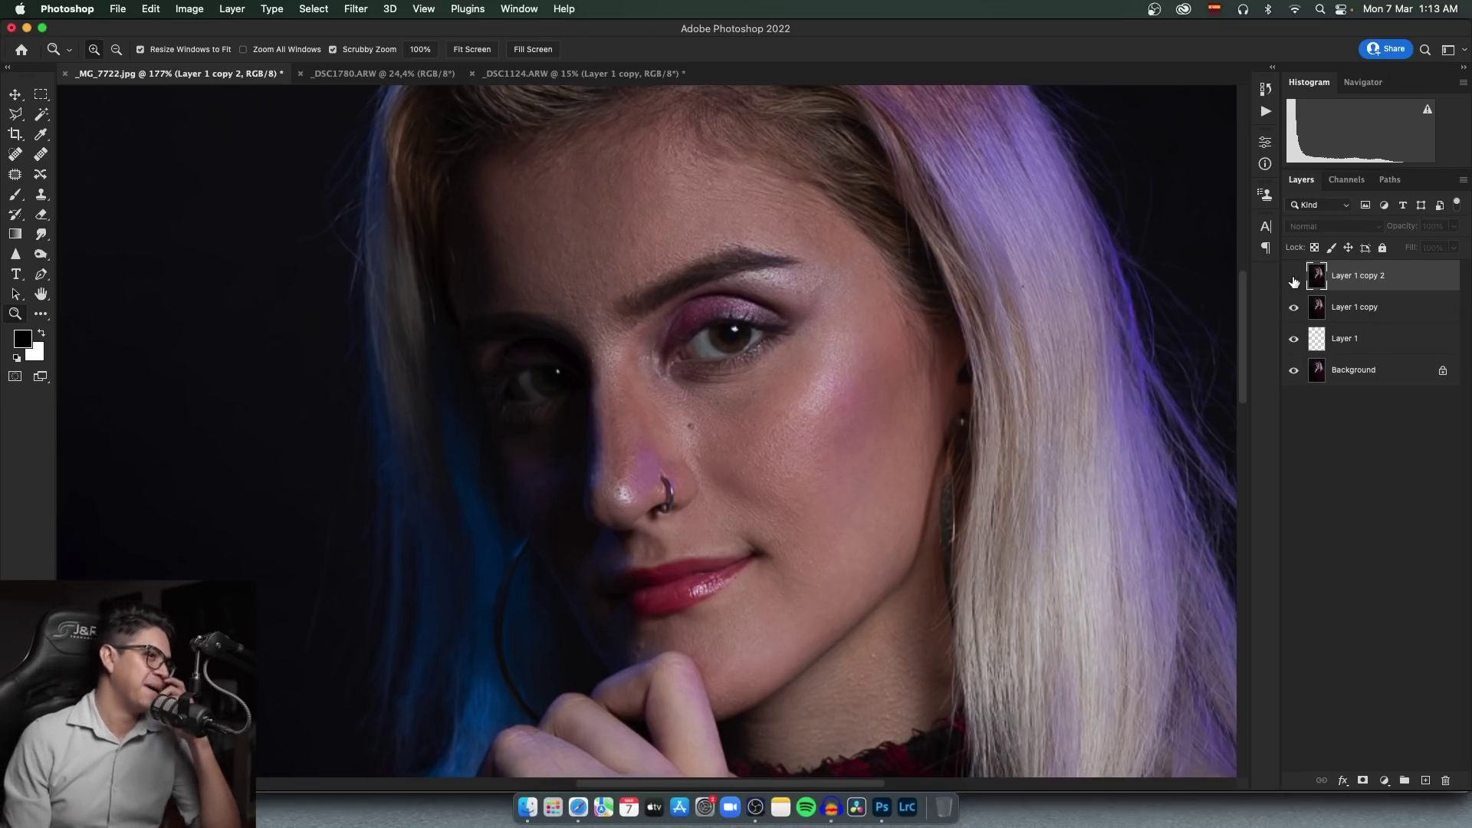
pyautogui.click(1295, 281)
pyautogui.click(1295, 280)
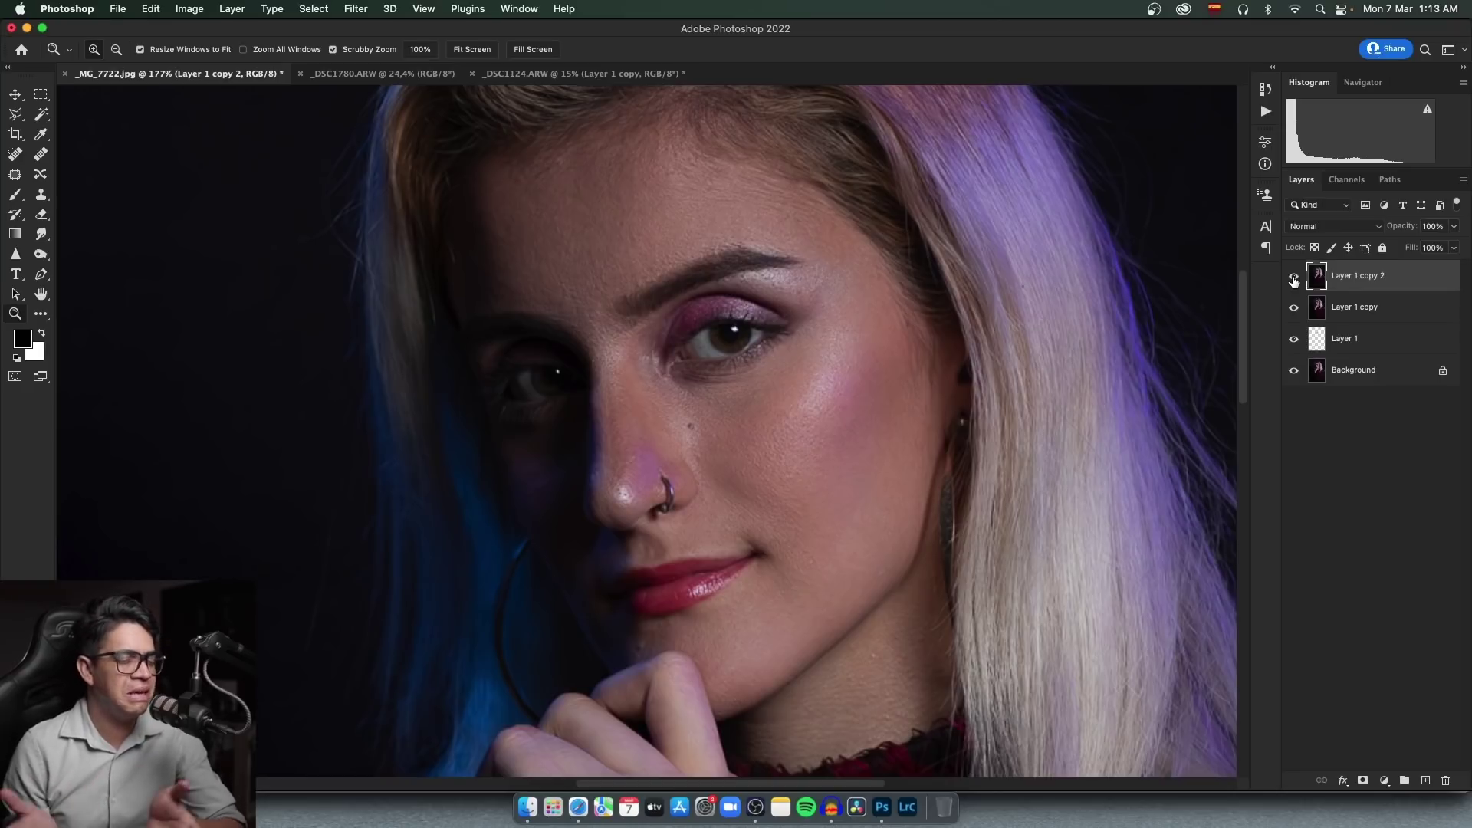
pyautogui.click(1294, 281)
pyautogui.click(1294, 281)
pyautogui.click(1295, 281)
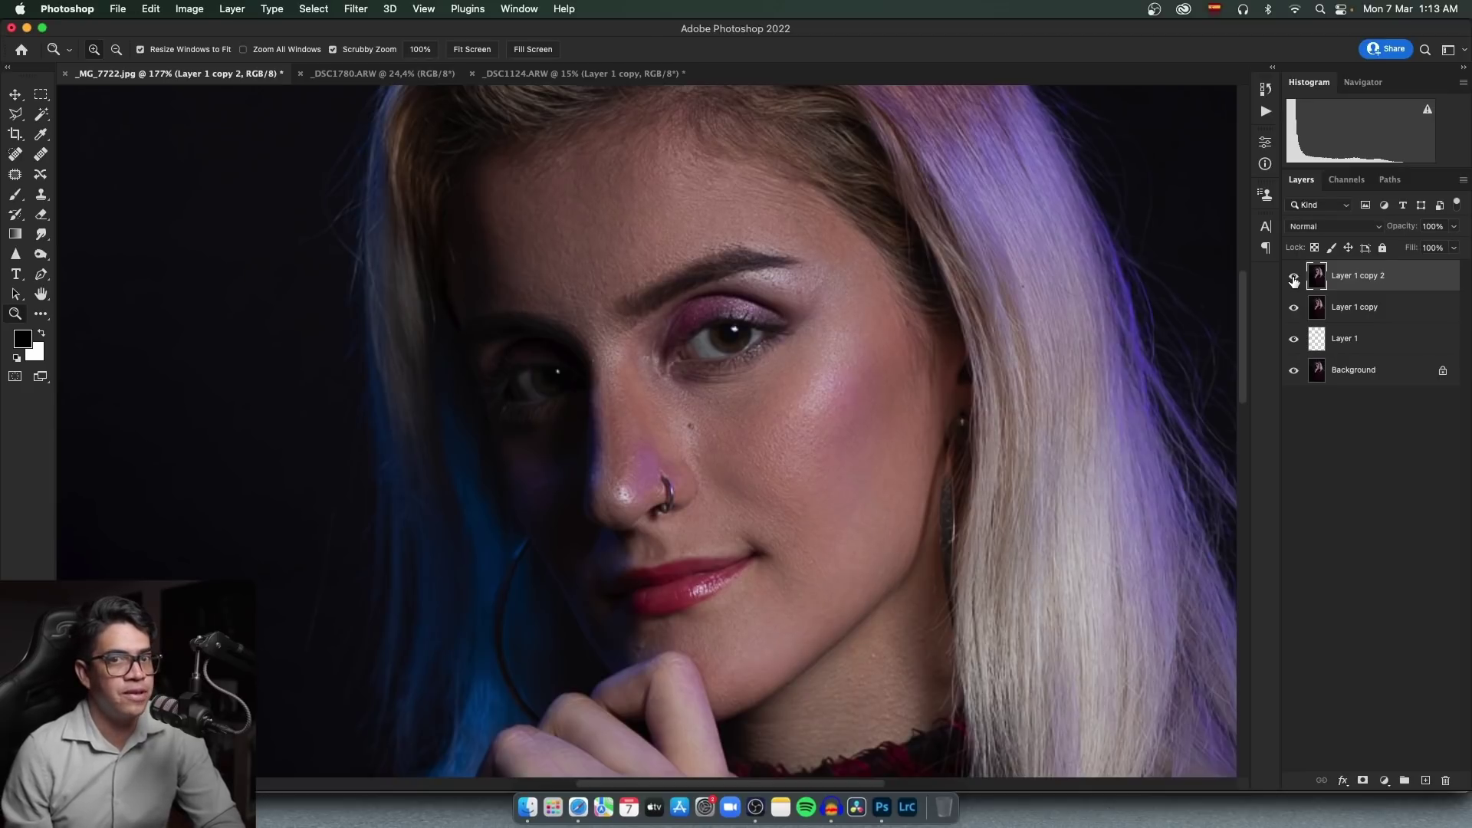
pyautogui.click(1294, 281)
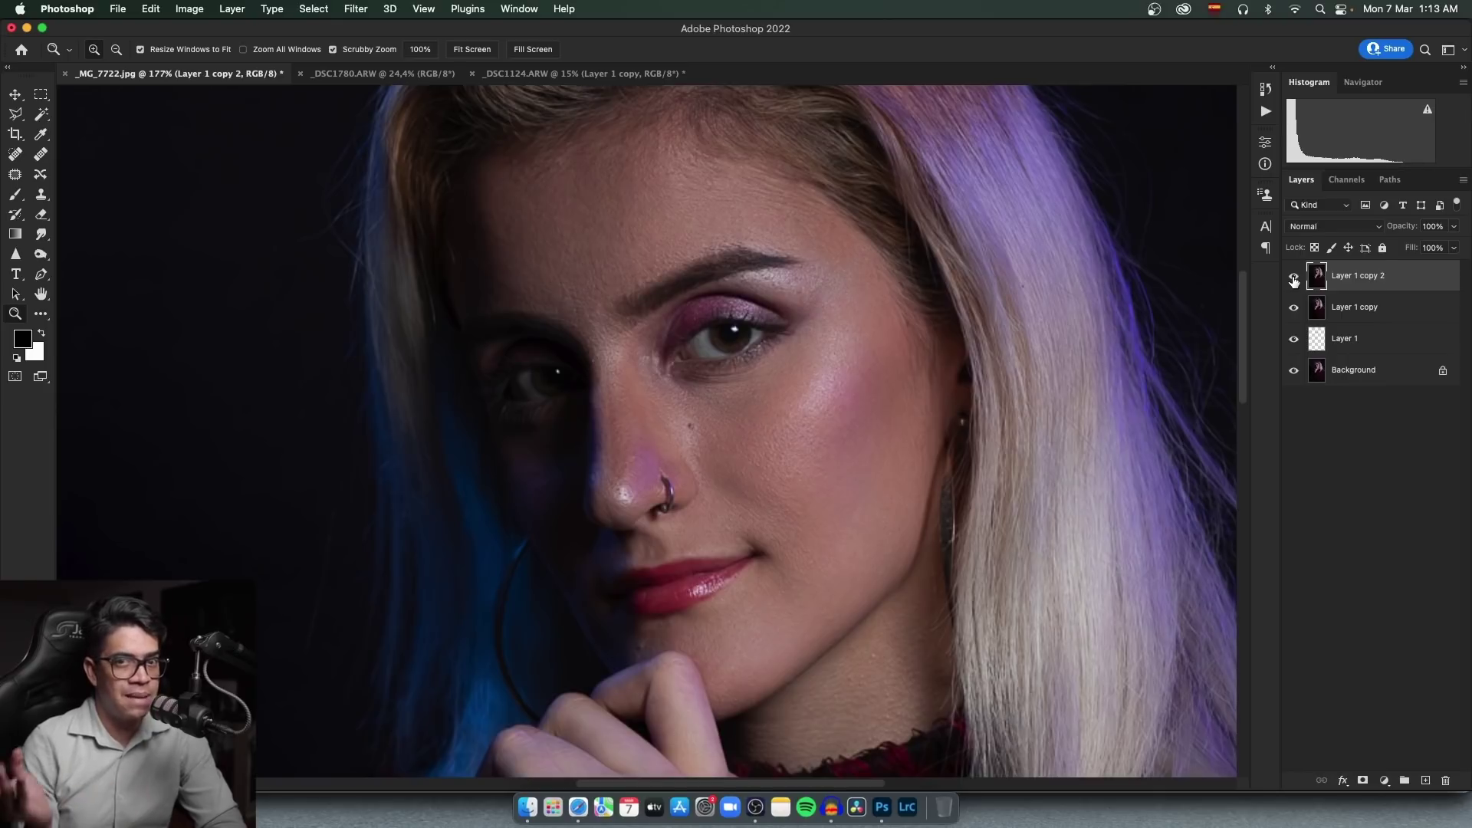
pyautogui.click(1294, 281)
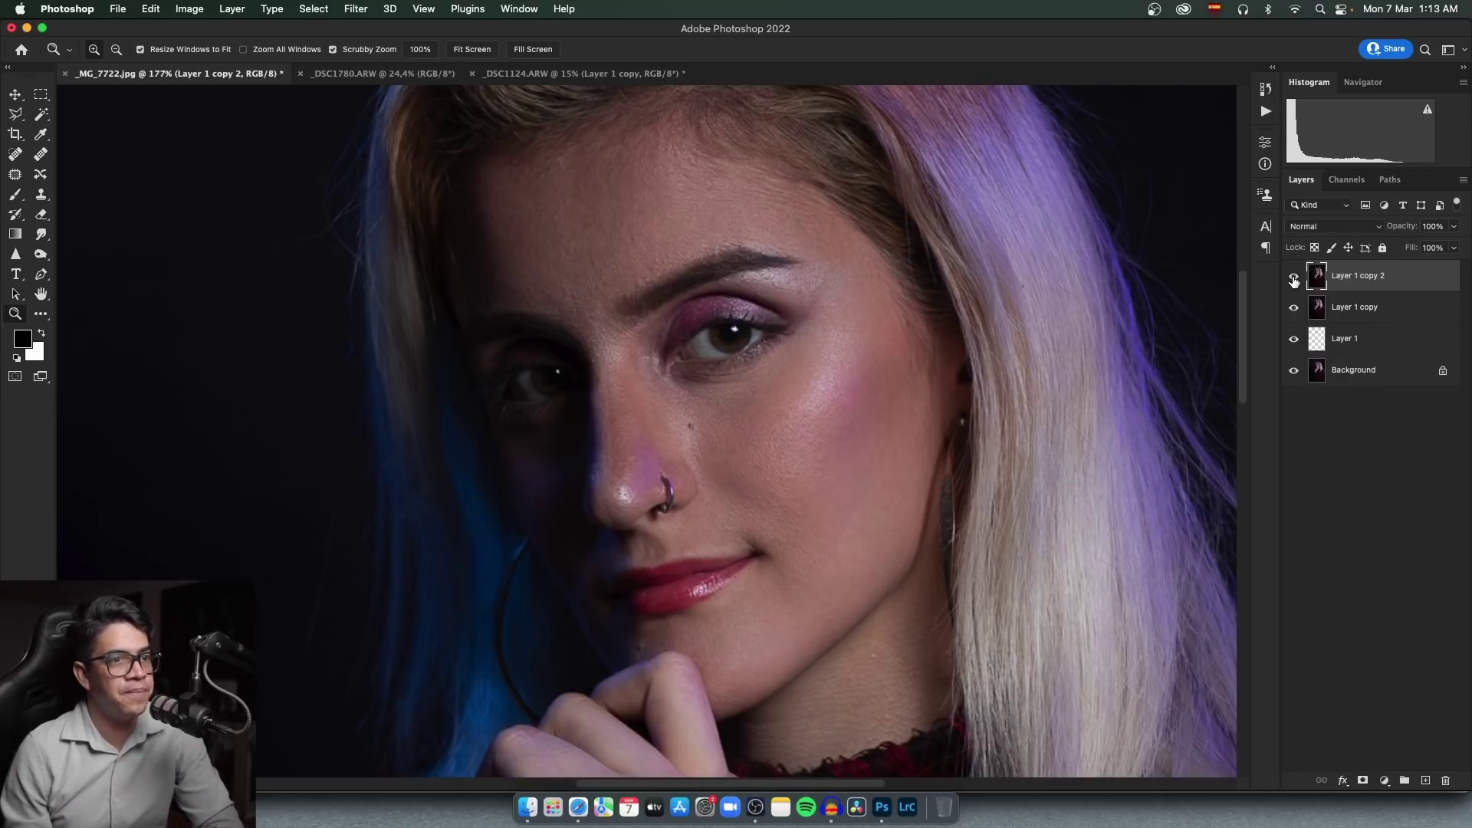
pyautogui.rightClick(1072, 389)
pyautogui.click(1076, 394)
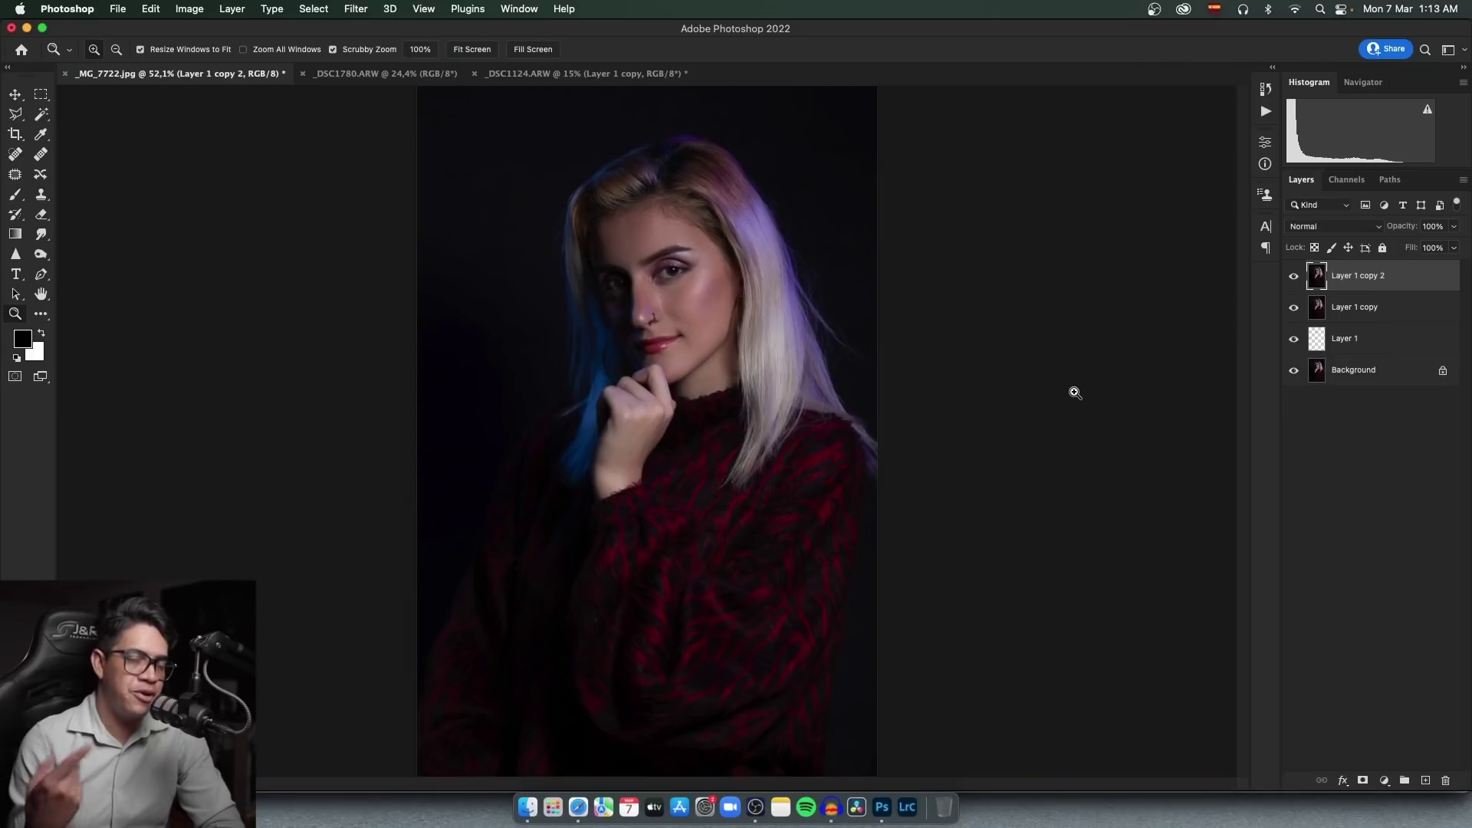
# Select the retouch layers, duplicate DB and name the copy Volumen.
pyautogui.moveTo(679, 275)
pyautogui.mouseDown()
pyautogui.moveTo(748, 308)
pyautogui.moveTo(750, 368)
pyautogui.mouseUp()
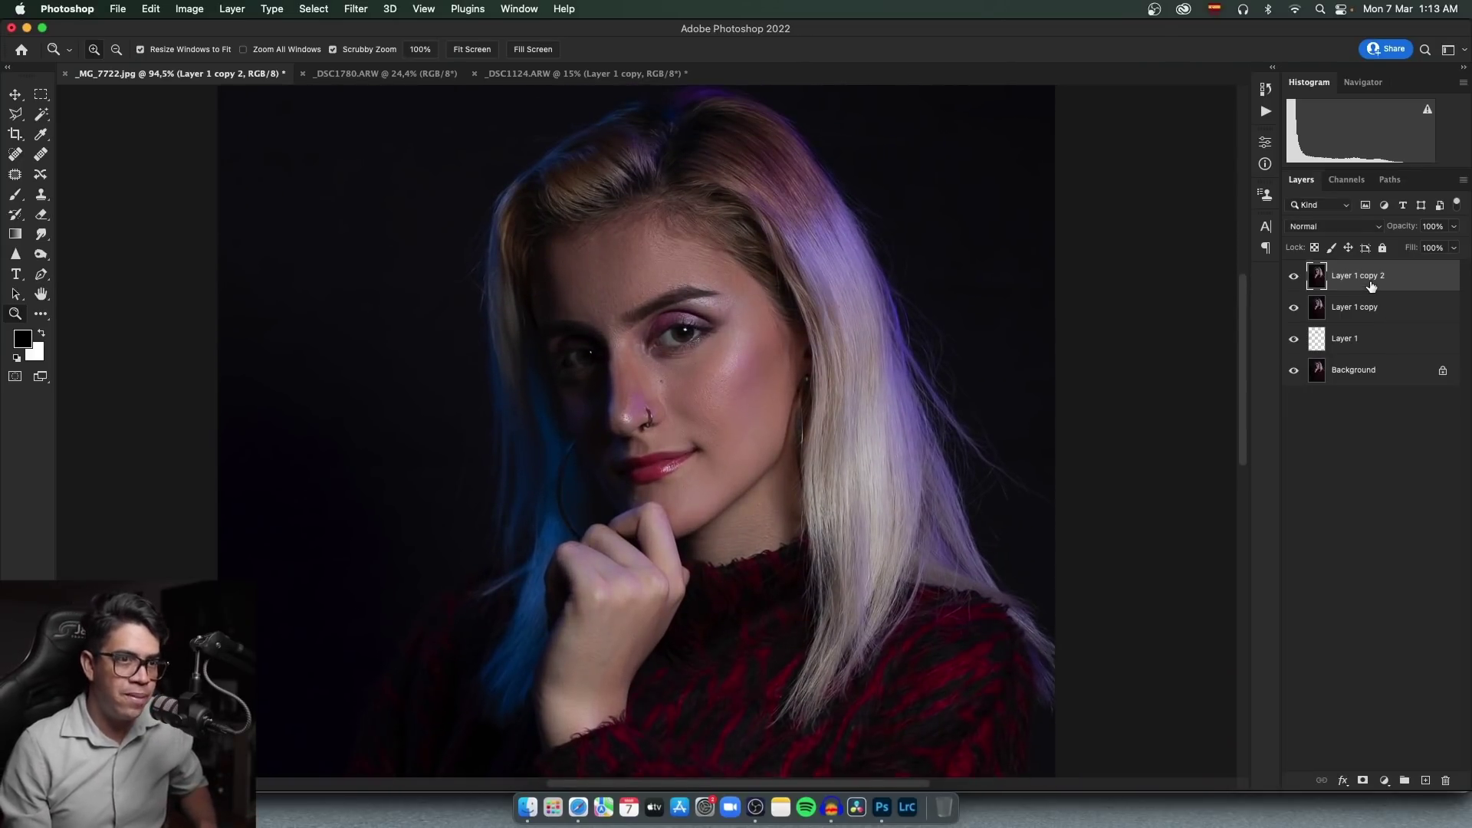
pyautogui.keyDown('shift'); pyautogui.click(1367, 347); pyautogui.keyUp('shift')
pyautogui.click(1372, 406)
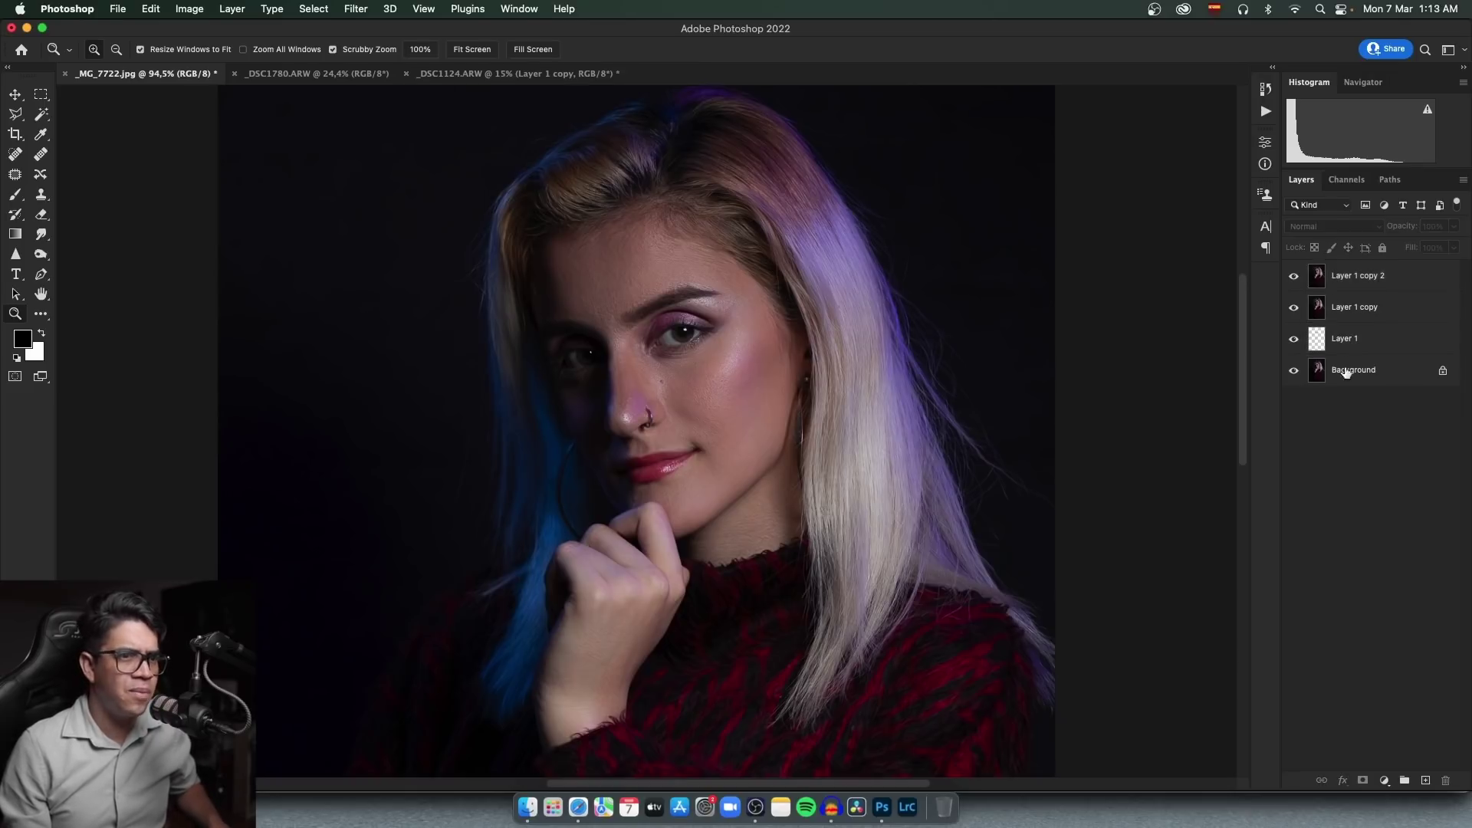
pyautogui.click(1359, 314)
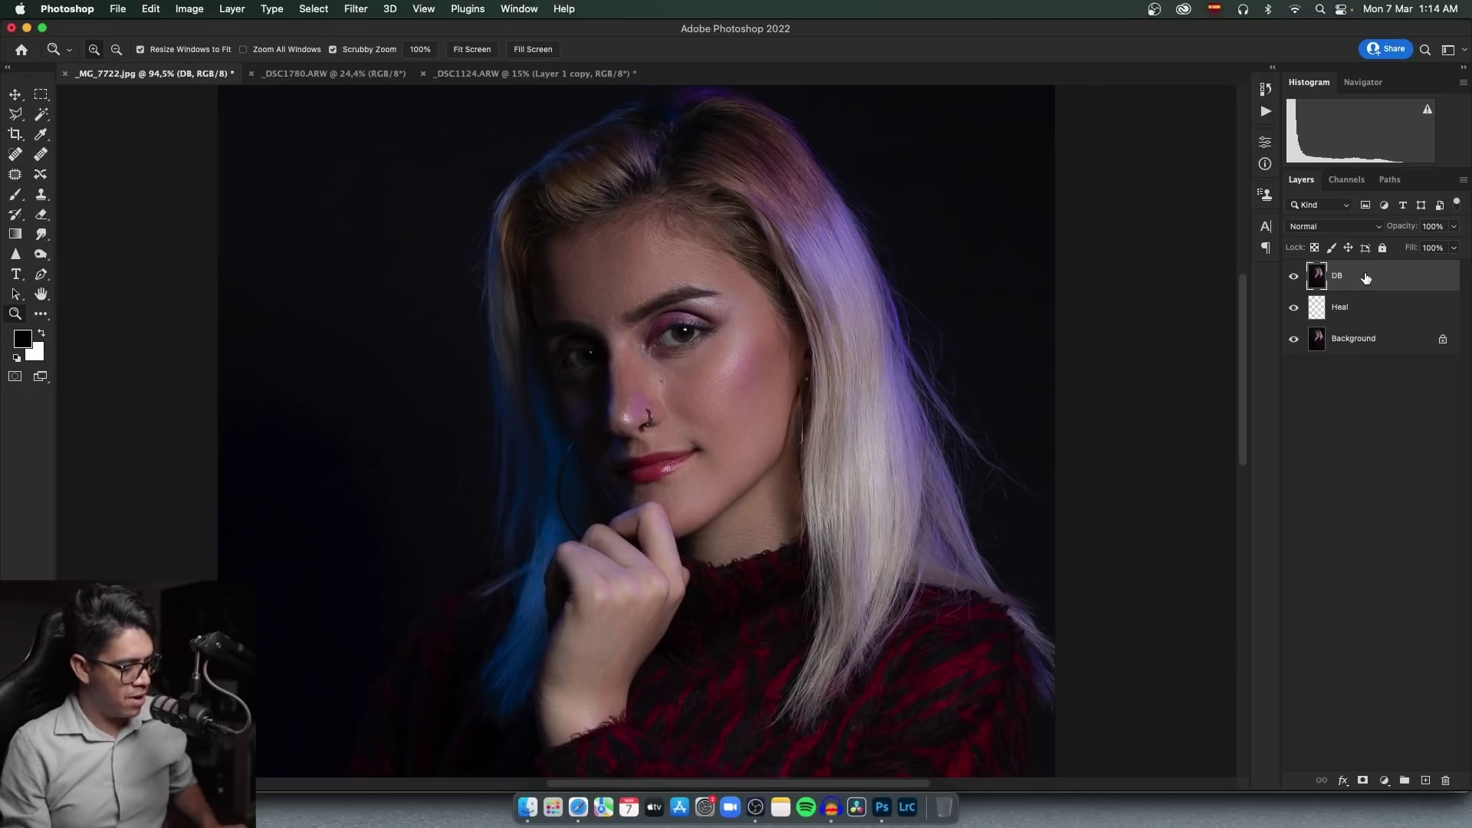
pyautogui.press('super+j')
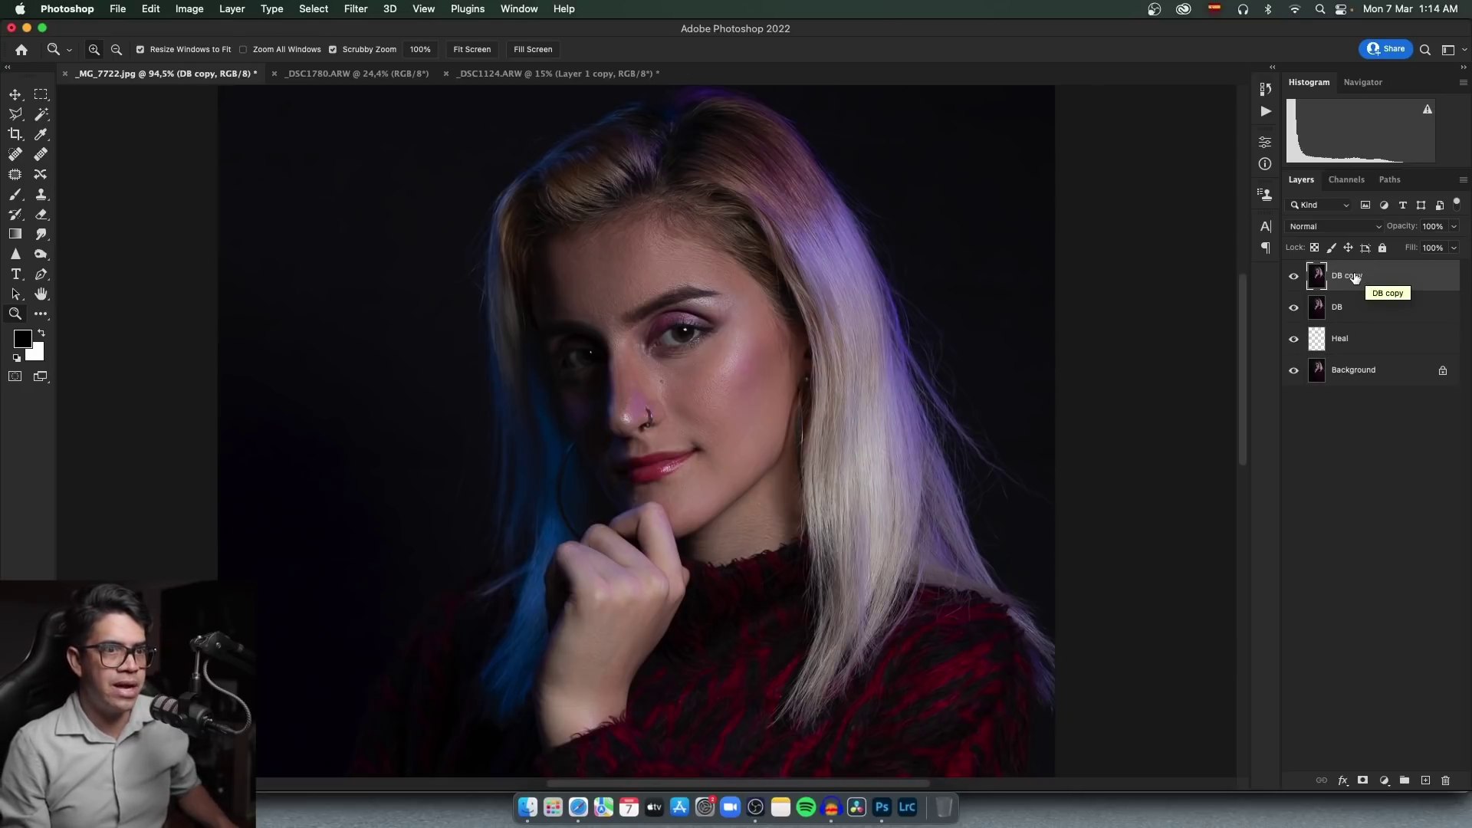
pyautogui.doubleClick(1353, 275)
pyautogui.write('Volumen')
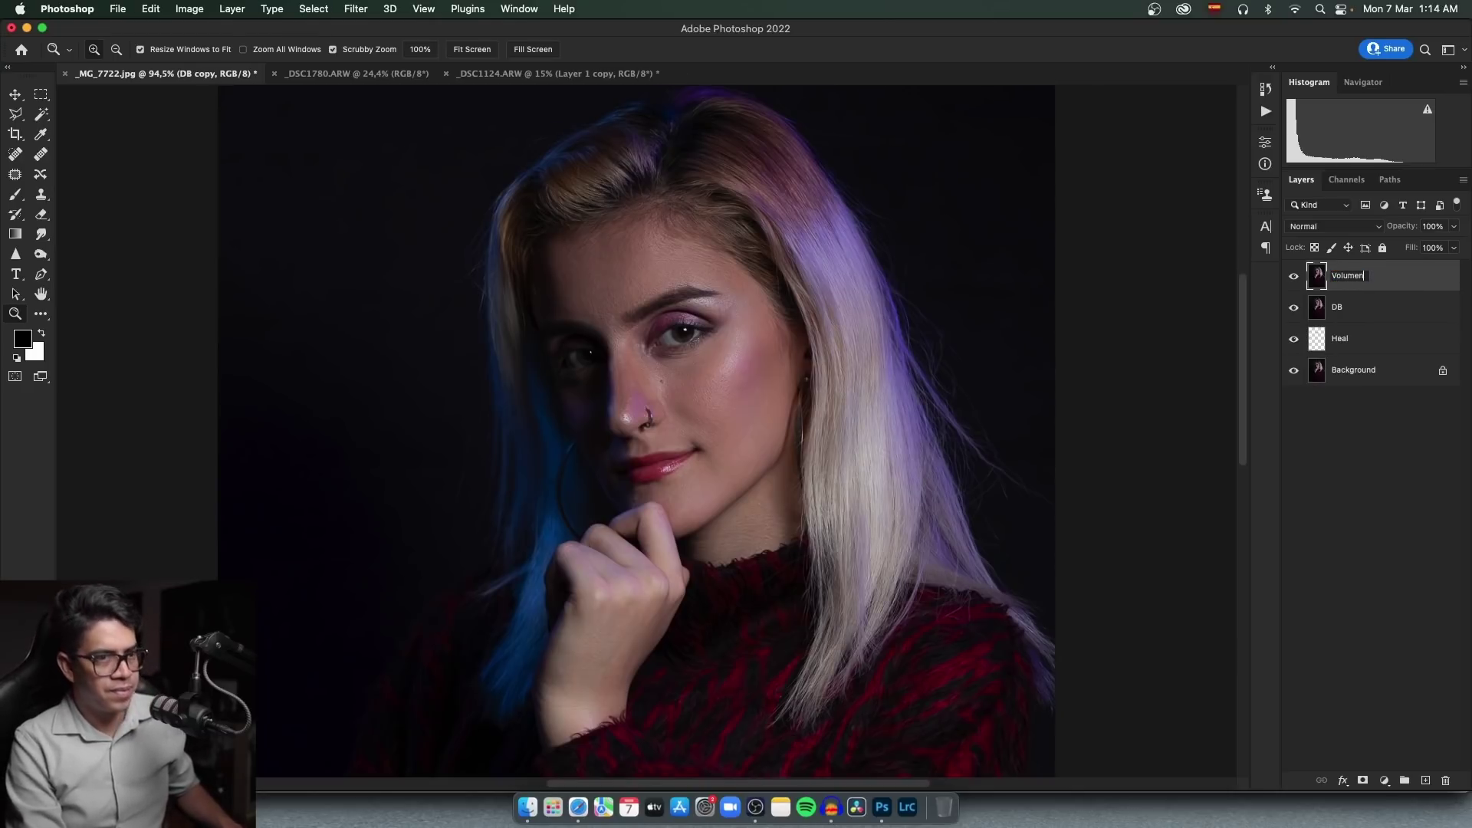
pyautogui.press('Return')
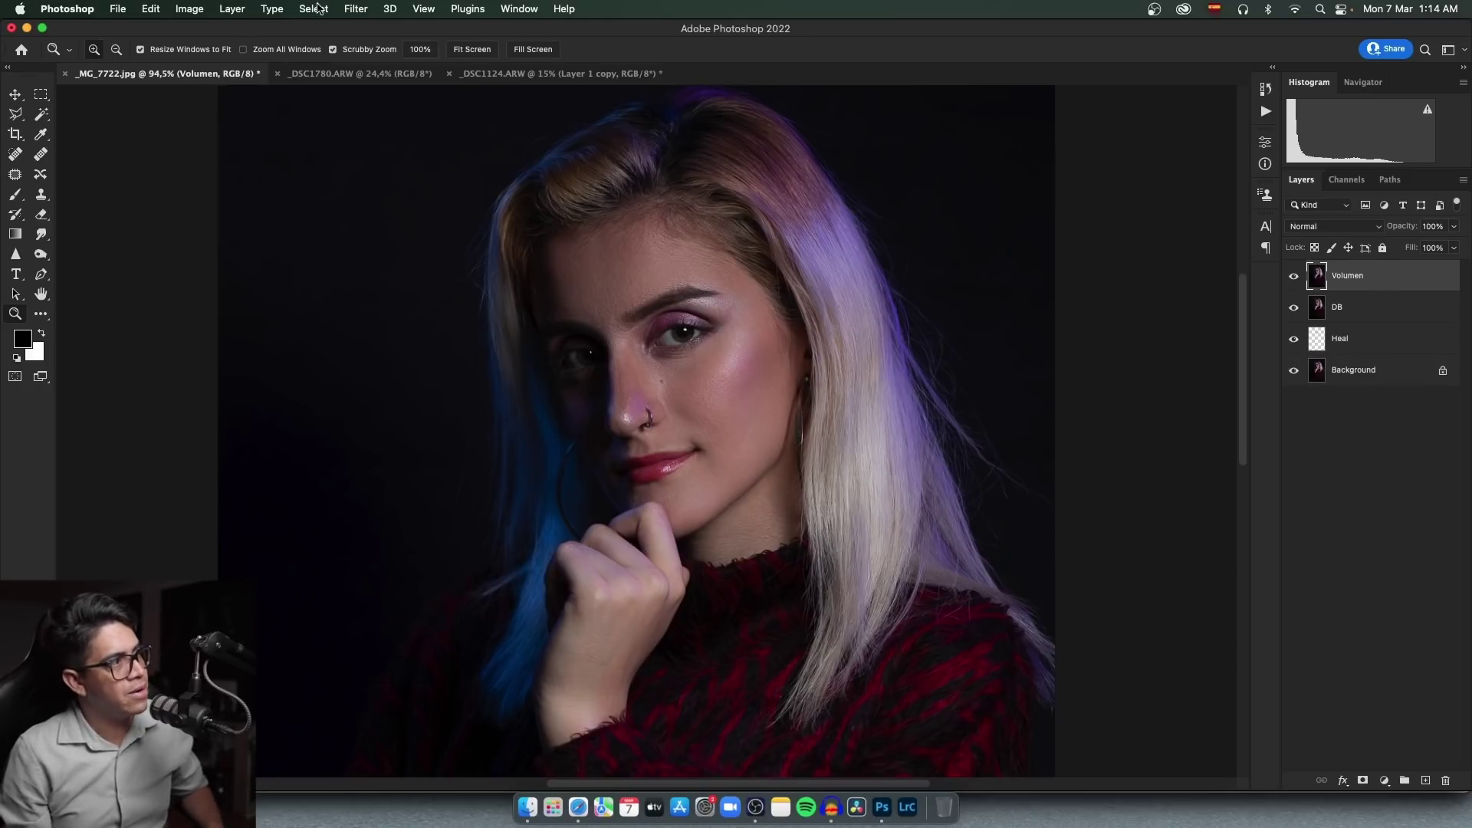
pyautogui.click(354, 10)
pyautogui.moveTo(437, 414)
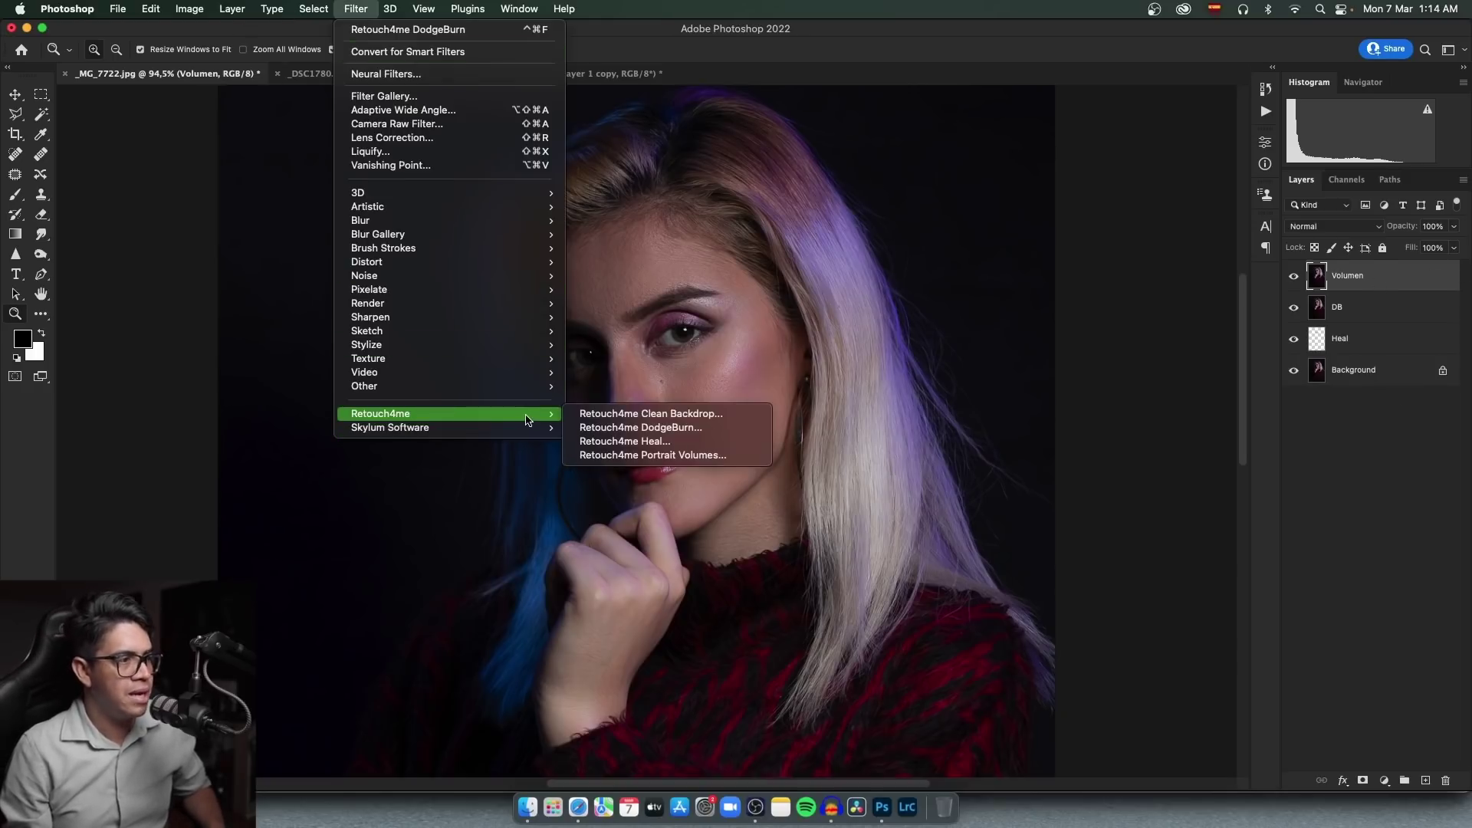
# Launch Retouch4me Portrait Volumes and enlarge its window to fill the screen.
pyautogui.click(726, 457)
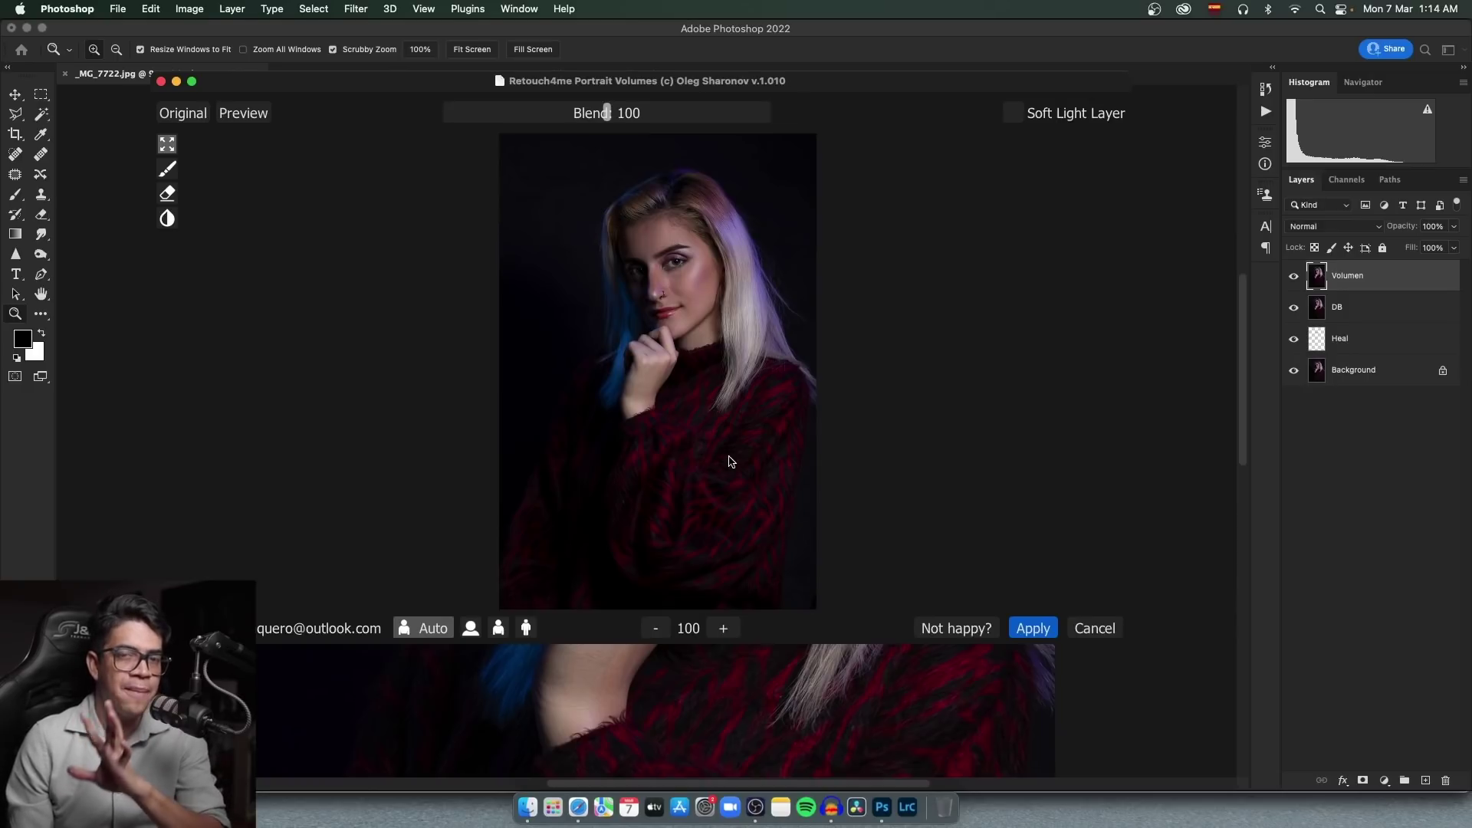
pyautogui.moveTo(847, 90); pyautogui.dragTo(700, 4)
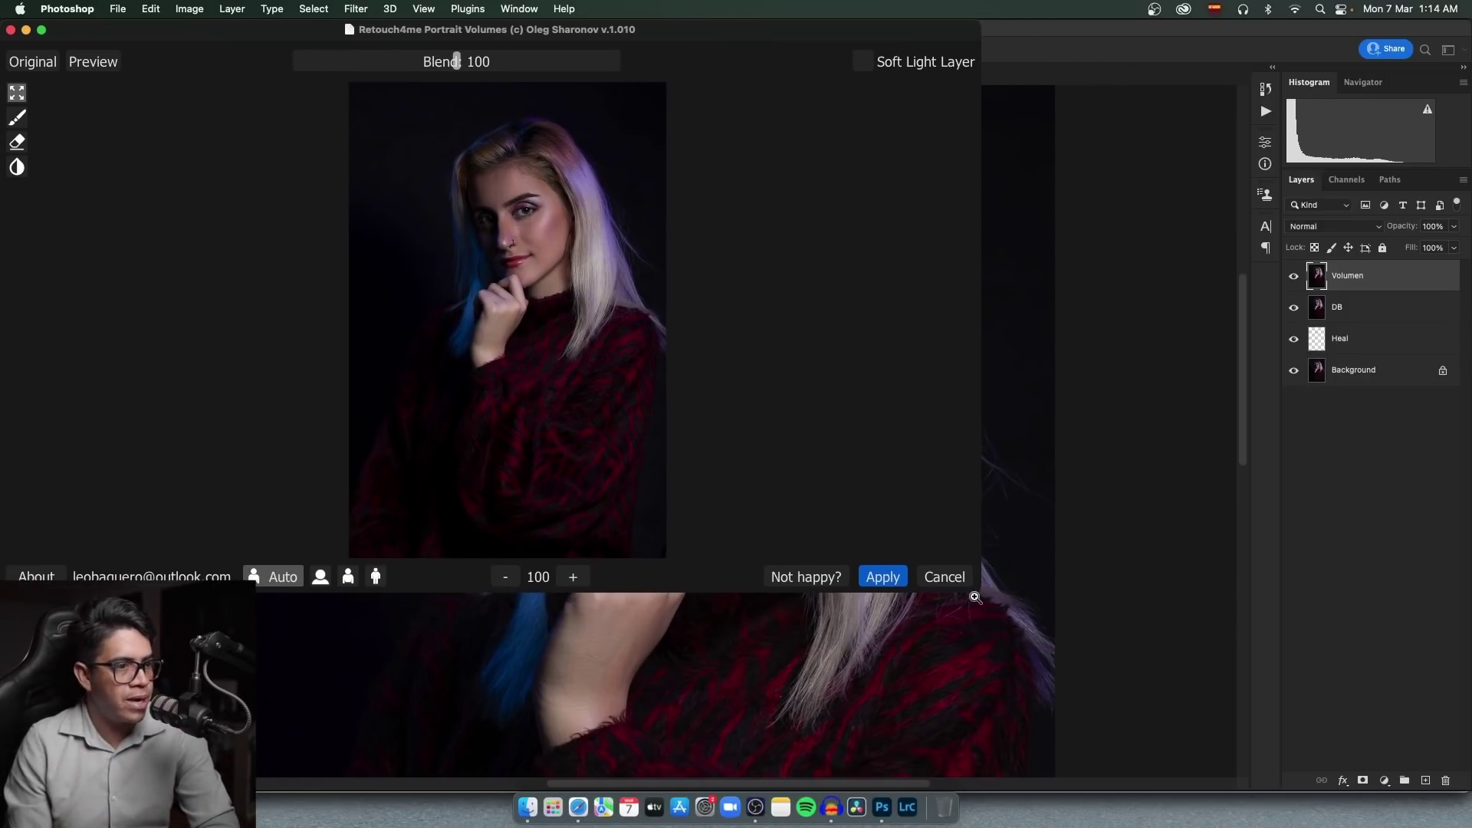
pyautogui.moveTo(976, 597); pyautogui.dragTo(1463, 791)
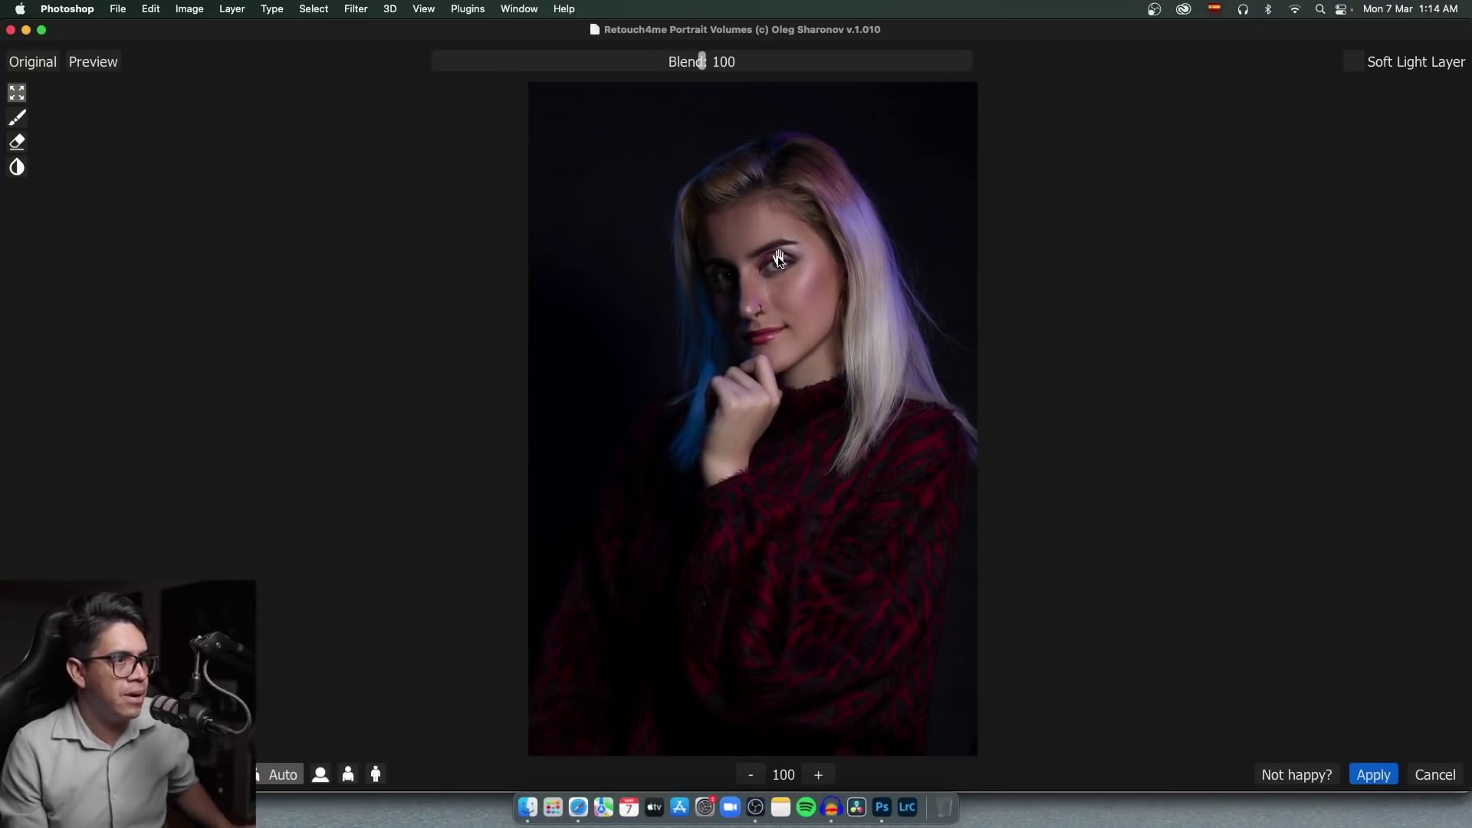
pyautogui.scroll(2, 779, 259)
pyautogui.scroll(1, 782, 265)
pyautogui.scroll(2, 813, 299)
pyautogui.scroll(2, 888, 373)
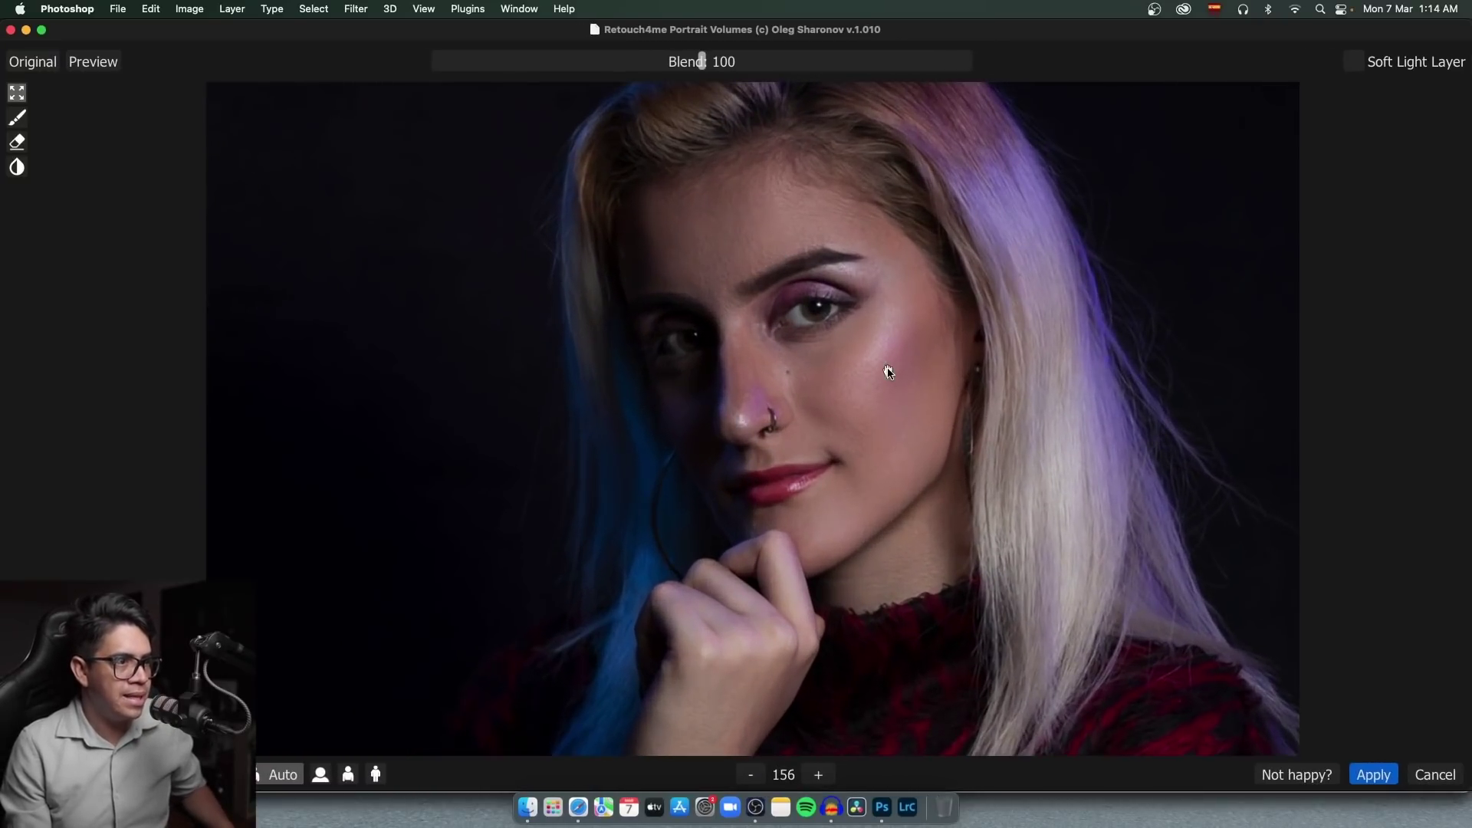
# Compare the Portrait Volumes preview with the Original, then apply it to the Volumen layer.
pyautogui.click(48, 65)
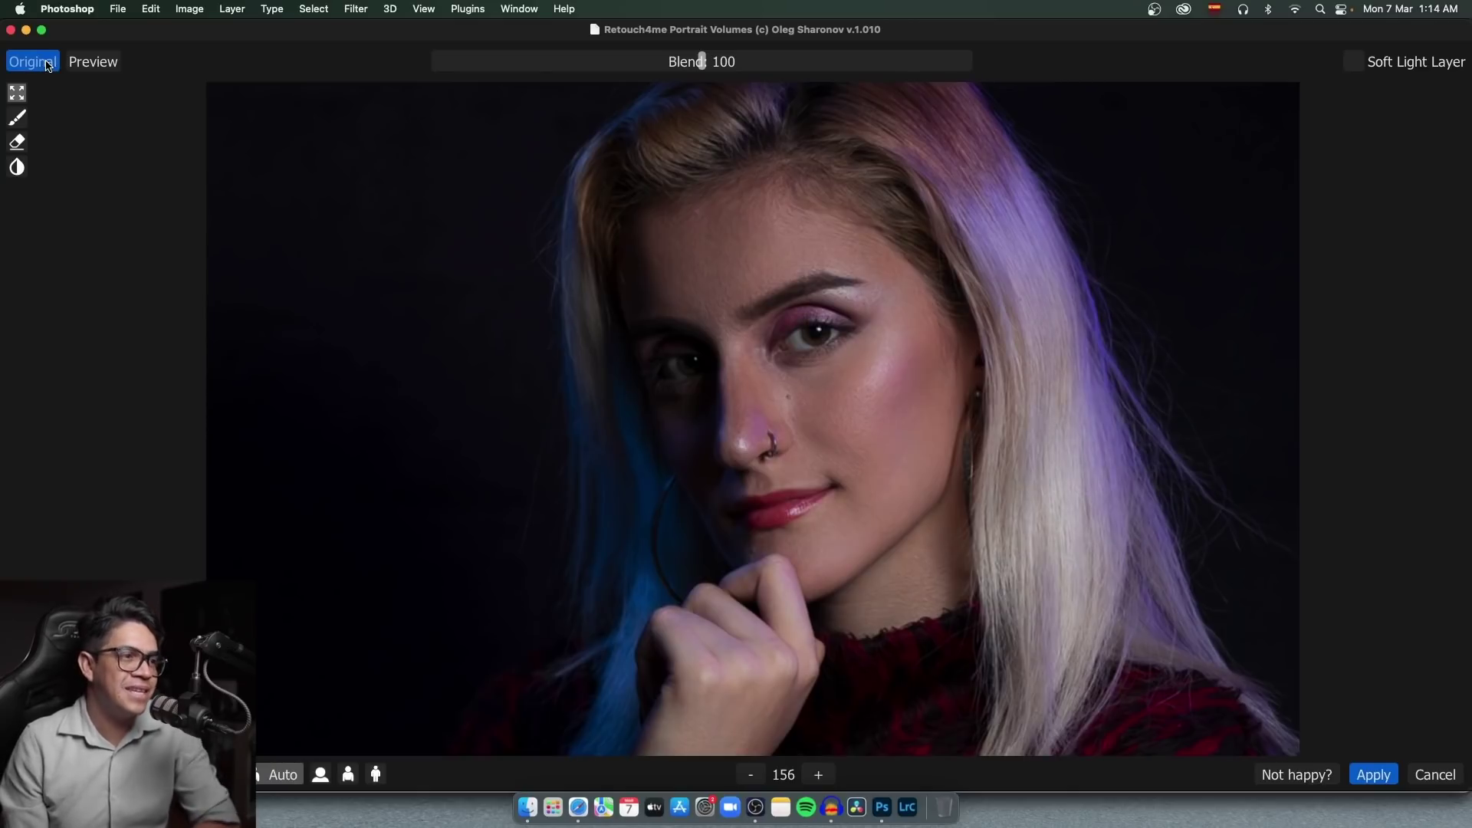
pyautogui.click(48, 65)
pyautogui.click(48, 64)
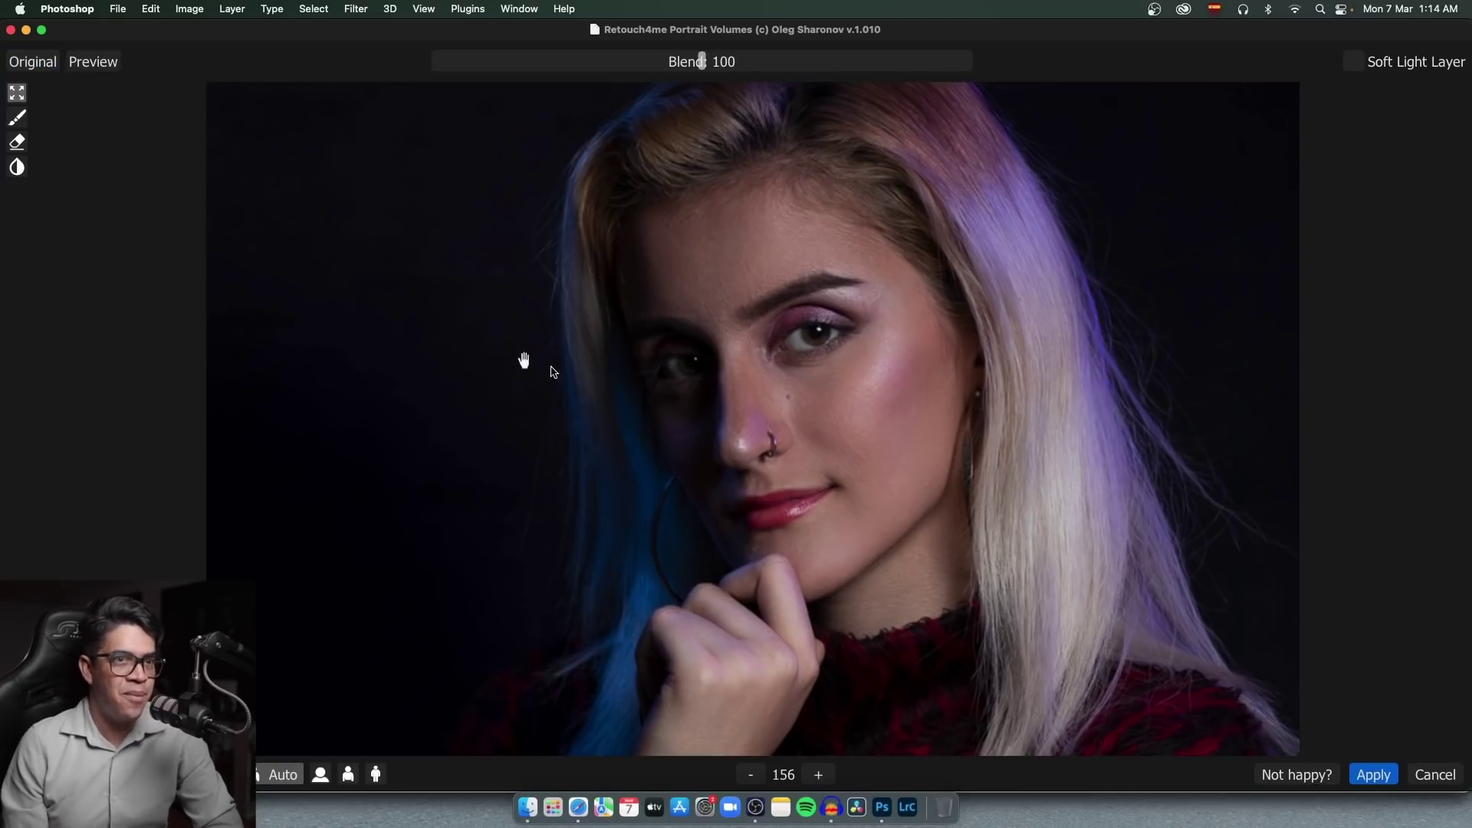
pyautogui.click(1373, 775)
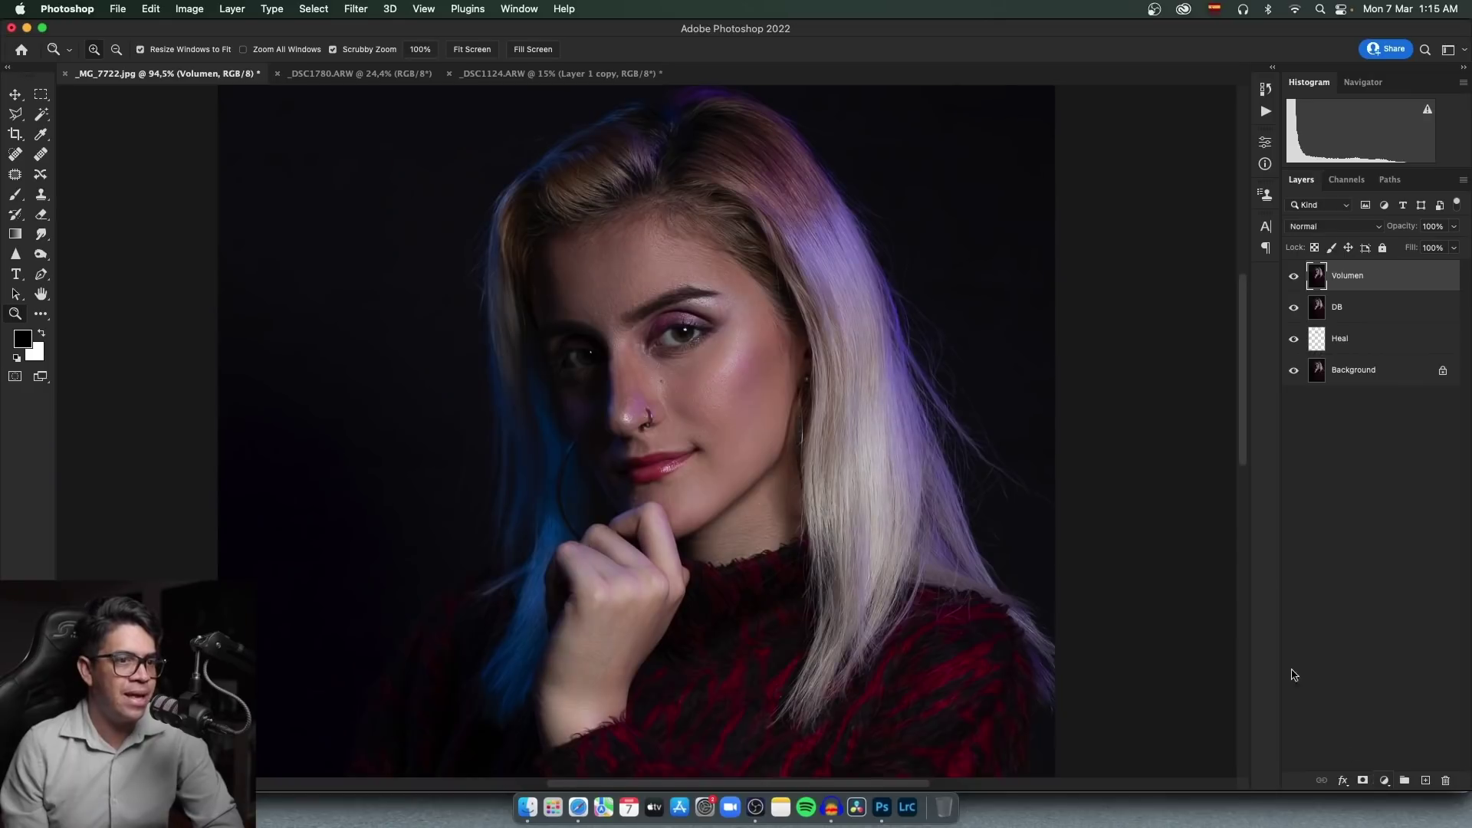
# Zoom toward the eye and repeatedly toggle the Volumen layer to compare the shading.
pyautogui.moveTo(693, 356); pyautogui.dragTo(736, 355)
pyautogui.click(1297, 278)
pyautogui.click(1297, 278)
pyautogui.click(1298, 278)
pyautogui.click(1298, 277)
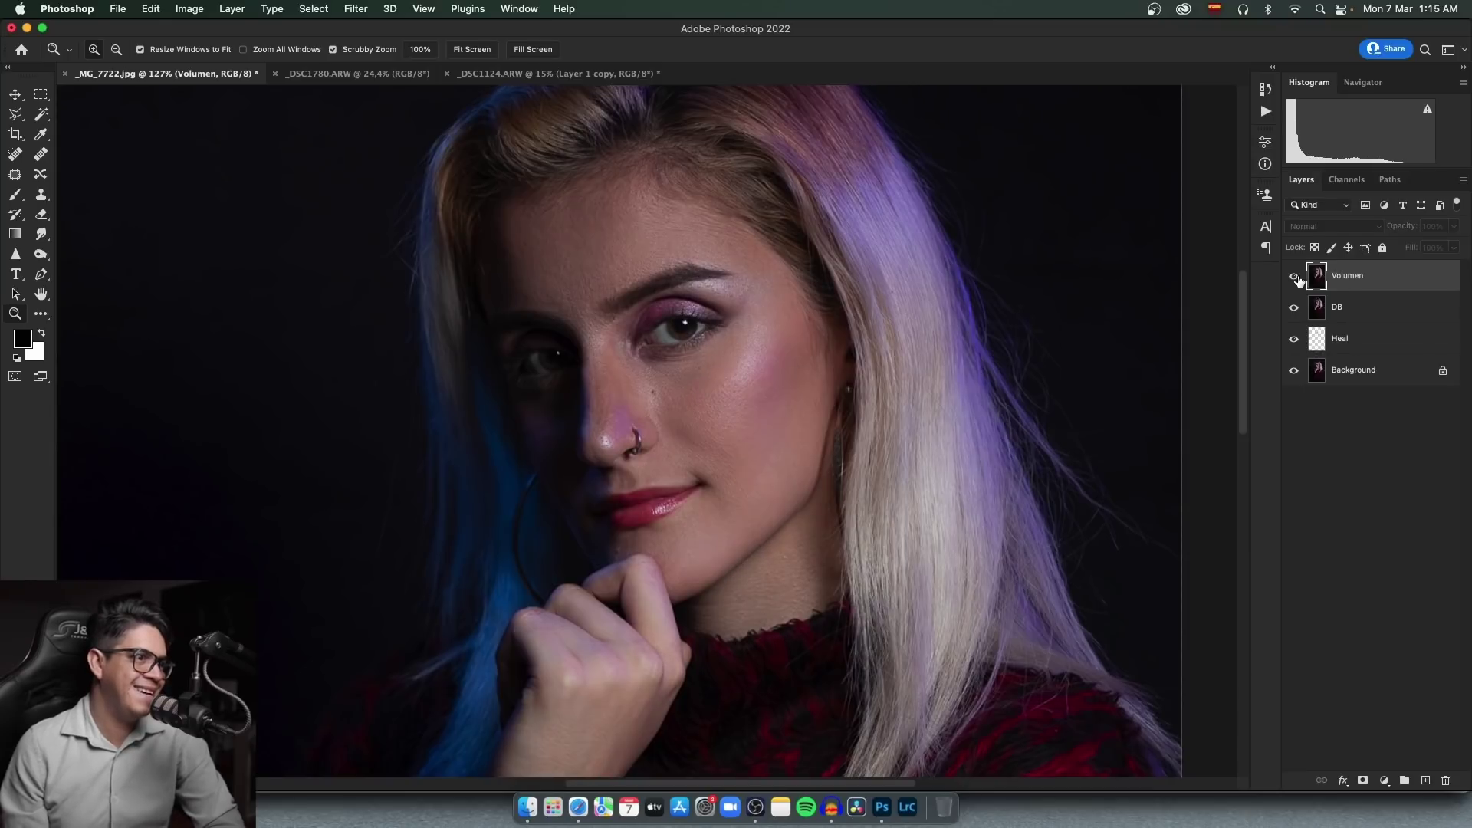
pyautogui.click(1297, 278)
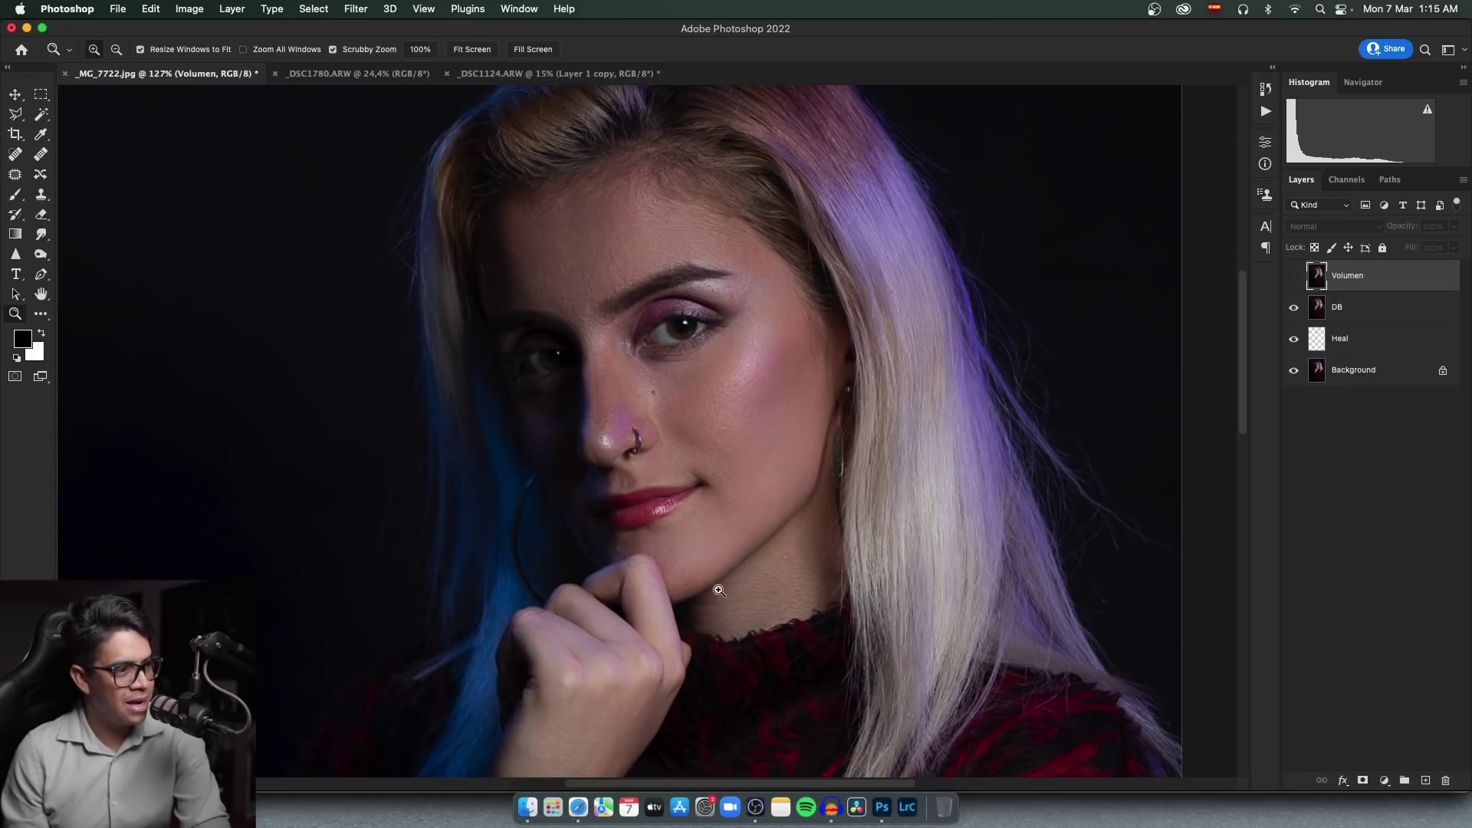
pyautogui.click(1298, 277)
pyautogui.click(1298, 278)
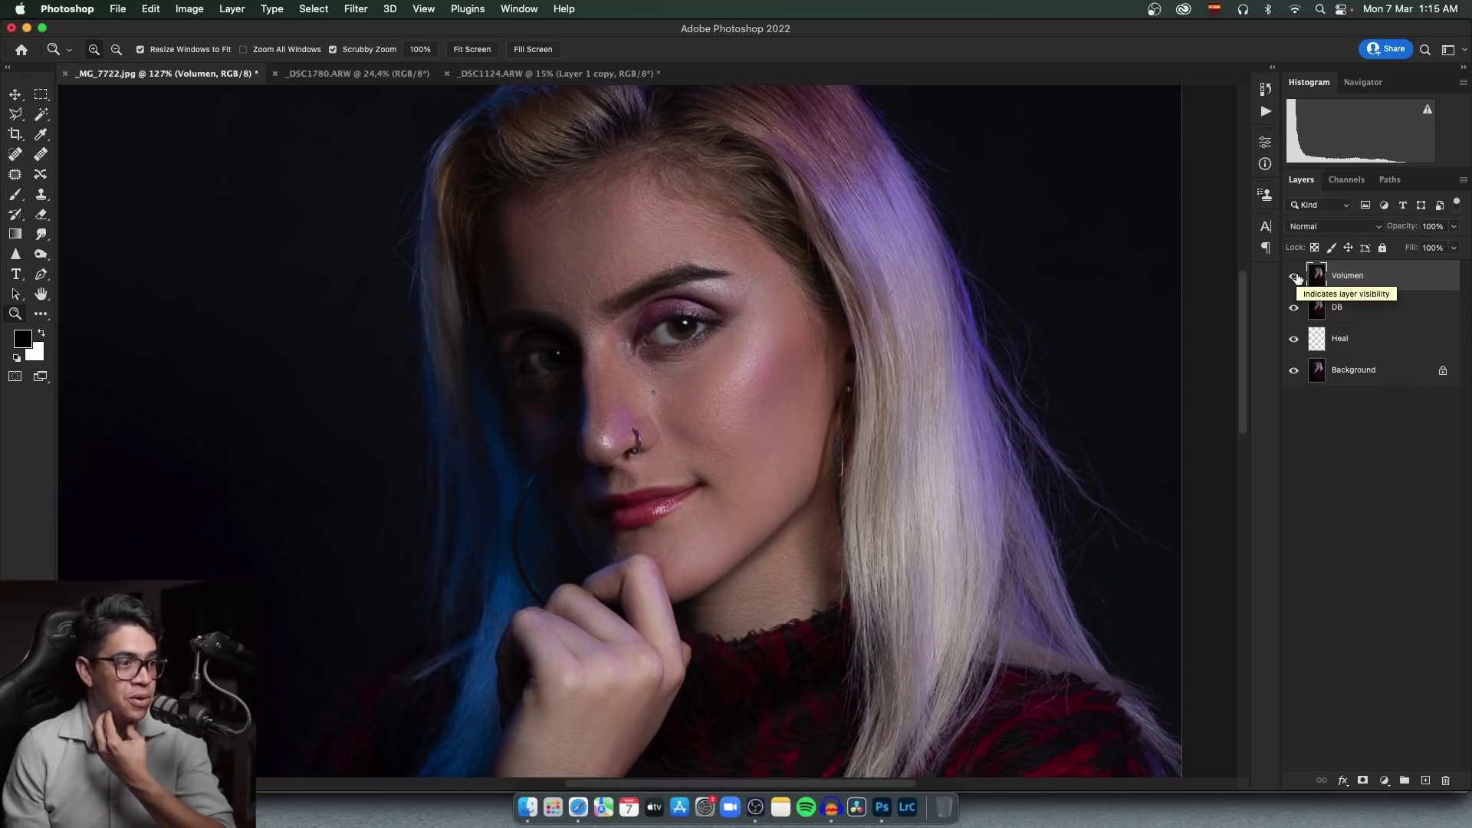
pyautogui.click(1296, 277)
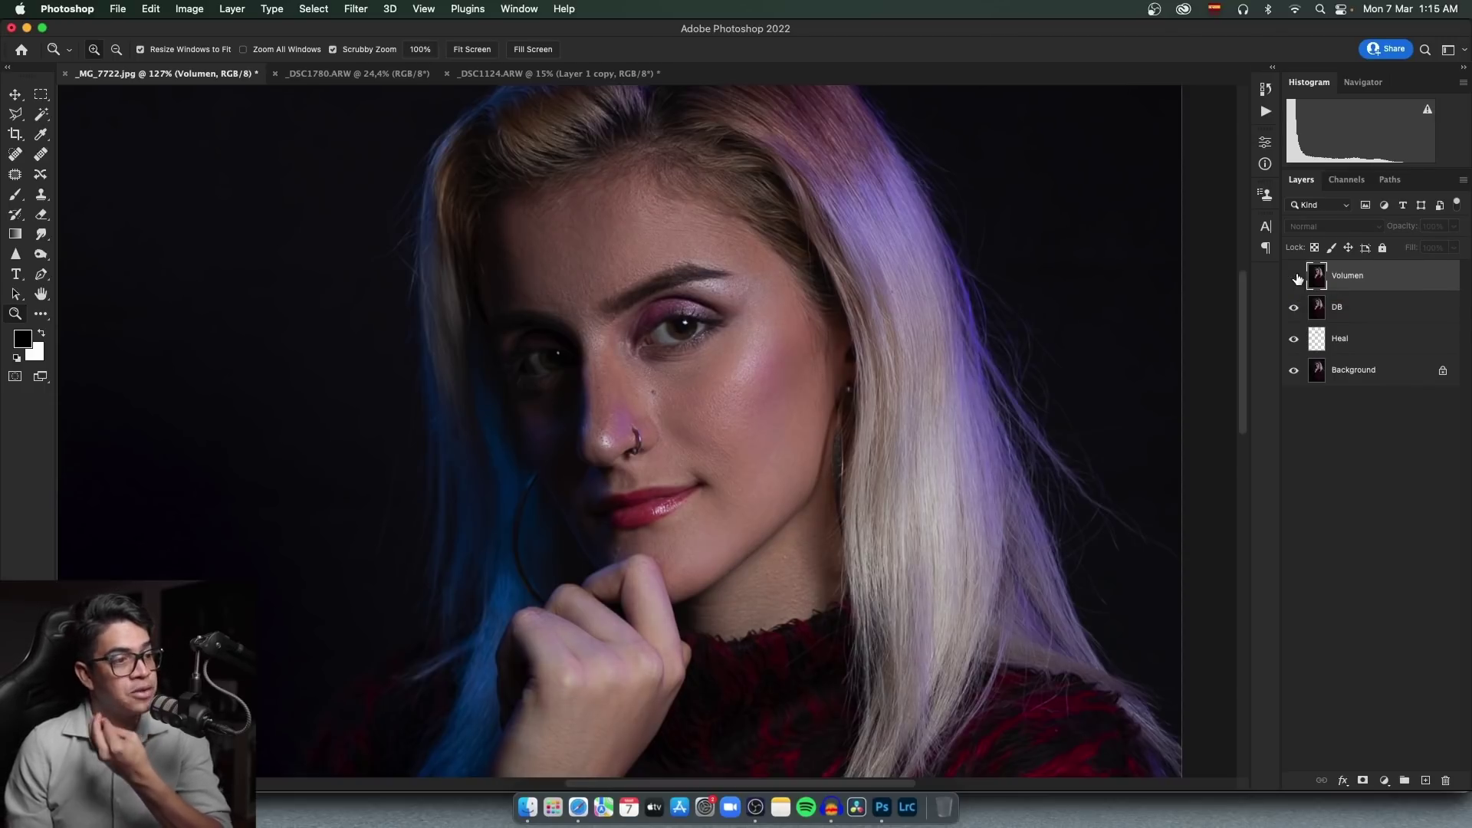
pyautogui.click(1298, 278)
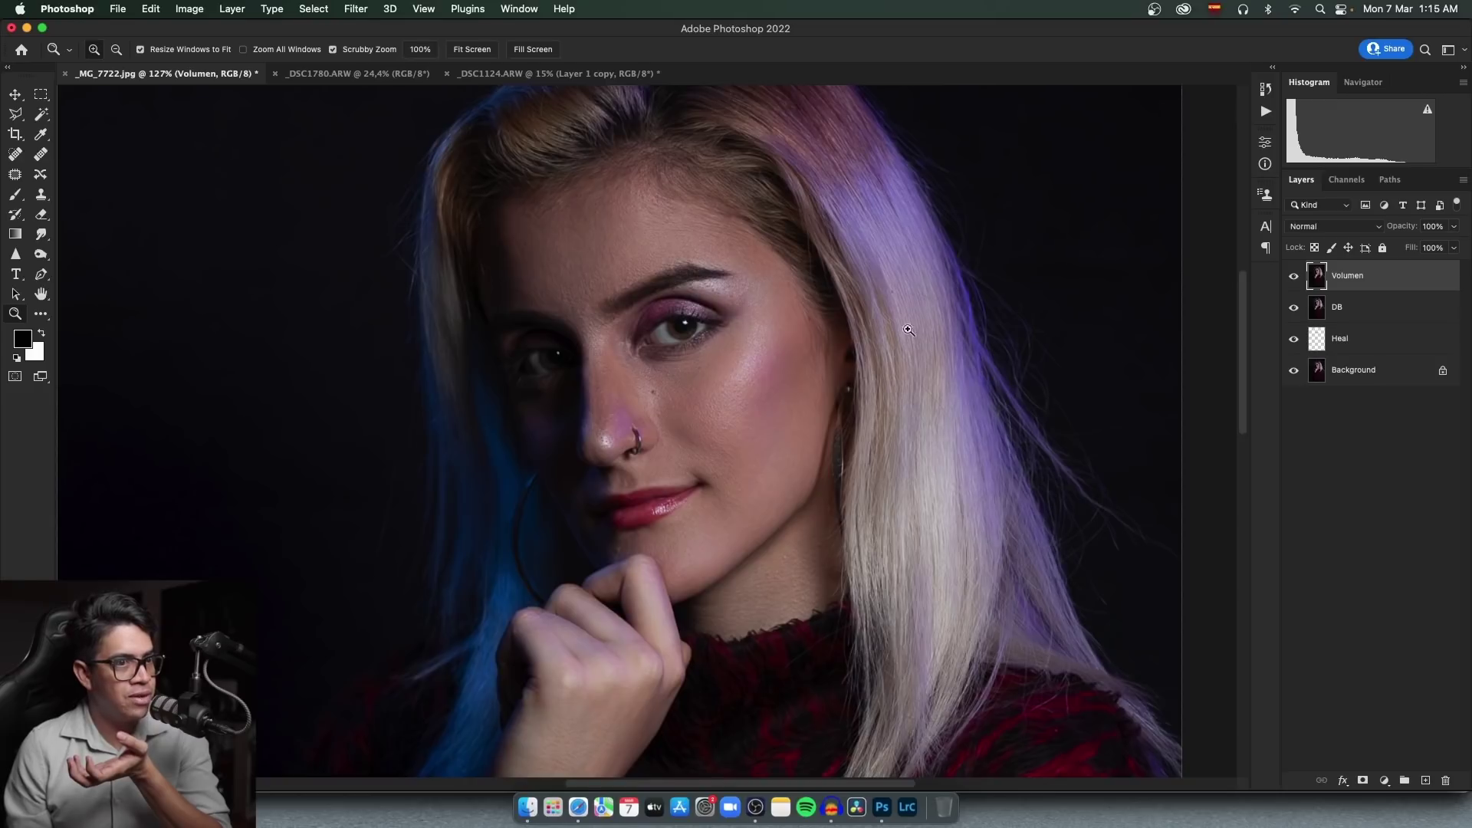
pyautogui.click(1294, 277)
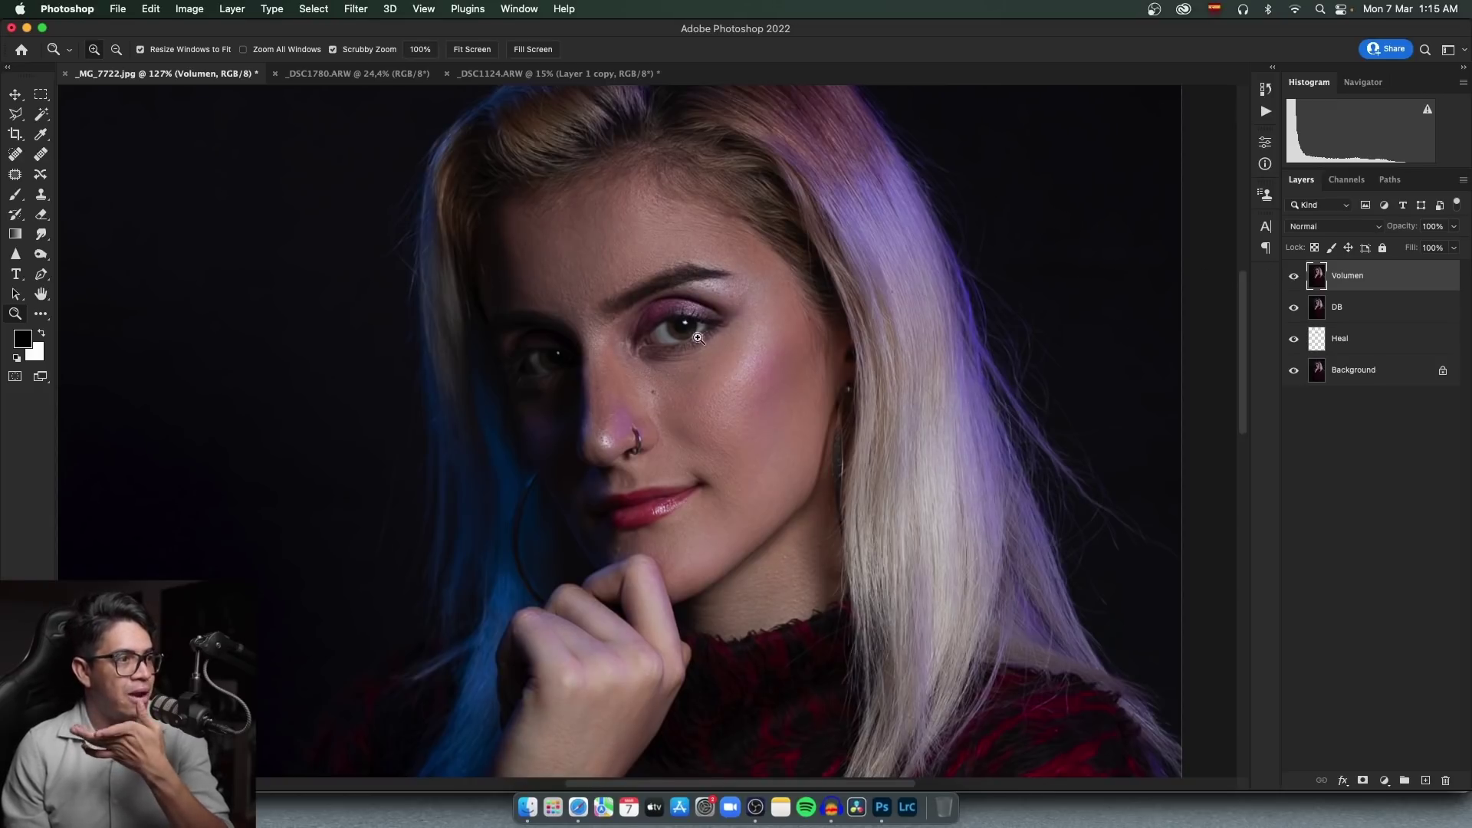
pyautogui.click(1303, 281)
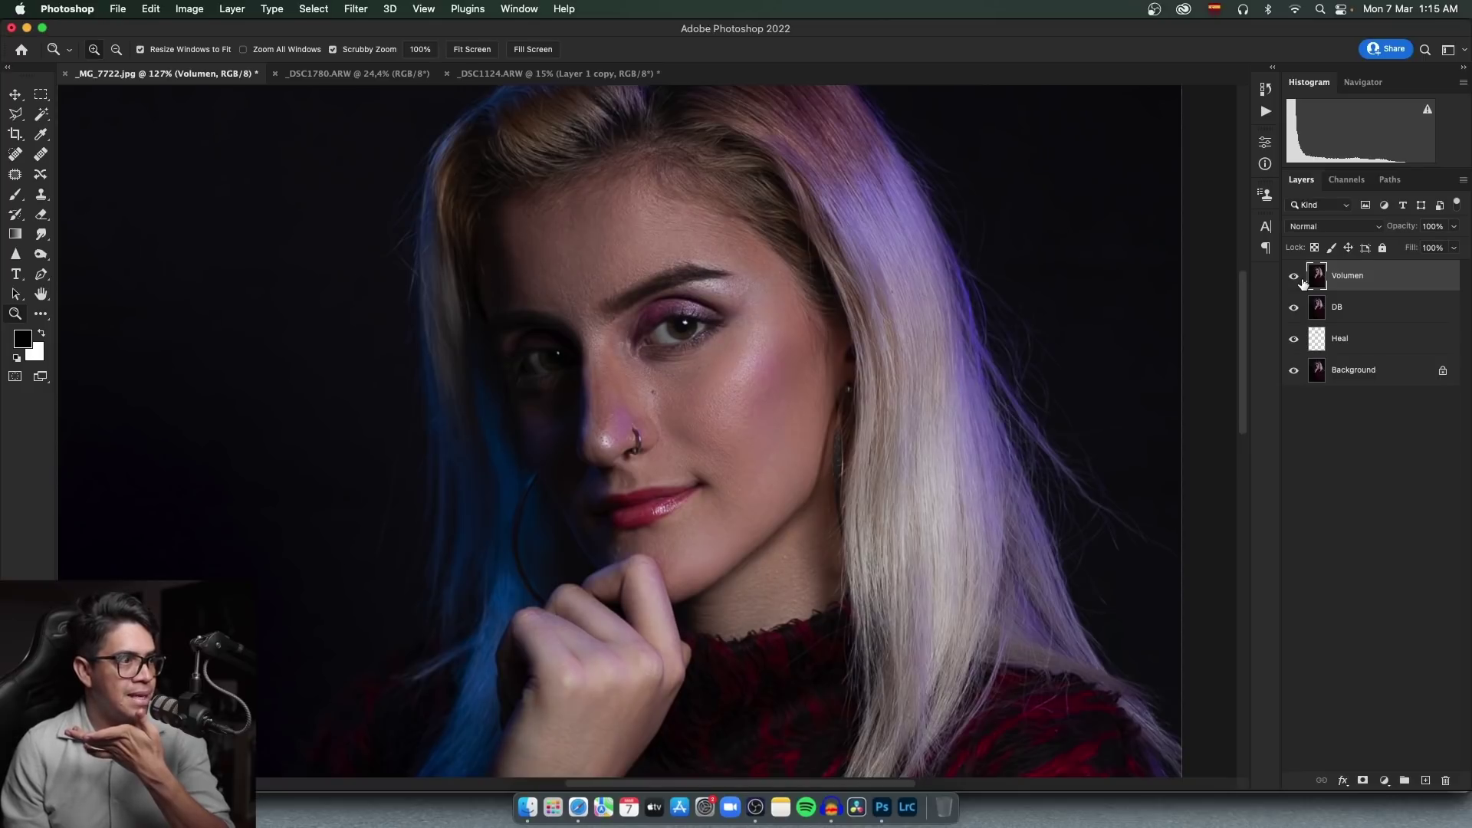
pyautogui.click(1301, 280)
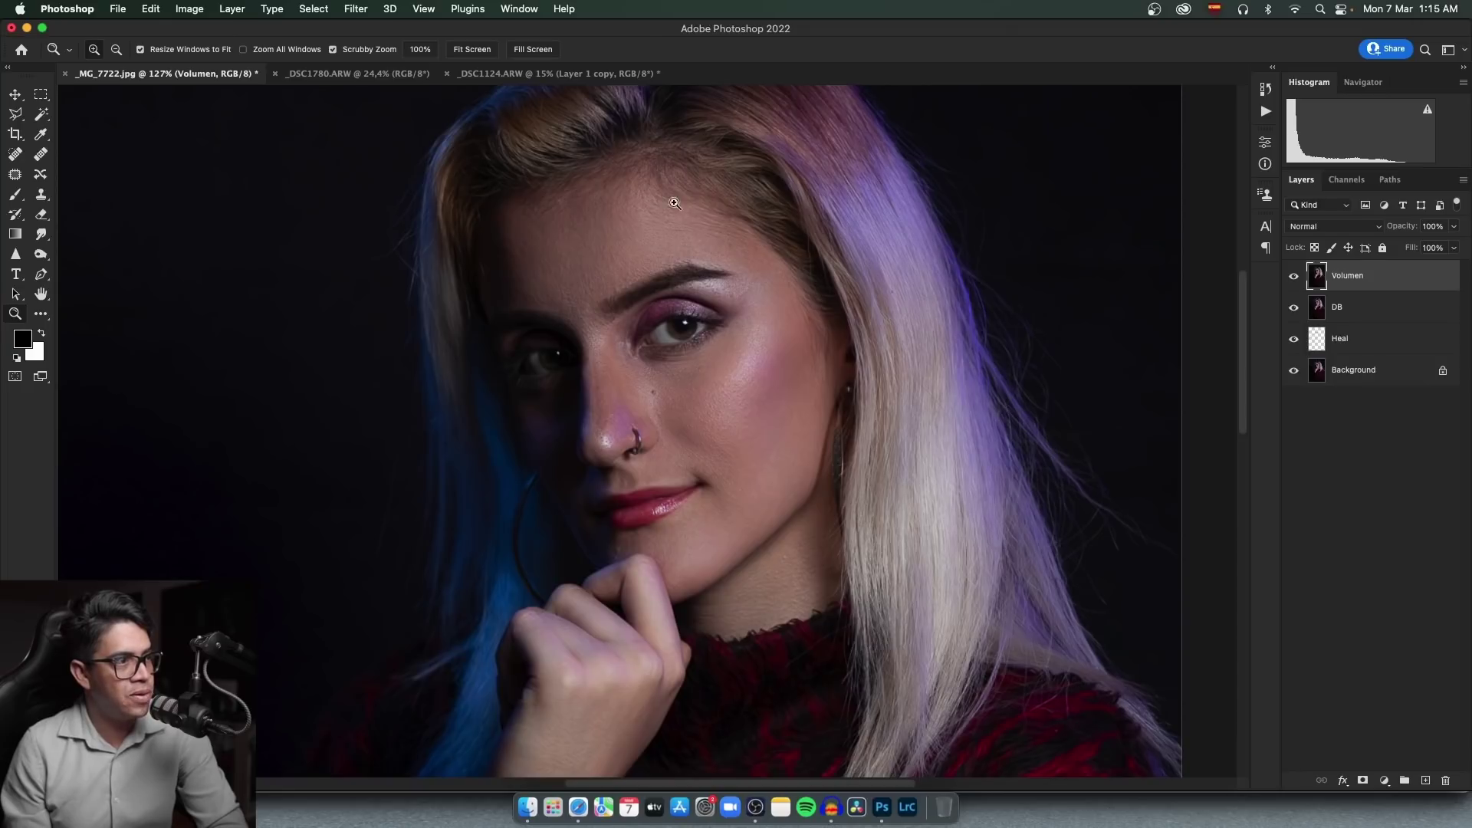
pyautogui.click(1295, 282)
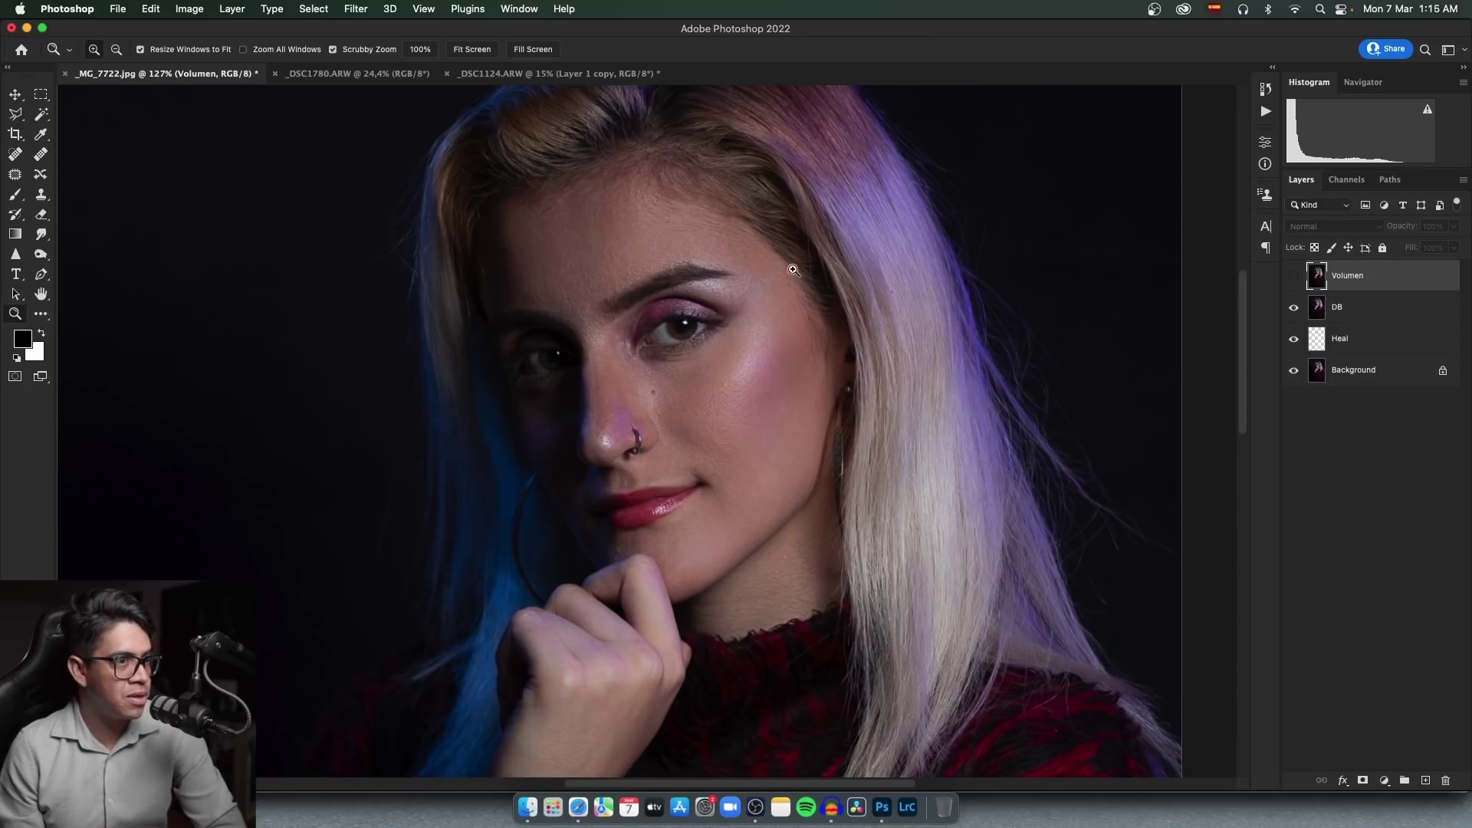
pyautogui.click(1293, 278)
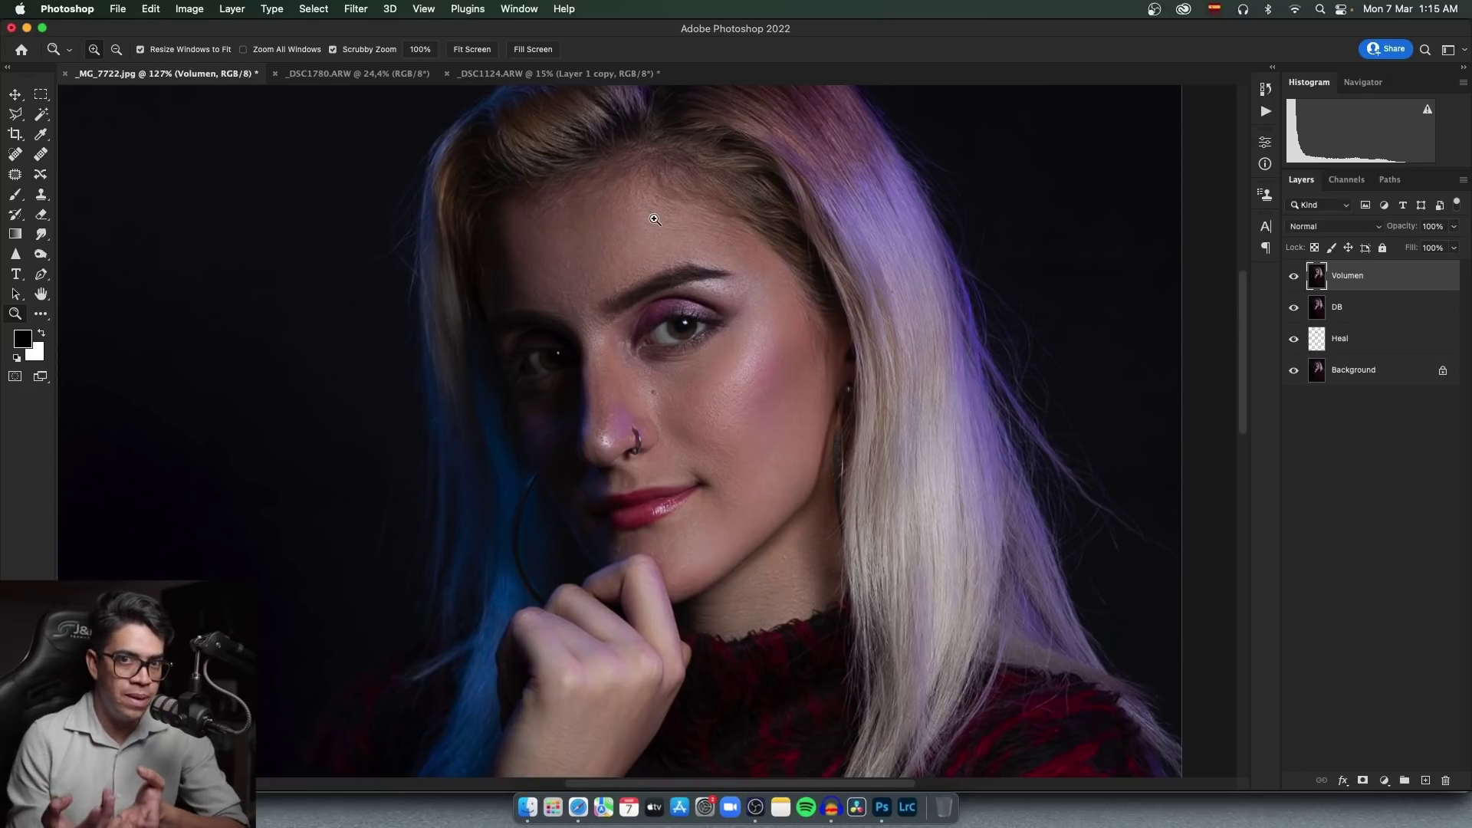
# Scroll around the face and recheck the Volumen layer's effect, leaving it visible.
pyautogui.scroll(2, 655, 219)
pyautogui.scroll(-4, 670, 421)
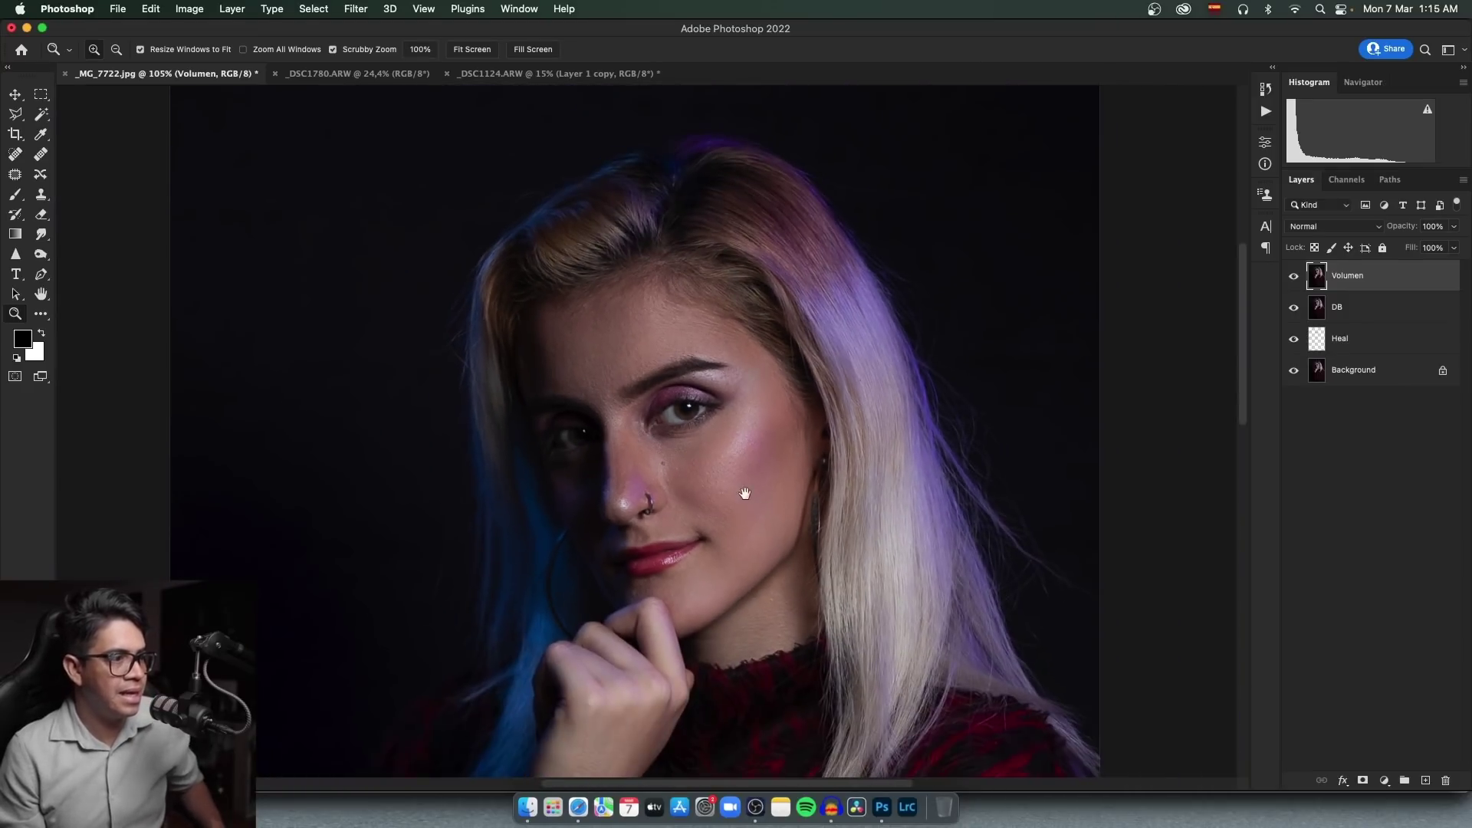
pyautogui.scroll(-2, 744, 461)
pyautogui.click(1294, 276)
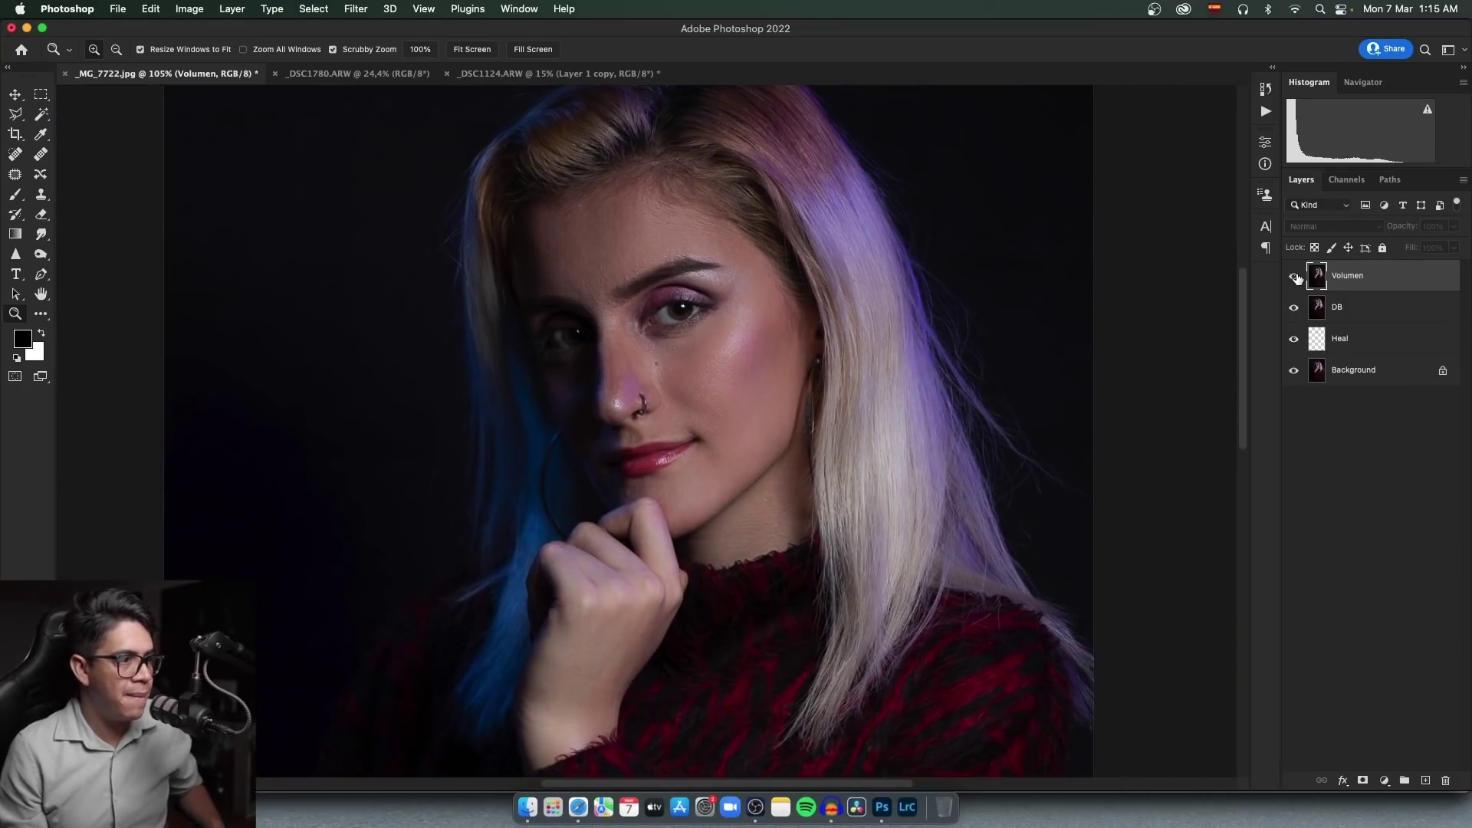
pyautogui.scroll(-3, 639, 414)
pyautogui.scroll(-3, 639, 414)
pyautogui.scroll(3, 638, 414)
pyautogui.scroll(-1, 780, 440)
pyautogui.click(1294, 278)
pyautogui.click(1294, 278)
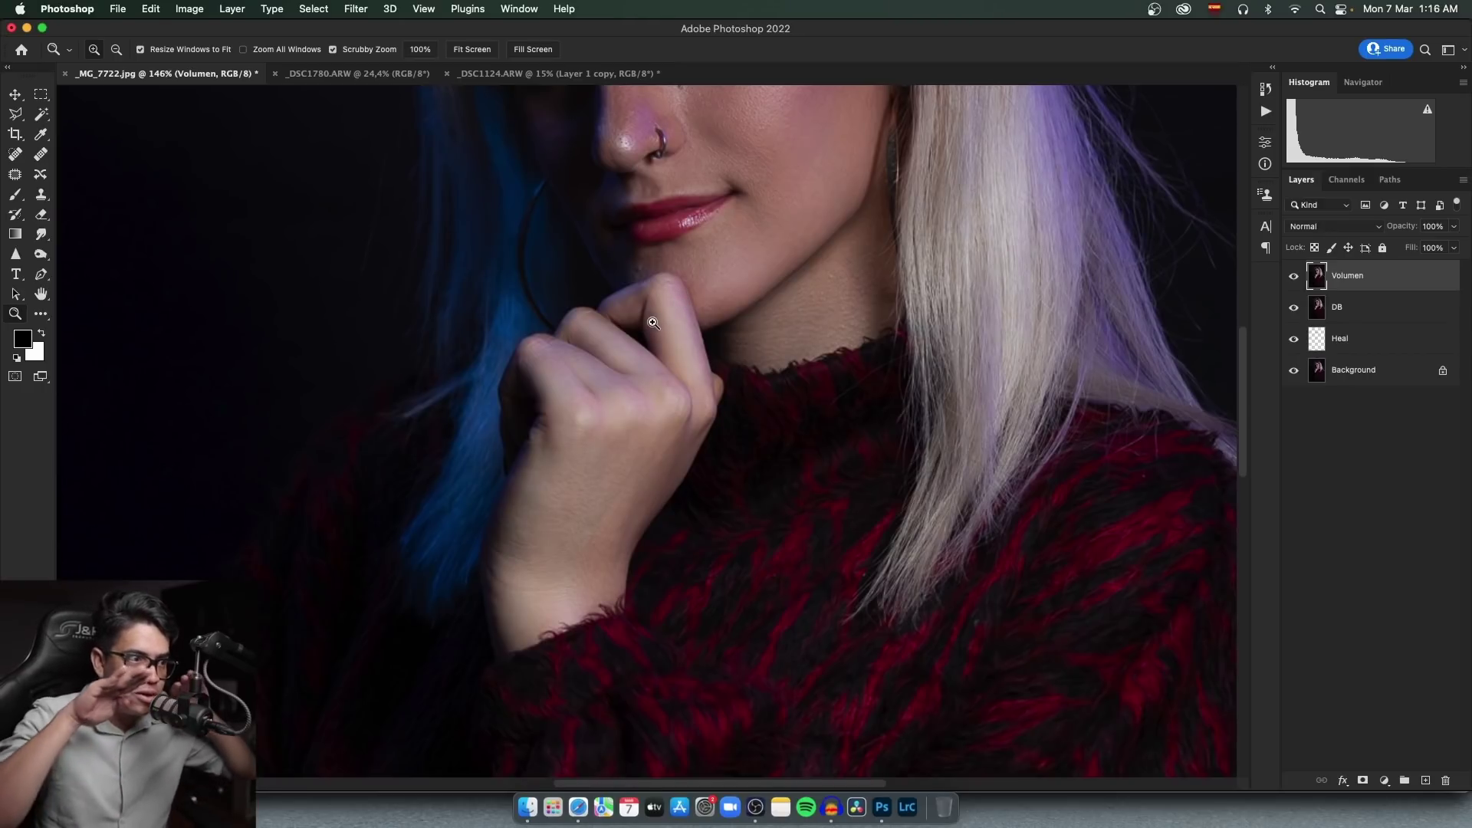
pyautogui.click(1293, 278)
# Fit the whole portrait on screen and select the Volumen, DB and Heal layers.
pyautogui.rightClick(881, 345)
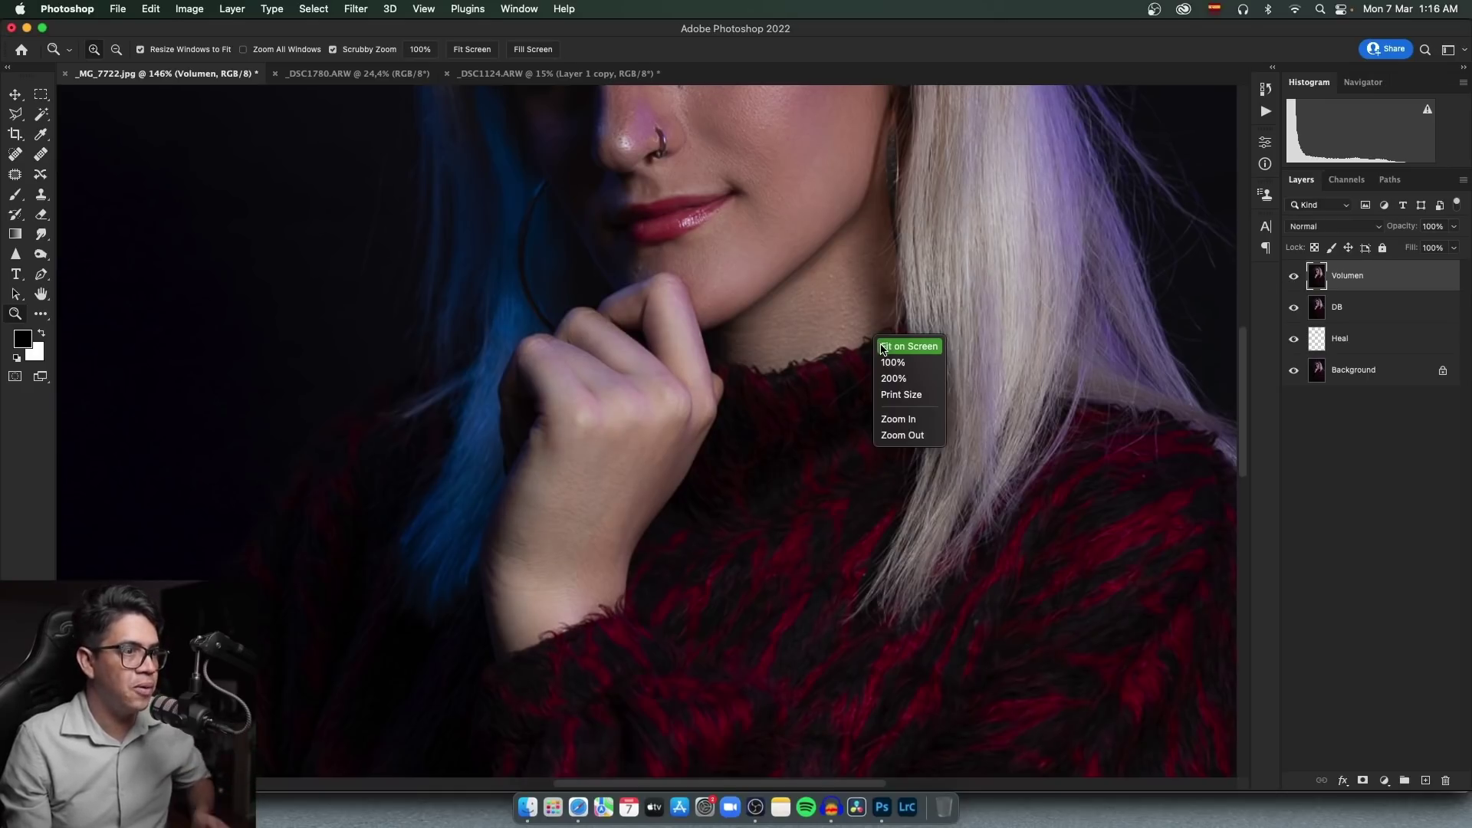
pyautogui.click(881, 347)
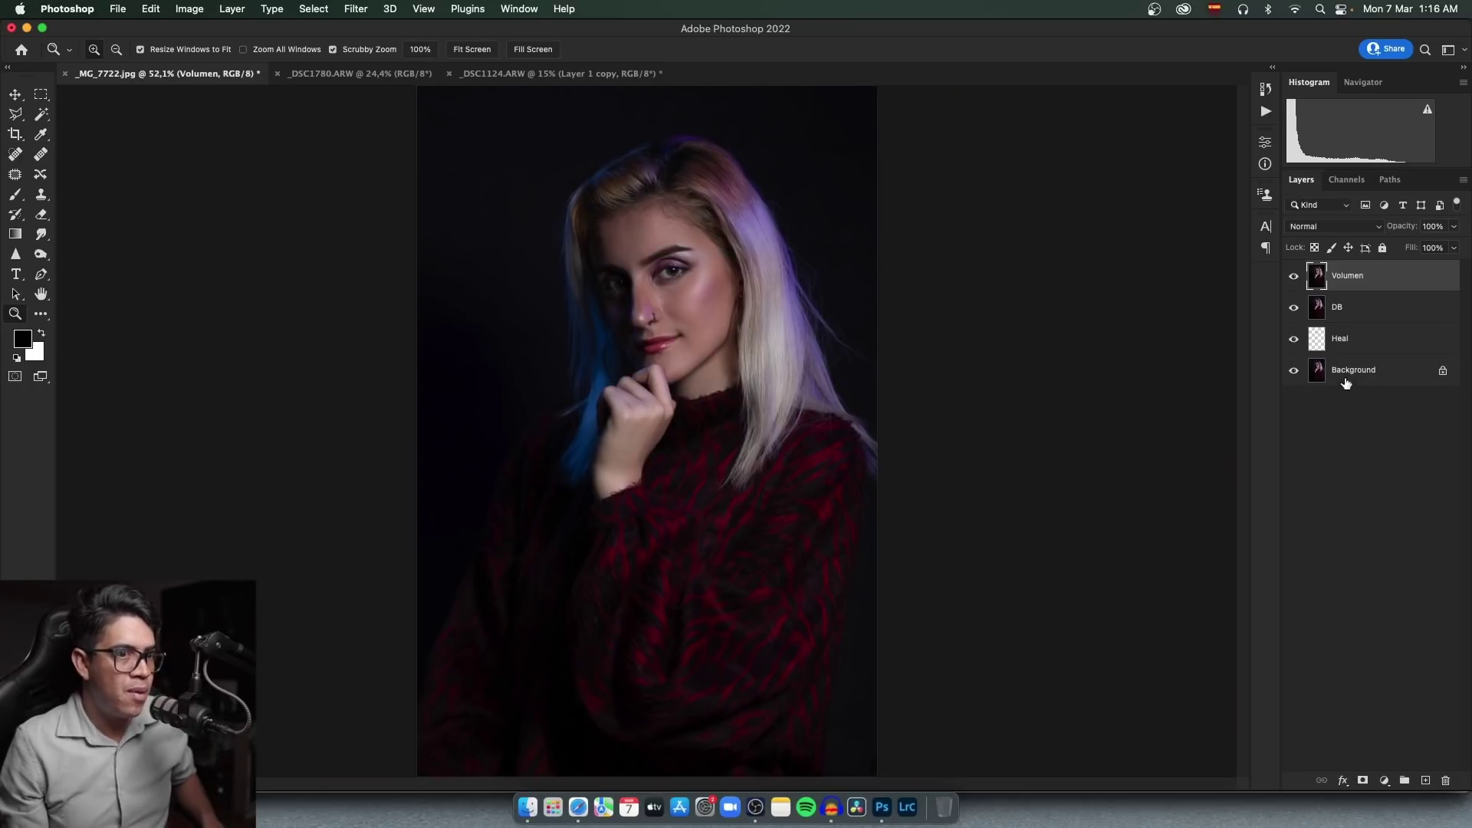
pyautogui.keyDown('shift'); pyautogui.click(1381, 339); pyautogui.keyUp('shift')
# Group the Volumen, DB and Heal layers into Group 1 and zoom in on the face.
pyautogui.moveTo(1399, 340); pyautogui.dragTo(1405, 780)
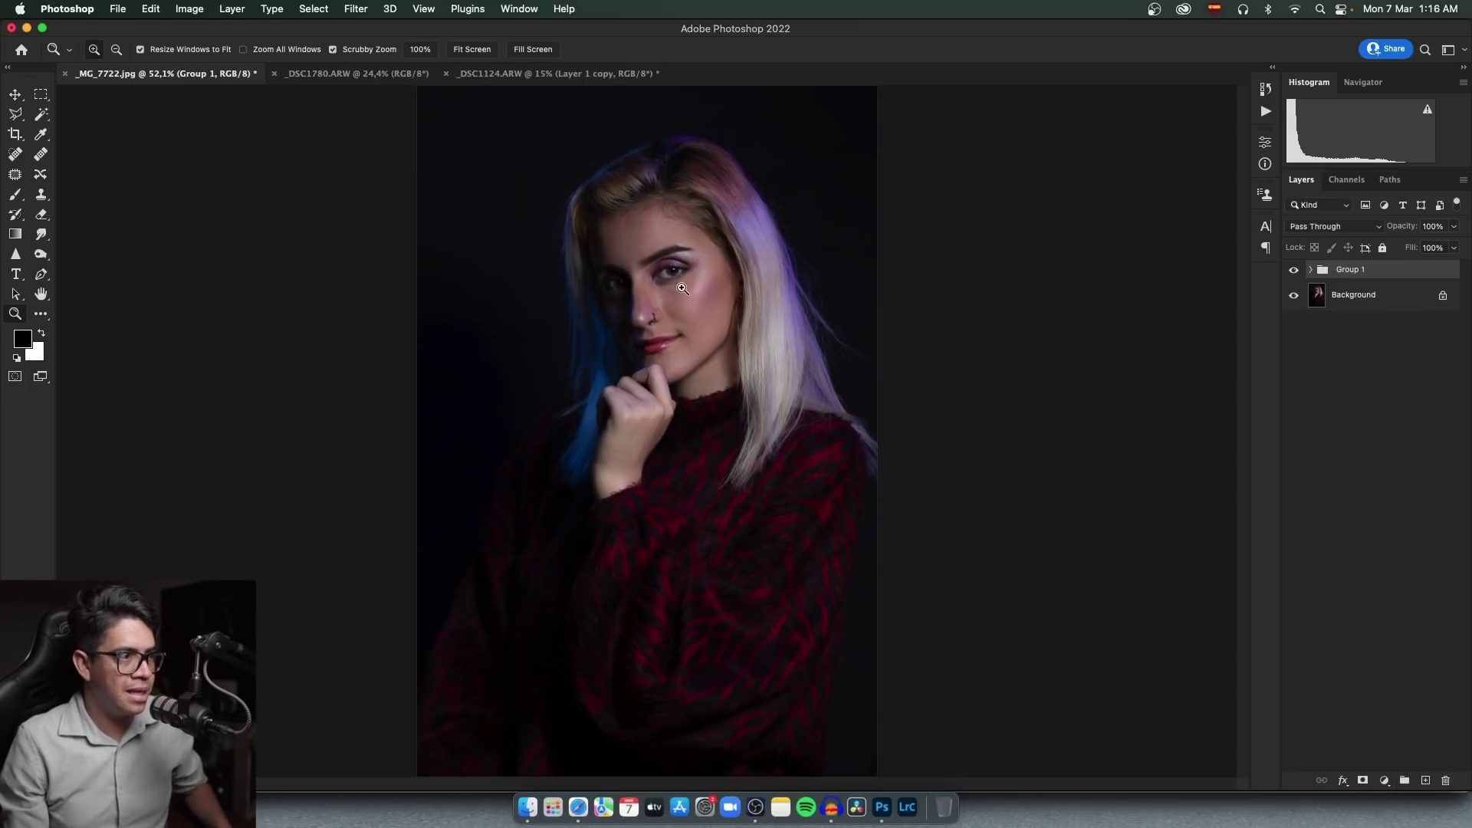
pyautogui.moveTo(683, 289)
pyautogui.mouseDown()
pyautogui.moveTo(759, 265)
pyautogui.moveTo(753, 357)
pyautogui.moveTo(762, 312)
pyautogui.mouseUp()
pyautogui.scroll(2, 743, 364)
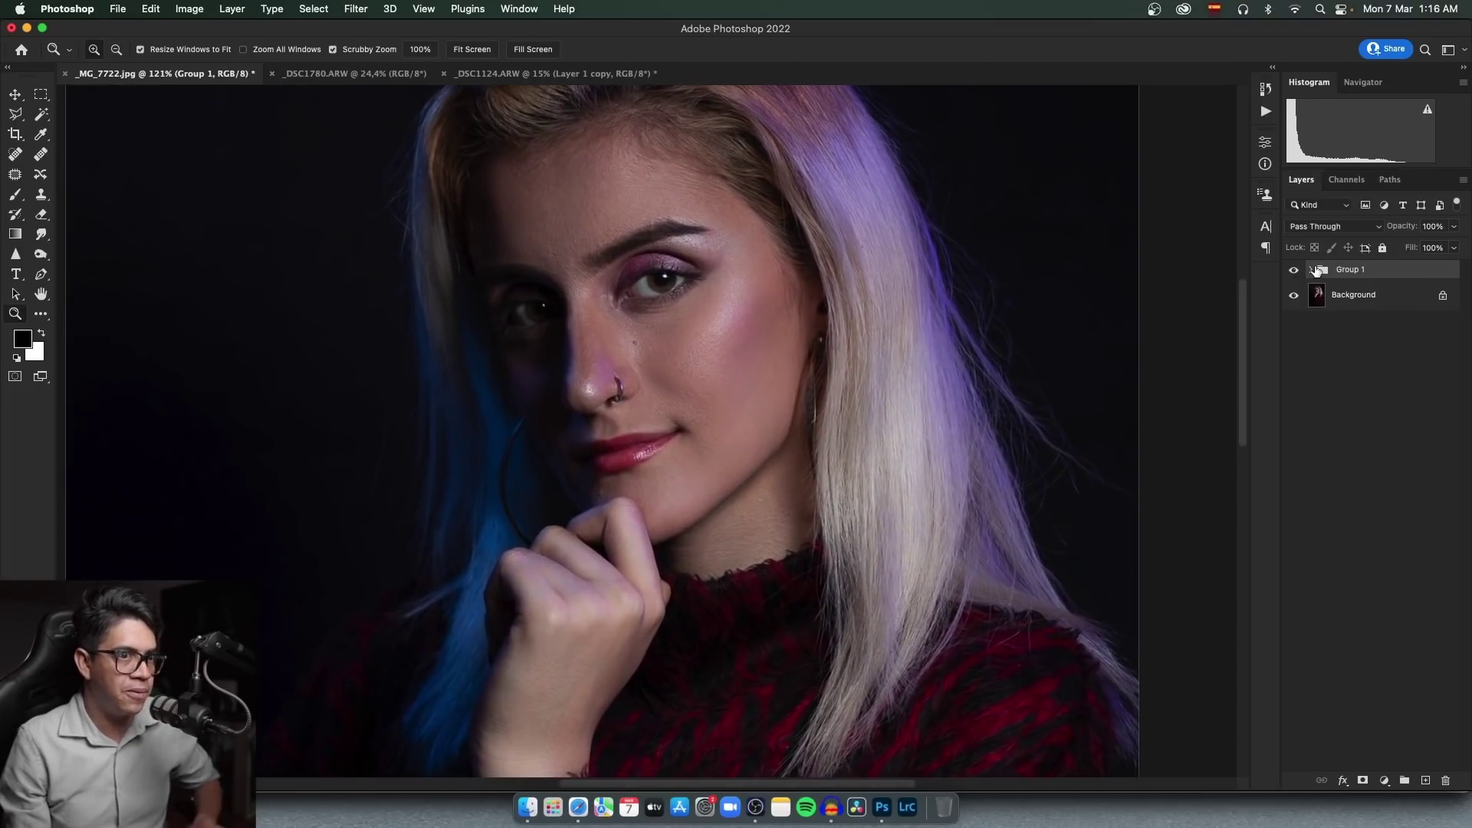
# Toggle Group 1's visibility to compare the retouched skin with the original.
pyautogui.click(1295, 271)
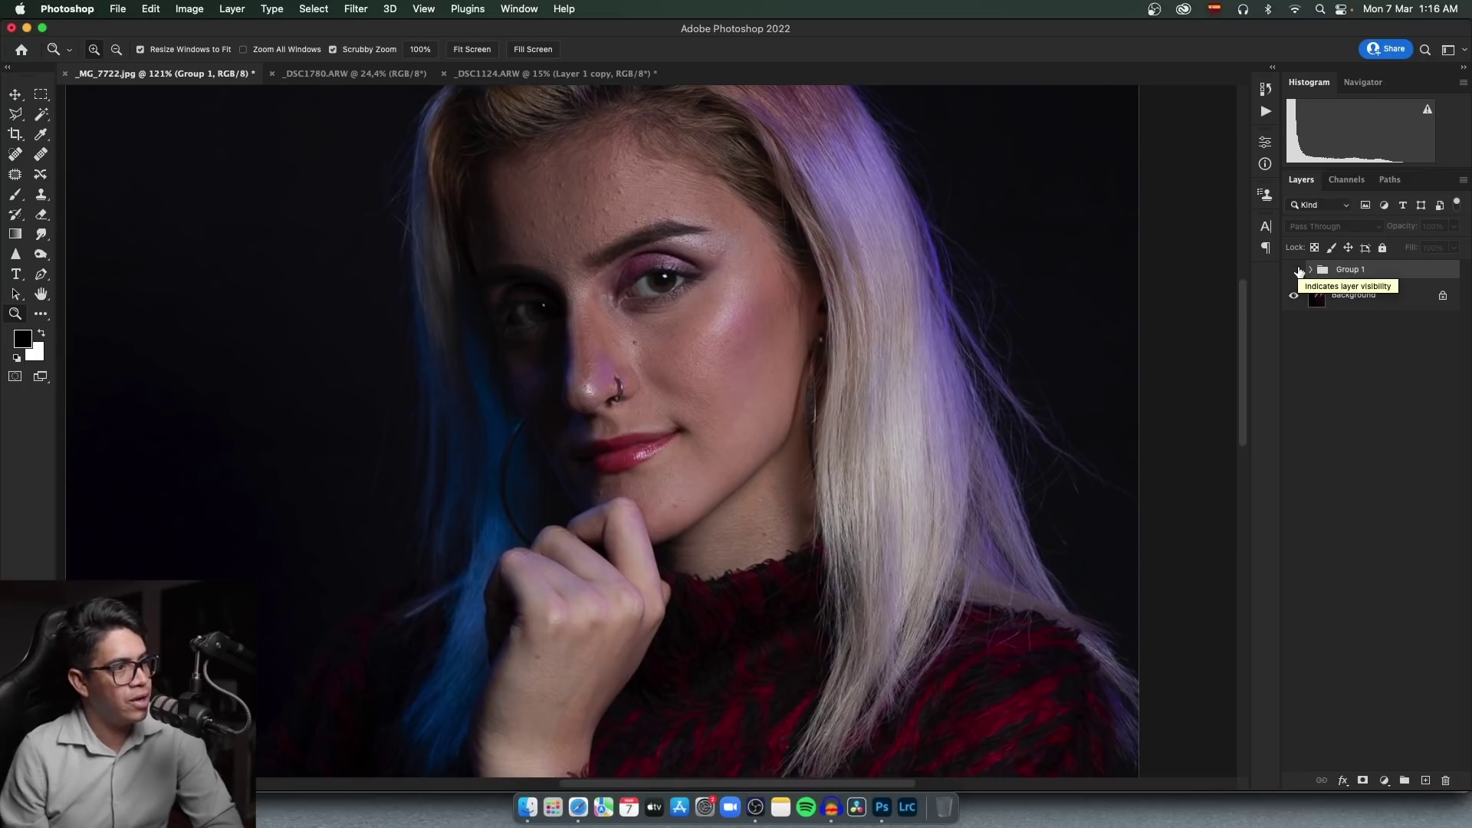
pyautogui.click(1295, 270)
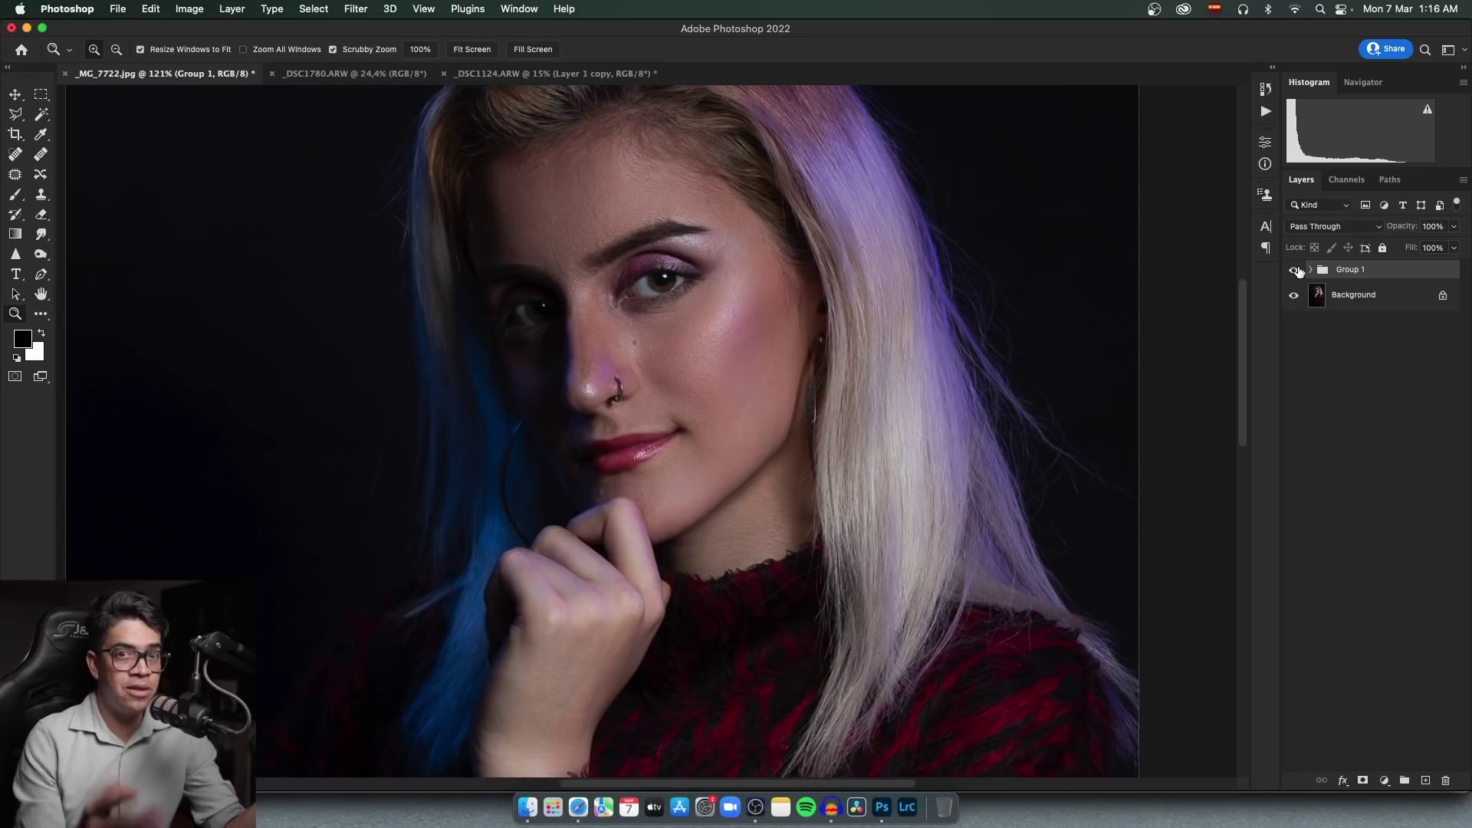
pyautogui.click(1296, 271)
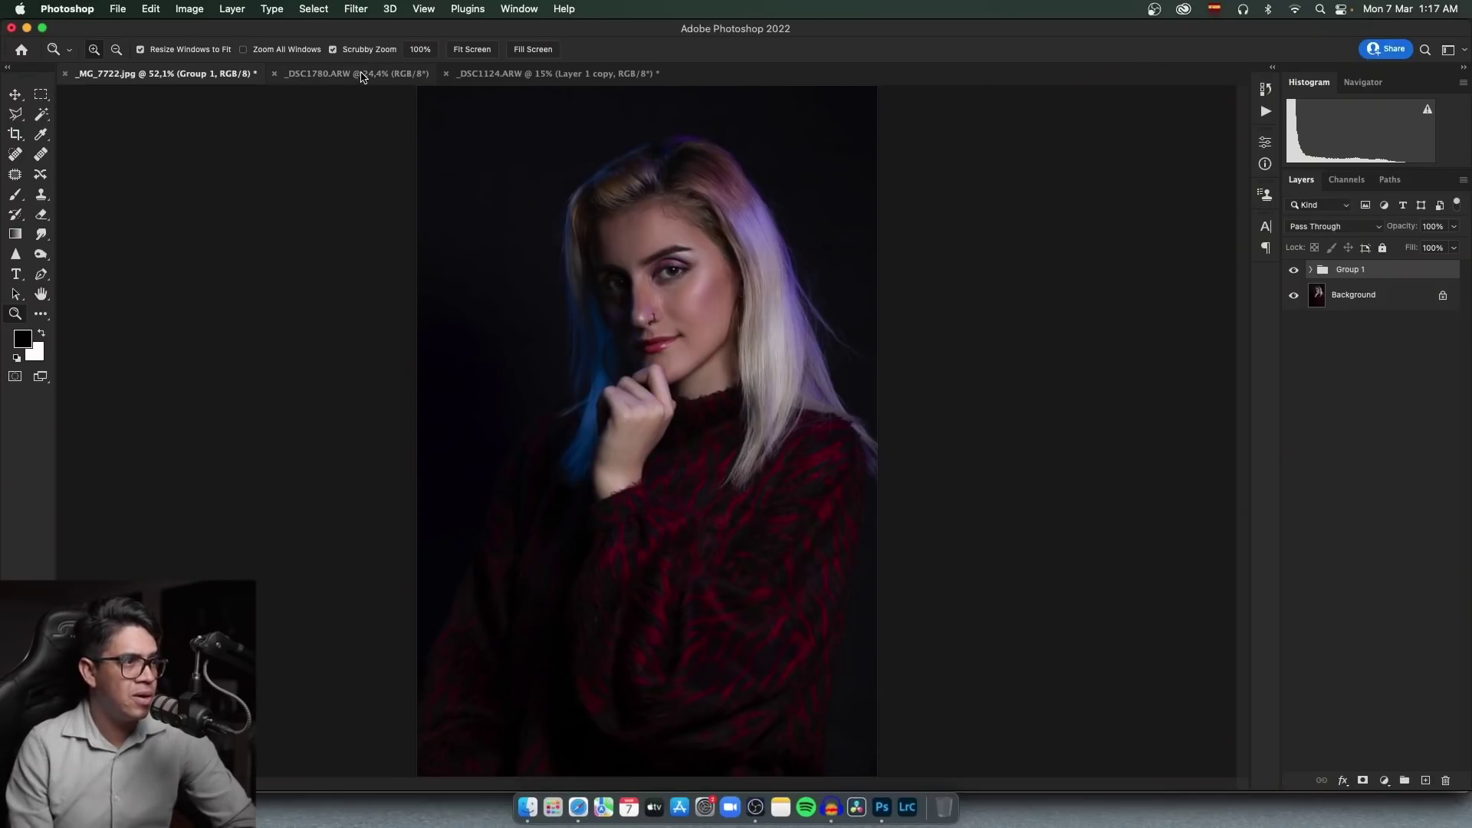
# Switch to the _DSC1780.ARW man-with-camera photo, zoom on his face, and duplicate Background into Layer 1.
pyautogui.hotkey('ctrl', 'Tab')
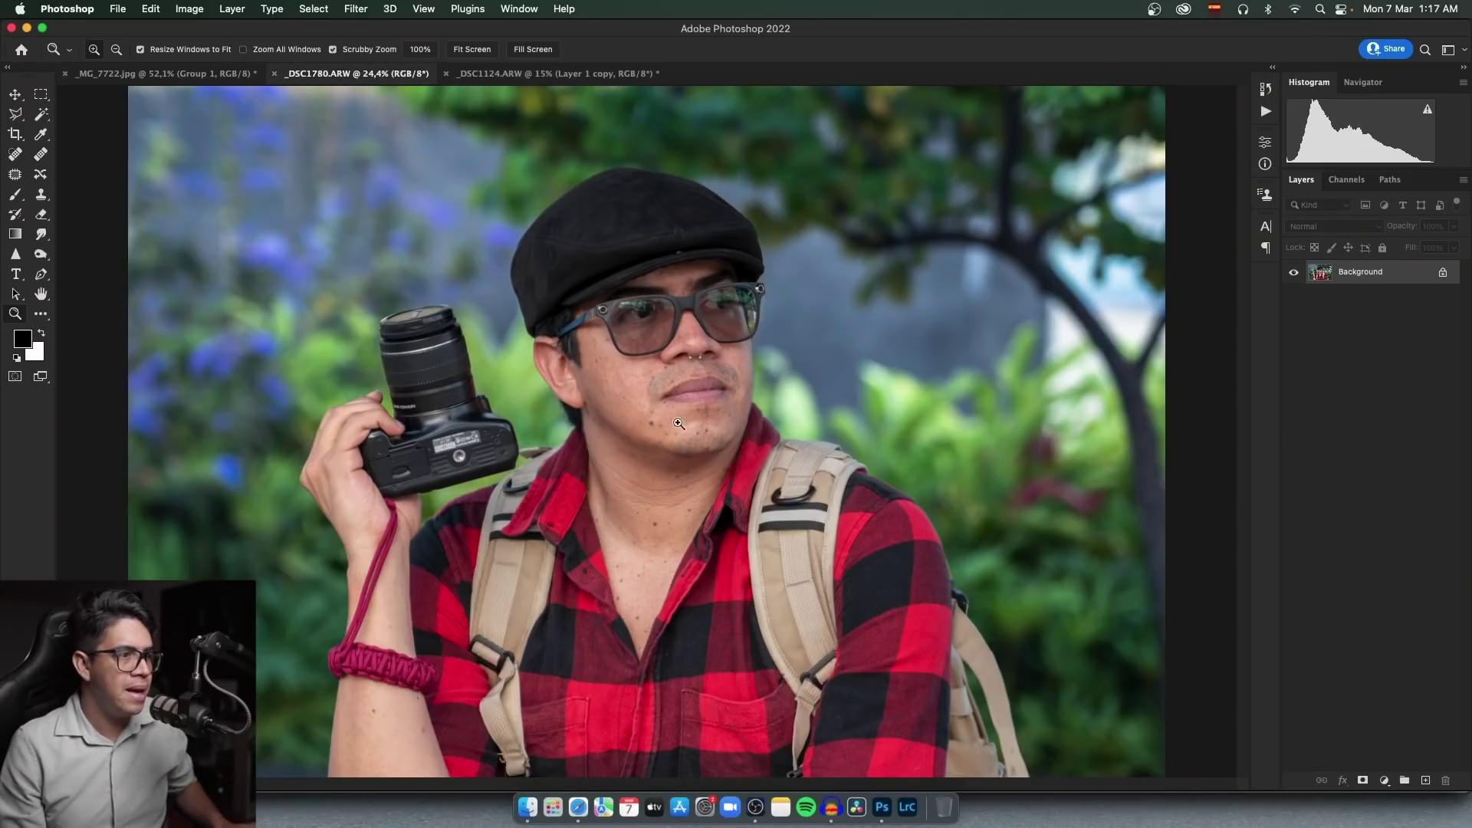
pyautogui.scroll(2, 664, 411)
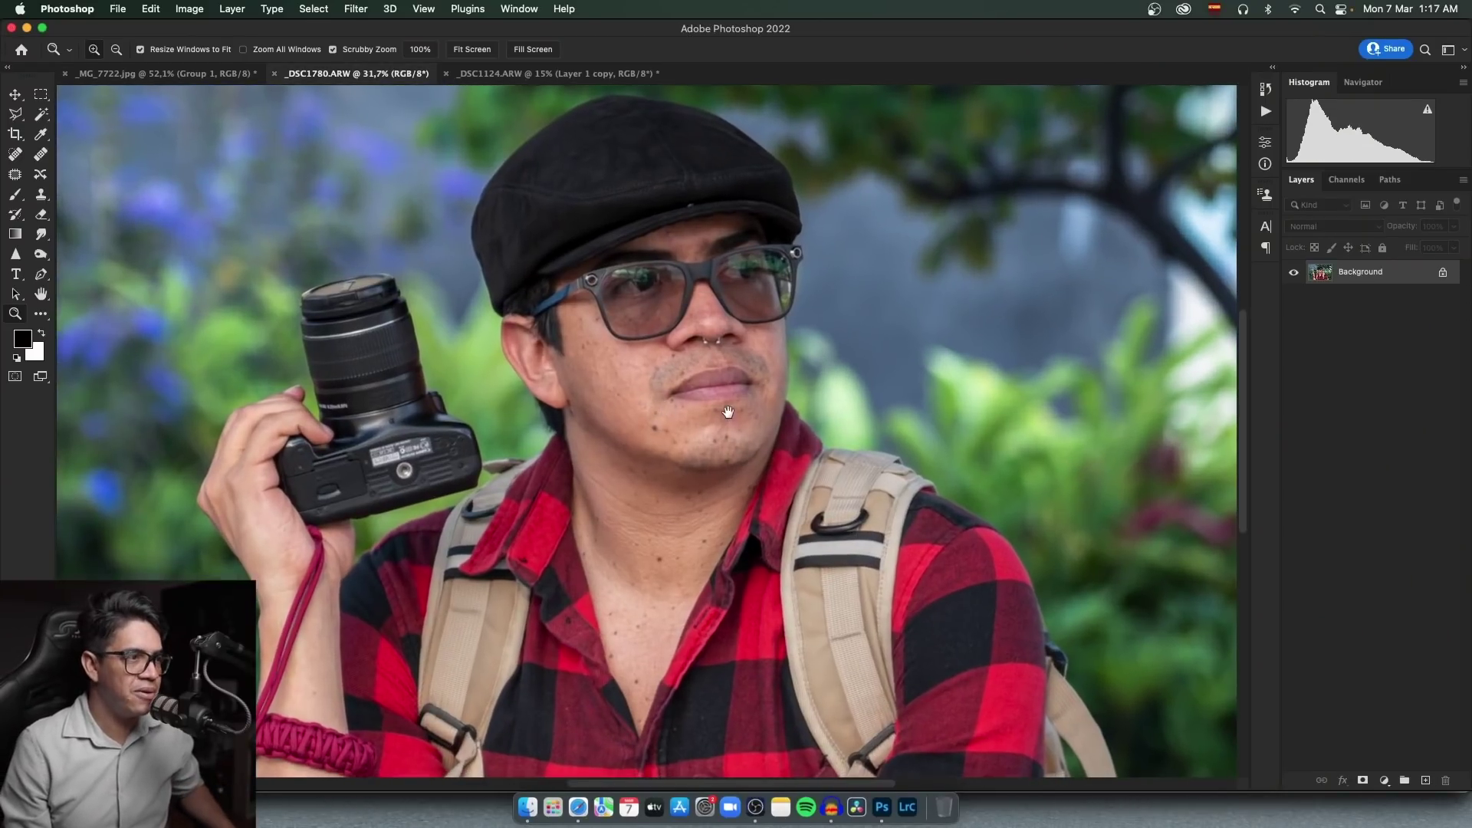
pyautogui.scroll(-1, 728, 396)
pyautogui.scroll(1, 651, 360)
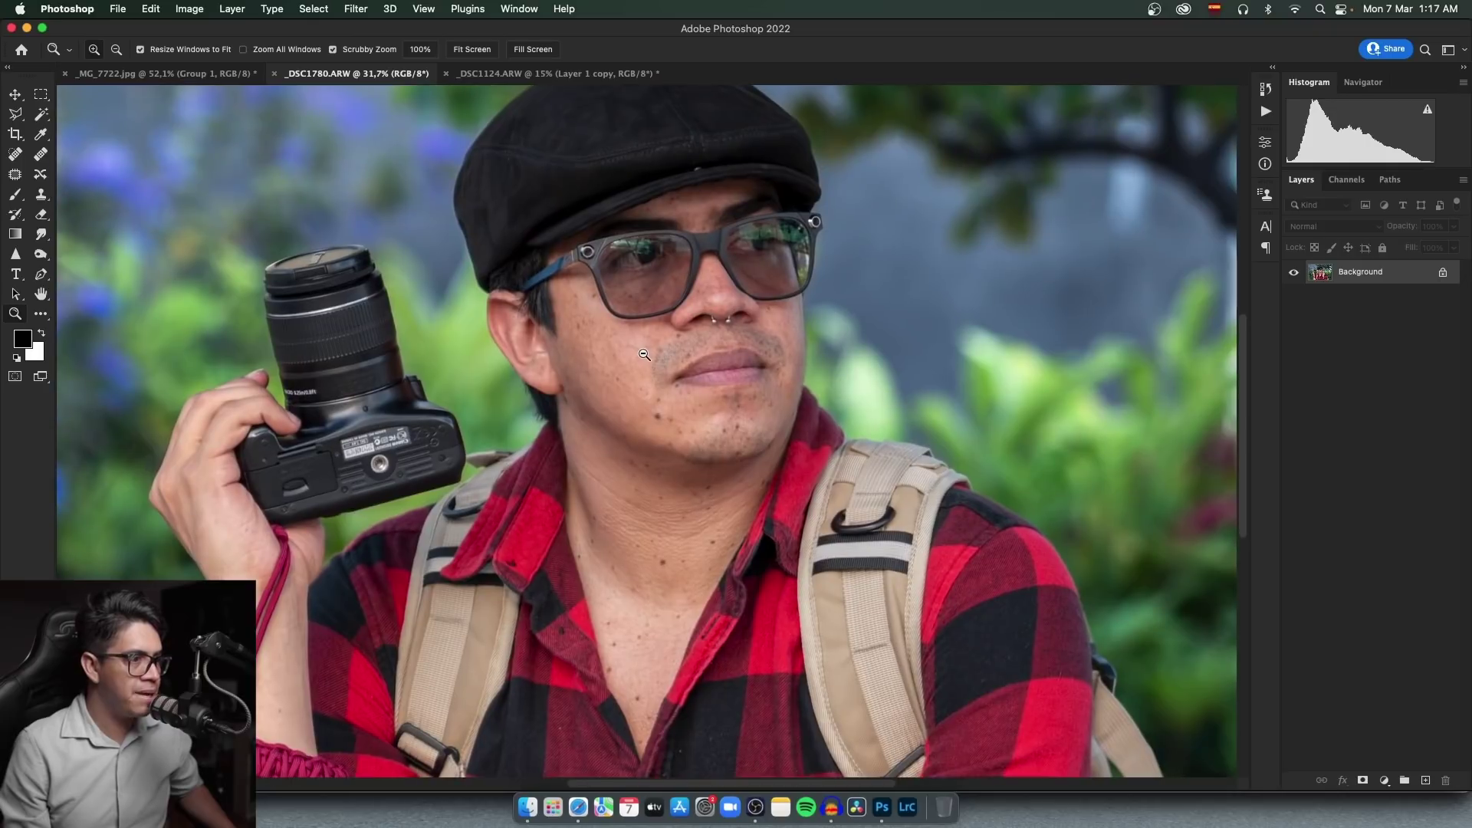
pyautogui.scroll(1, 713, 391)
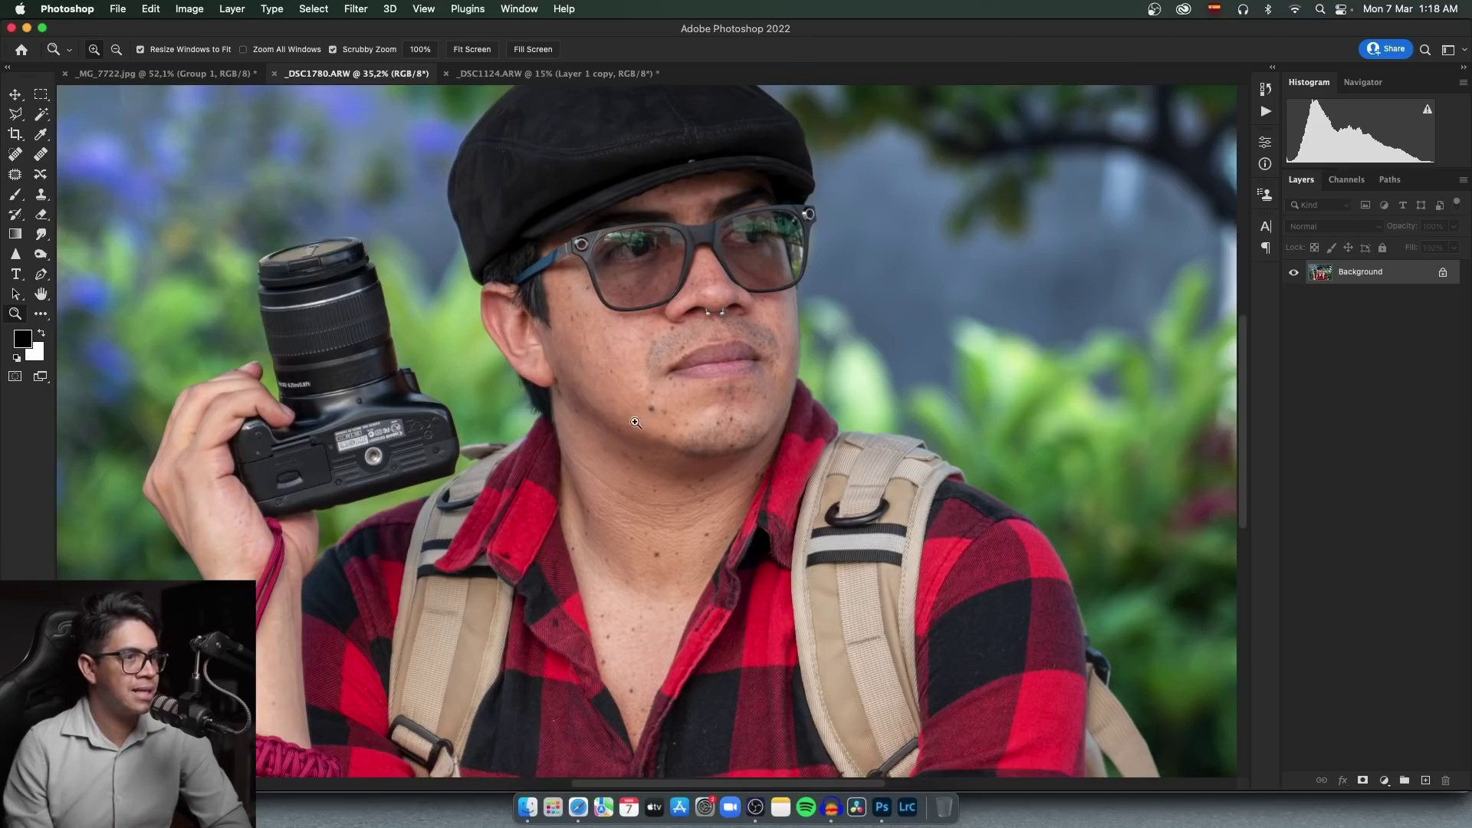
pyautogui.press('super+j')
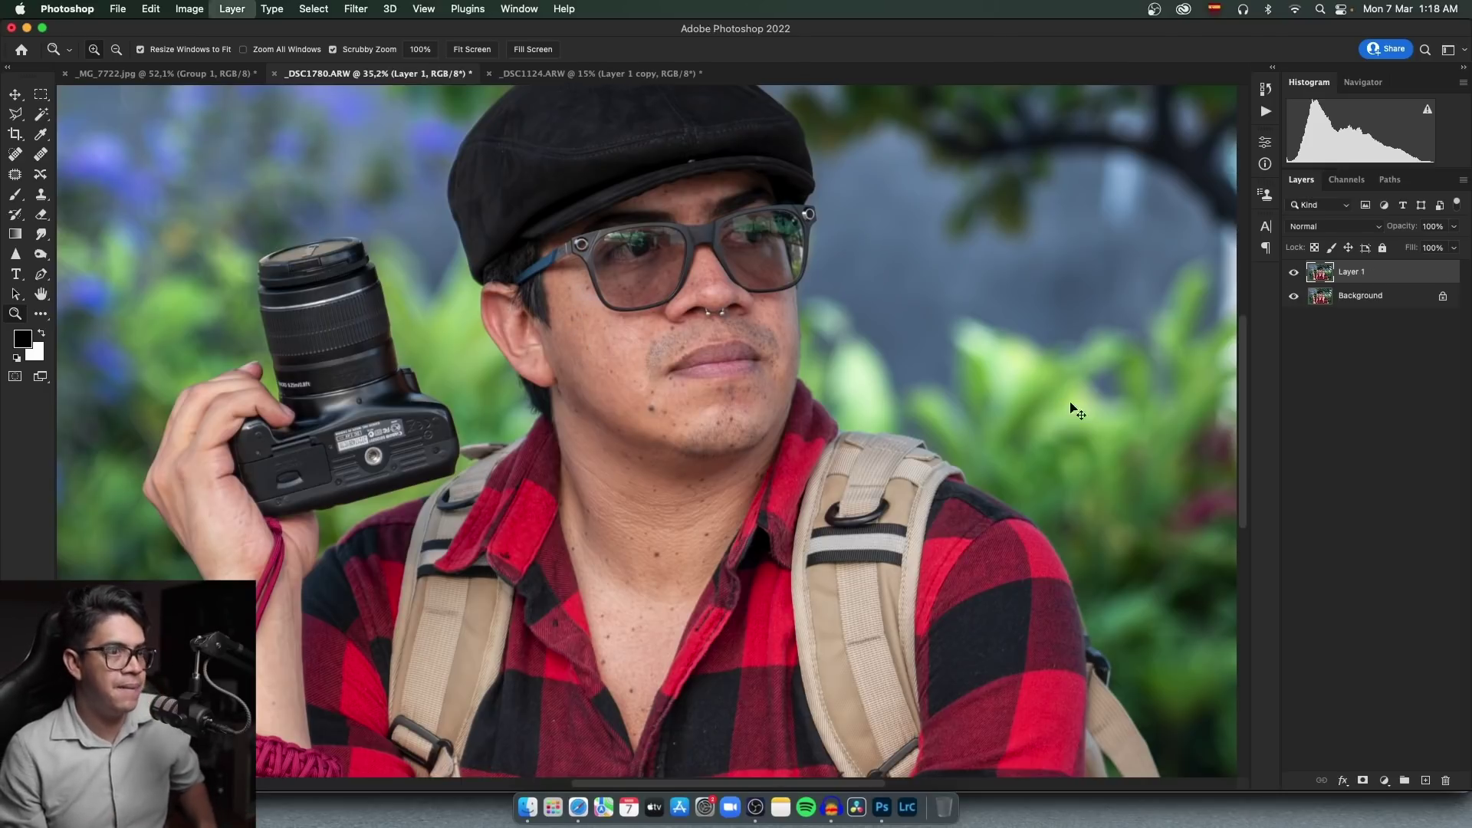
pyautogui.click(356, 8)
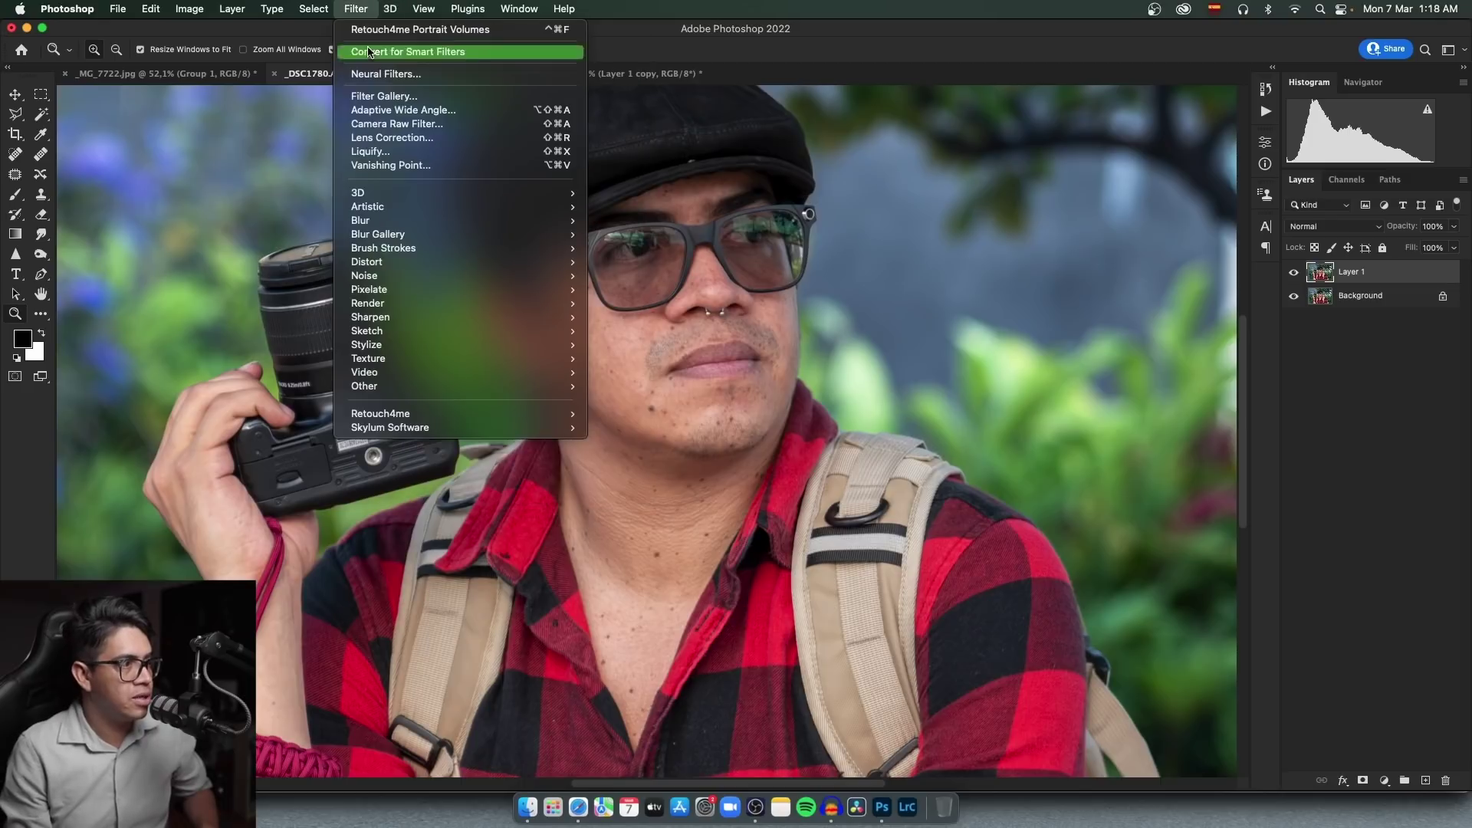
# Launch Retouch4me Heal and compare its healed preview of the man's face with the Original.
pyautogui.click(679, 443)
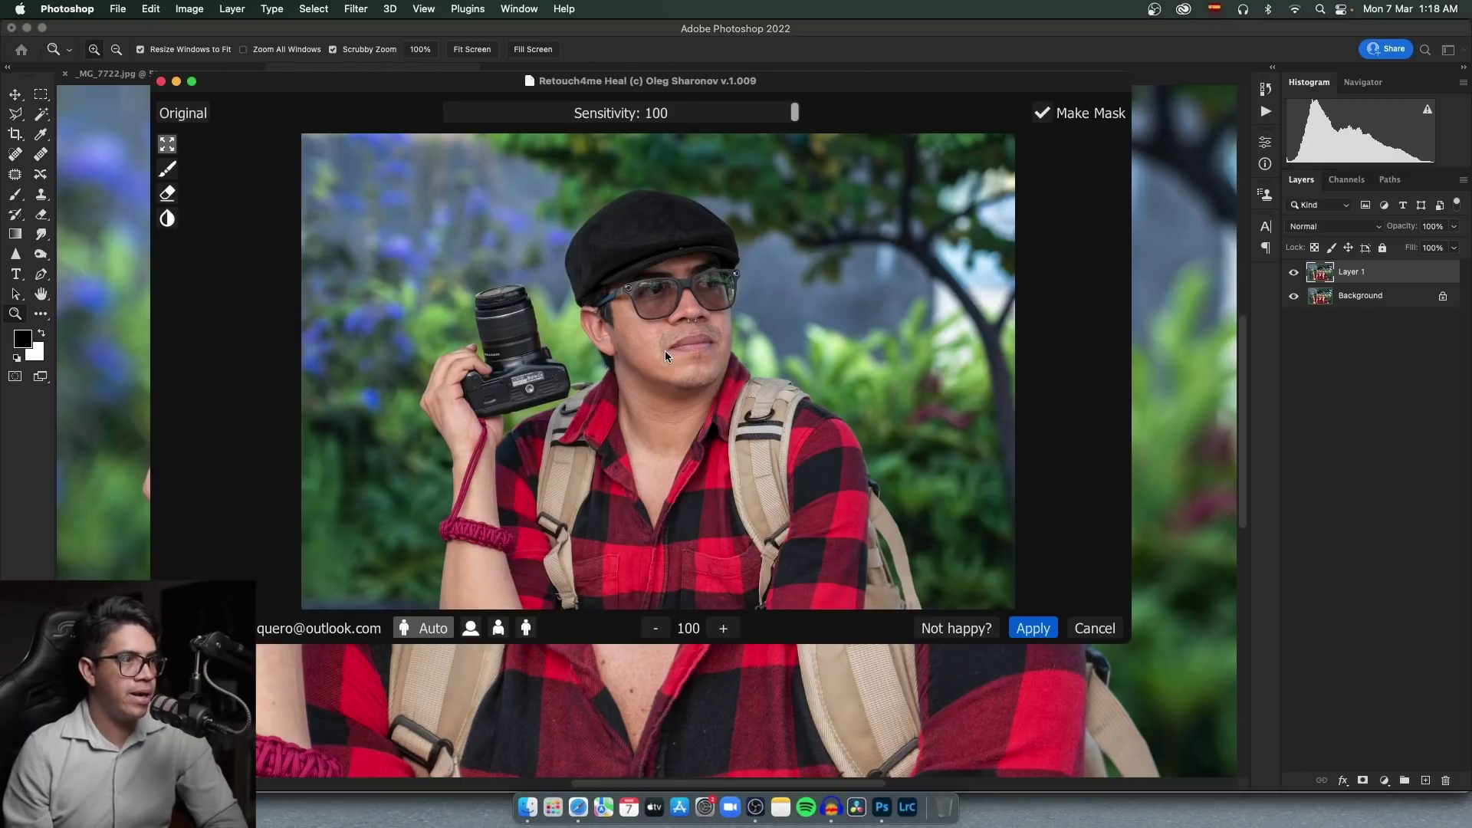
pyautogui.scroll(1, 665, 352)
pyautogui.scroll(1, 665, 351)
pyautogui.scroll(1, 665, 351)
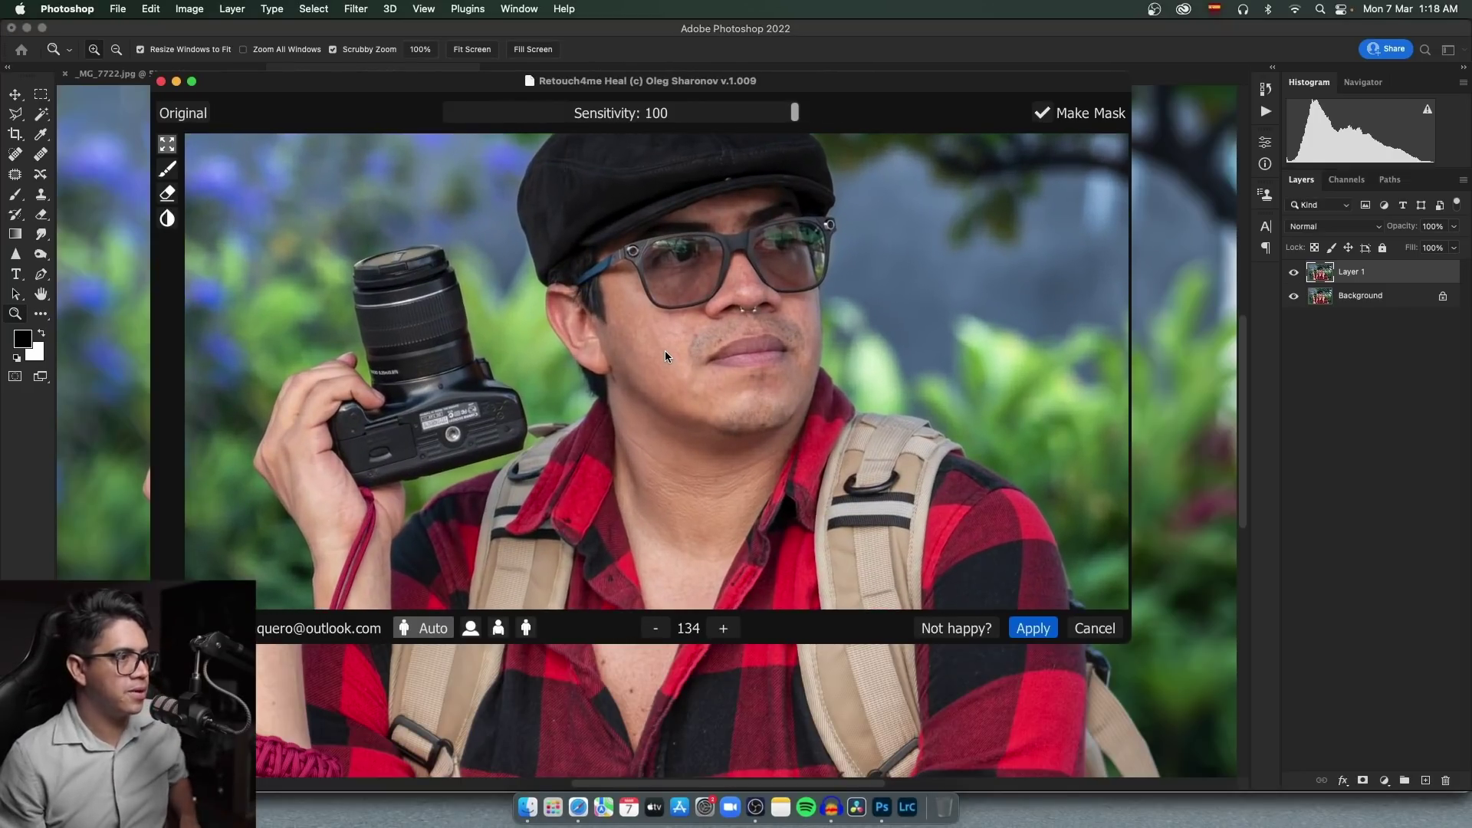
pyautogui.scroll(1, 664, 352)
pyautogui.hscroll(2, 768, 420)
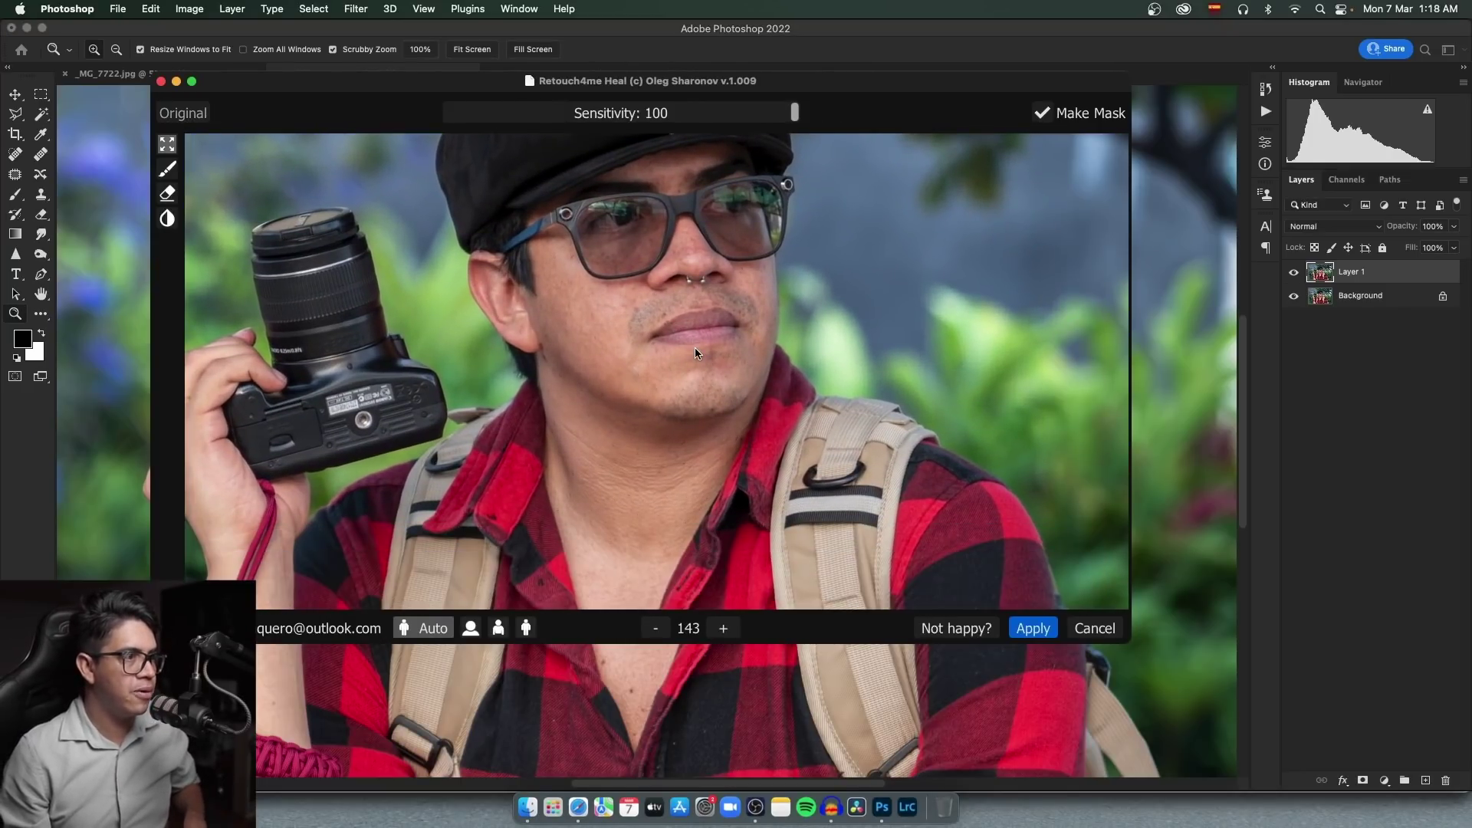
pyautogui.hscroll(-2, 737, 379)
pyautogui.scroll(-2, 704, 476)
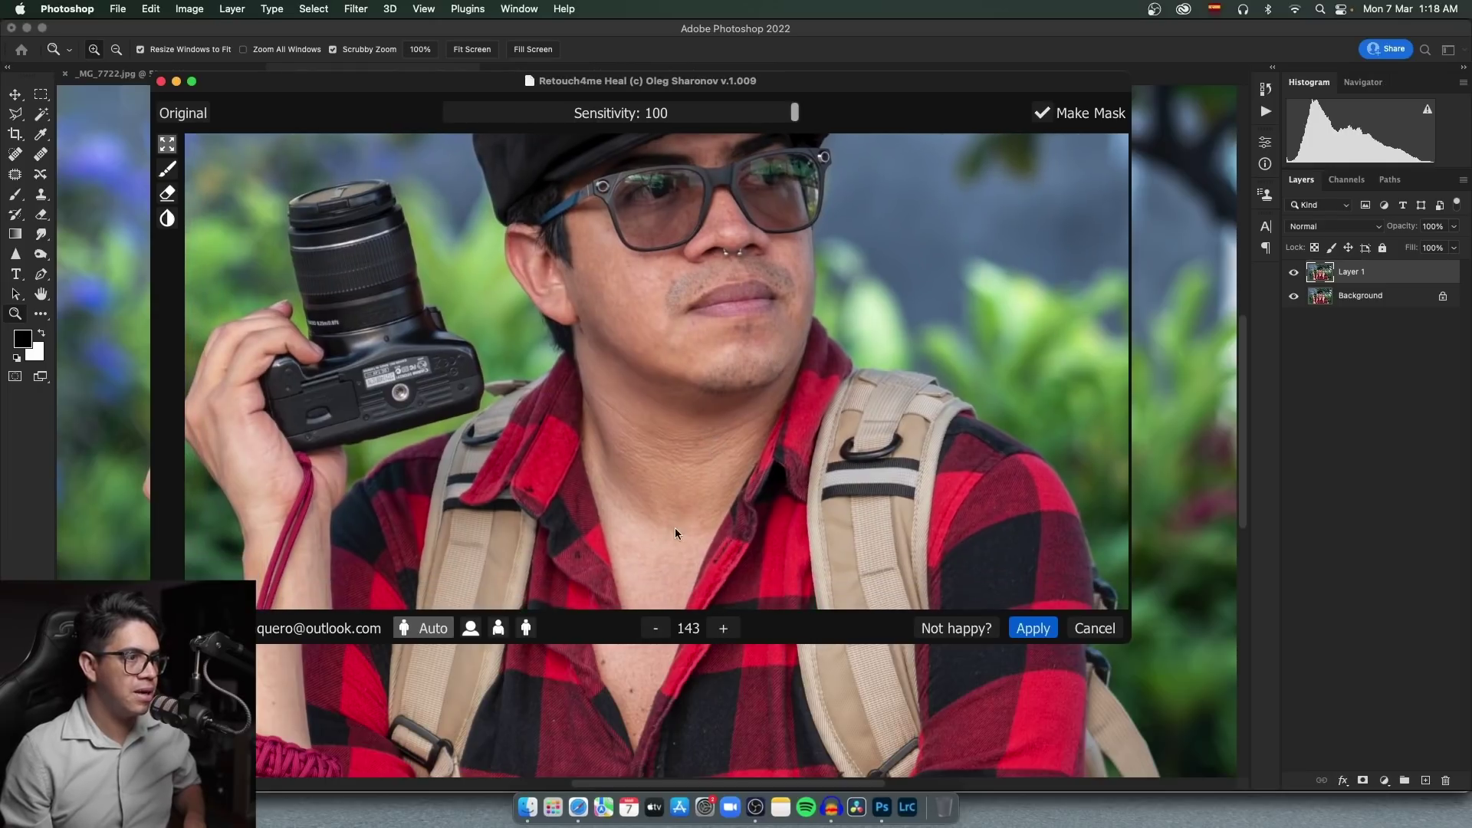
pyautogui.scroll(3, 738, 365)
pyautogui.scroll(-1, 764, 425)
pyautogui.click(189, 115)
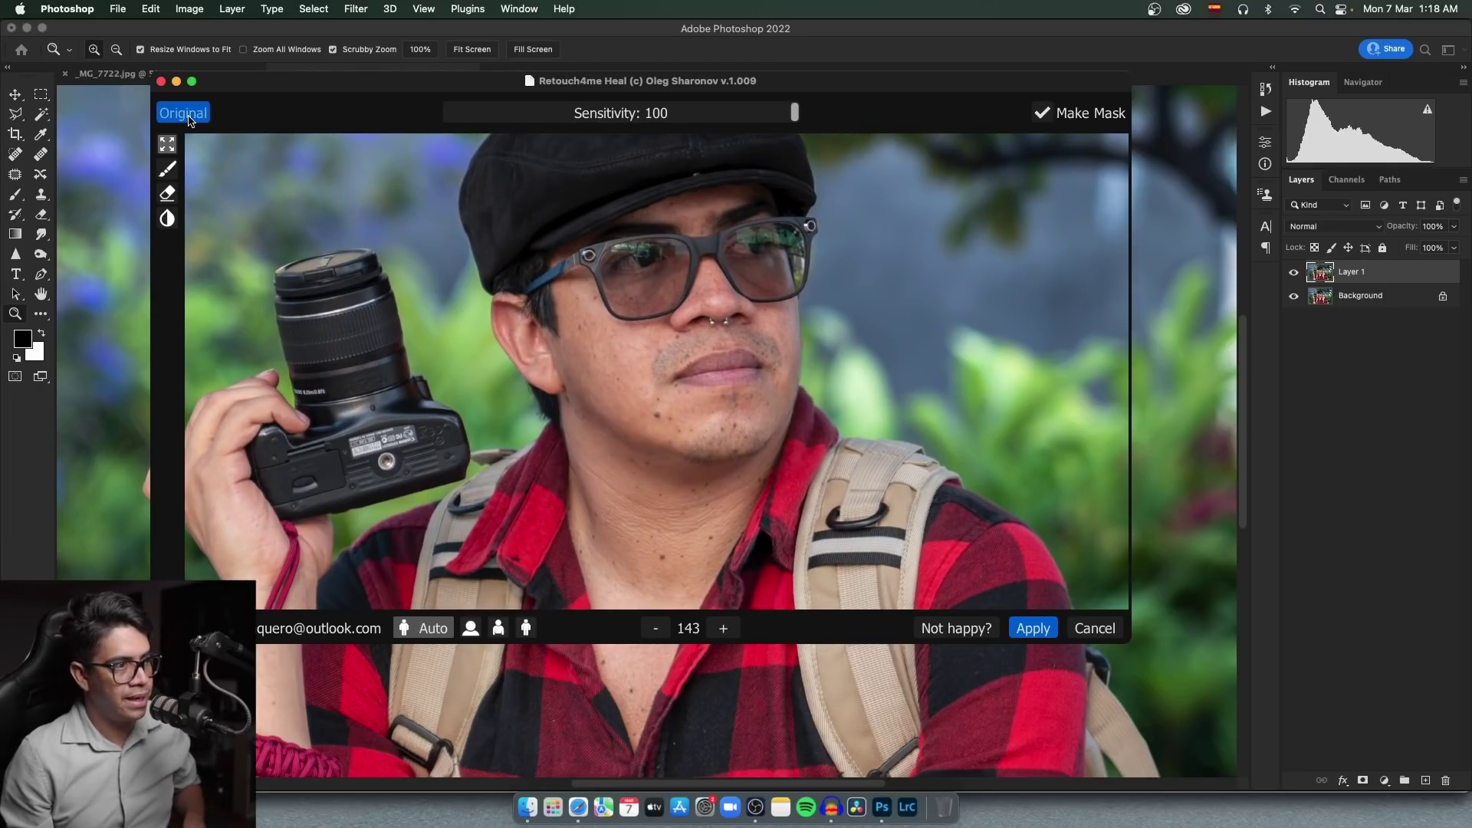
pyautogui.click(189, 115)
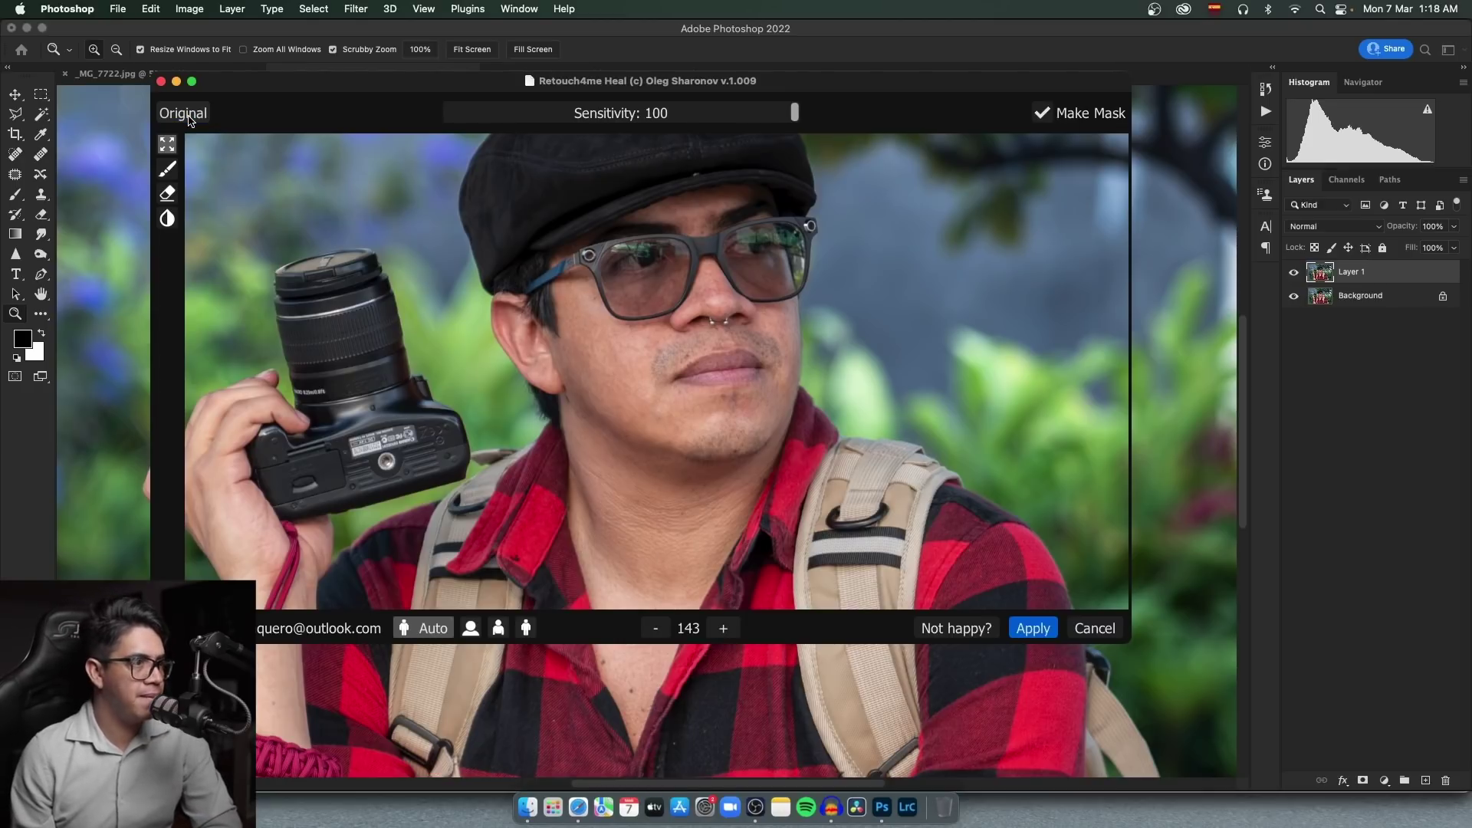
pyautogui.click(188, 115)
# Test lower Sensitivity values, then set Sensitivity back to 100.
pyautogui.click(796, 113)
pyautogui.moveTo(795, 113); pyautogui.dragTo(625, 115)
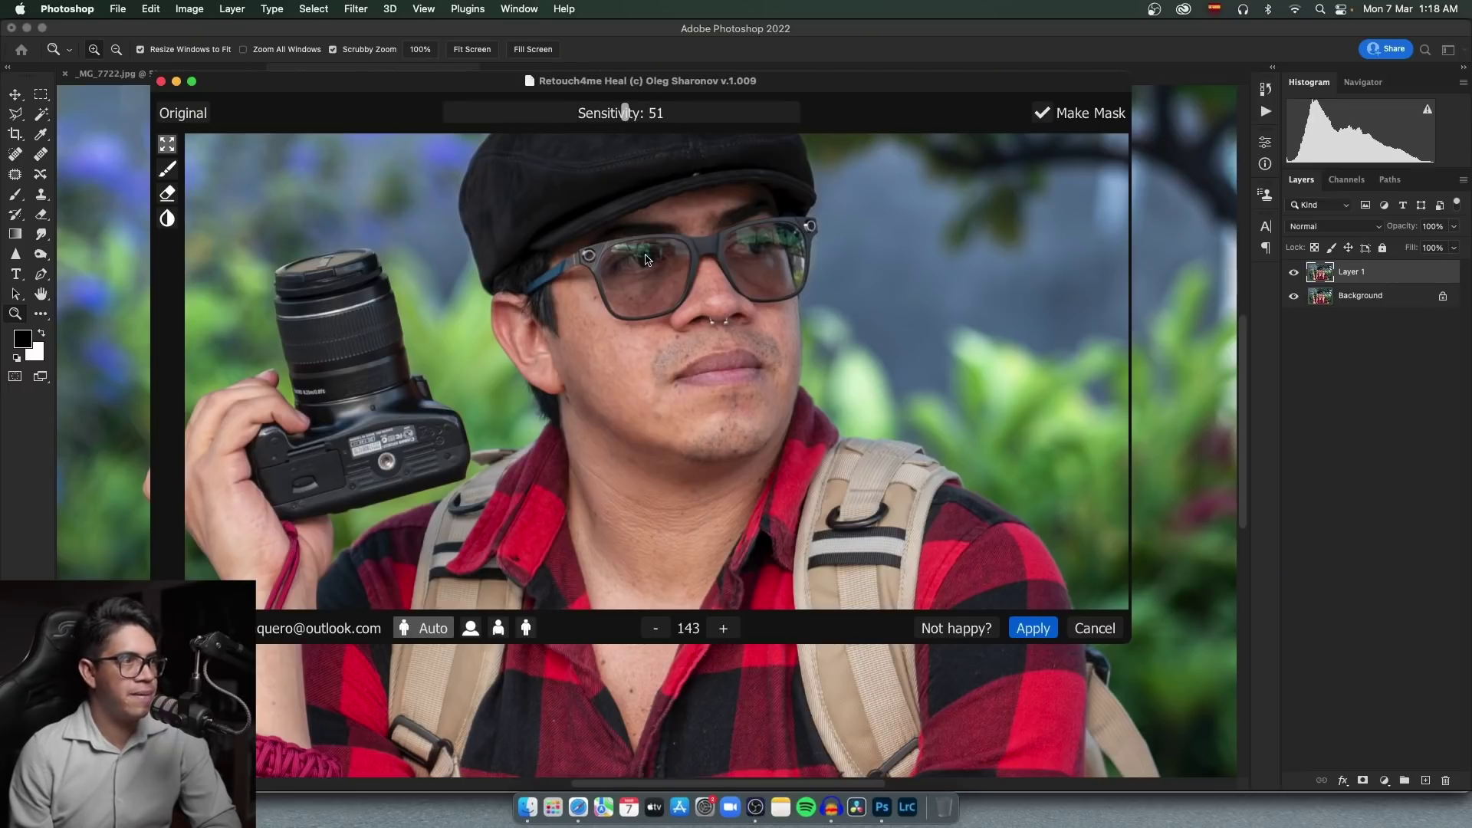
pyautogui.moveTo(625, 113); pyautogui.dragTo(513, 113)
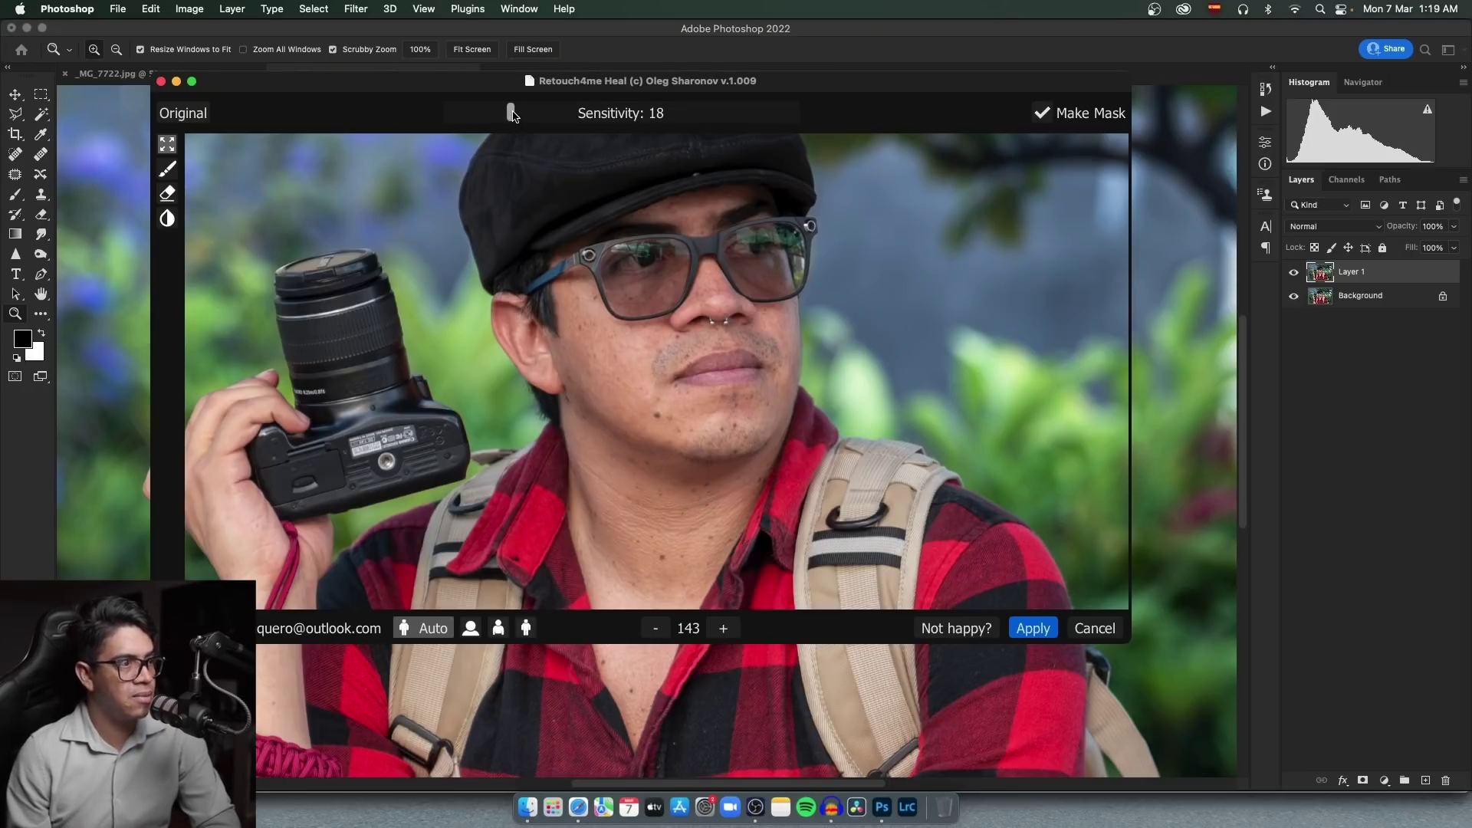
pyautogui.moveTo(513, 115); pyautogui.dragTo(842, 120)
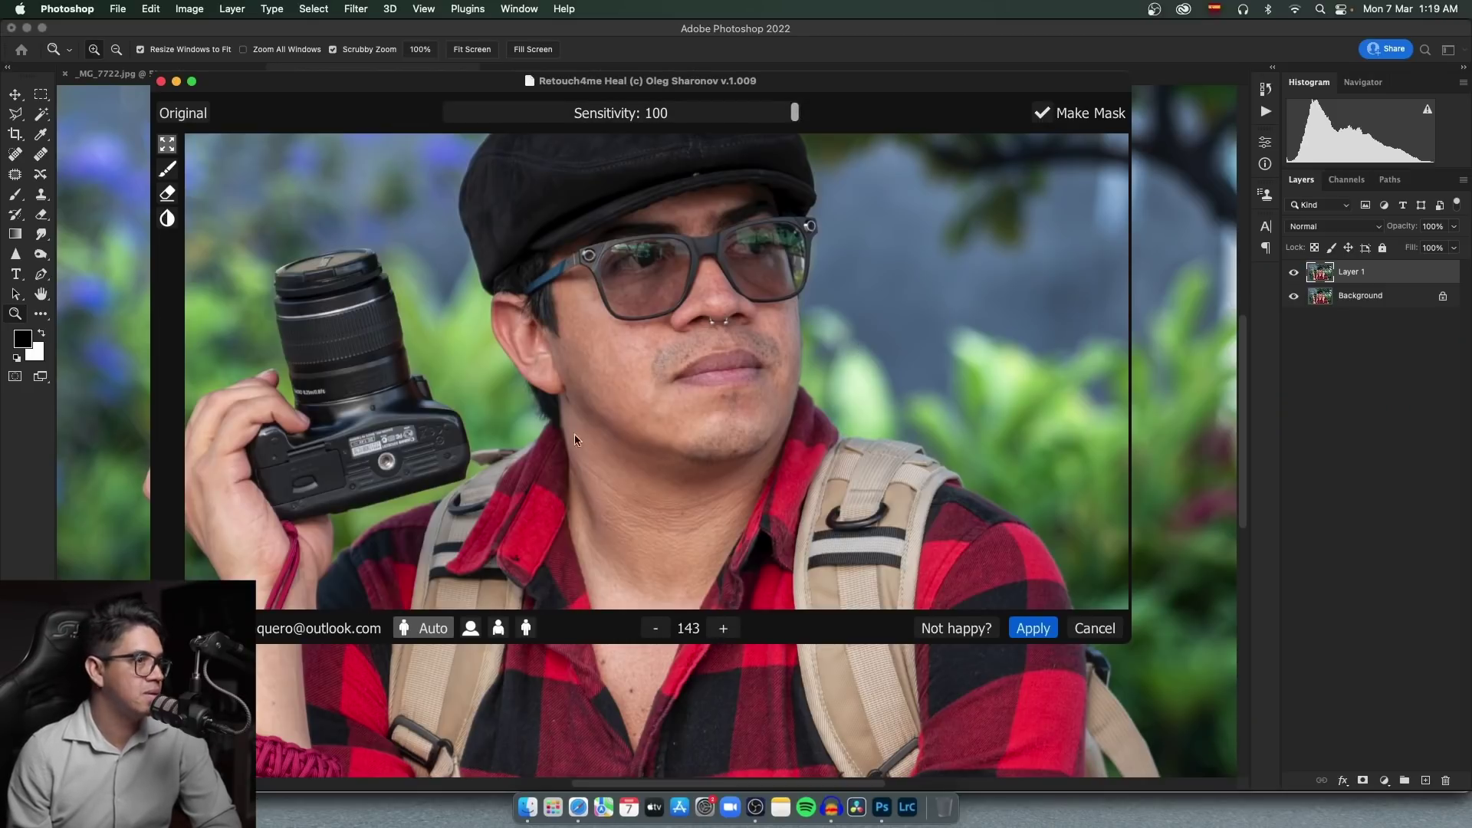
pyautogui.scroll(-5, 679, 383)
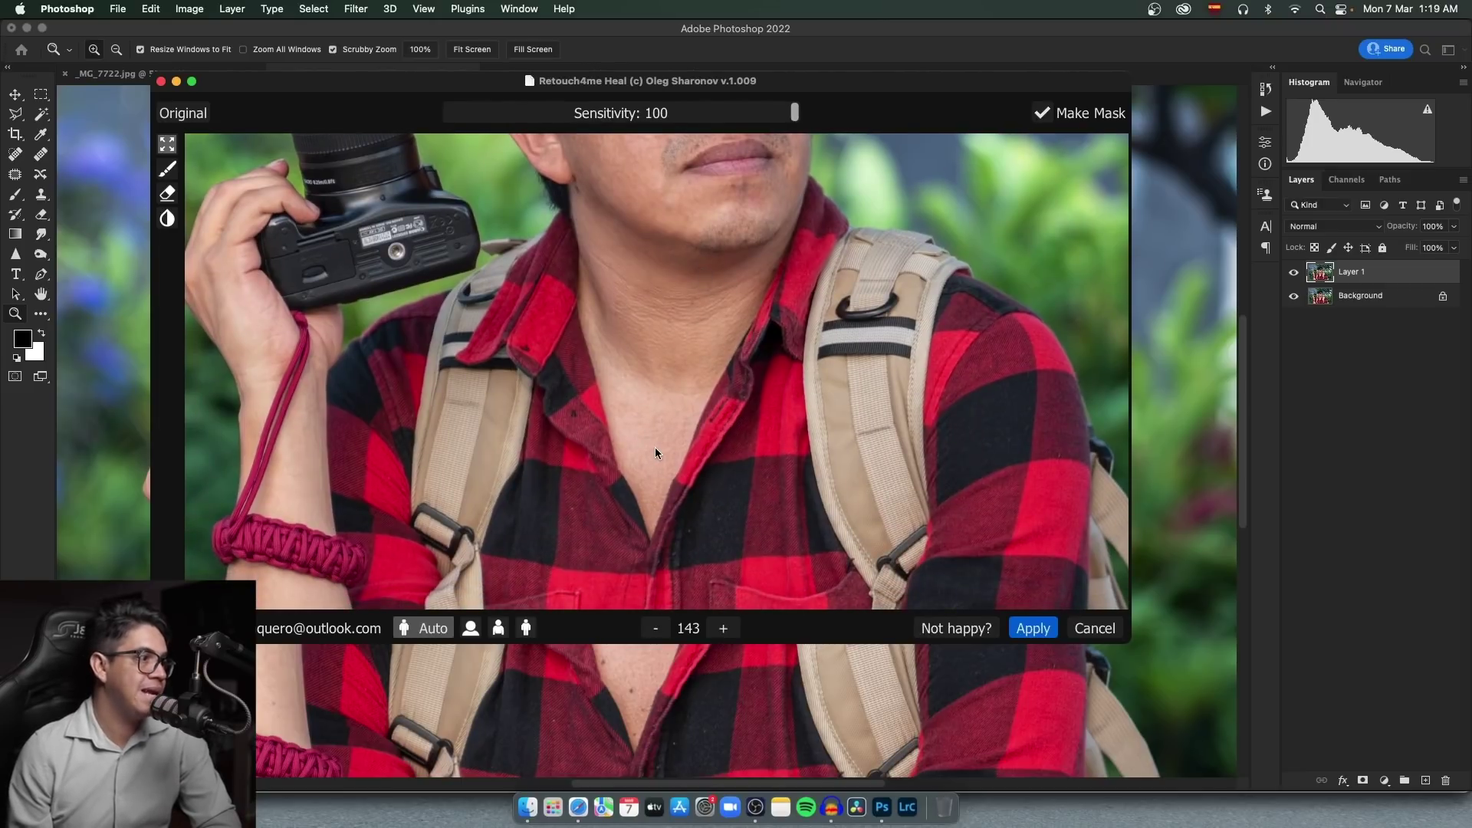
pyautogui.scroll(5, 759, 514)
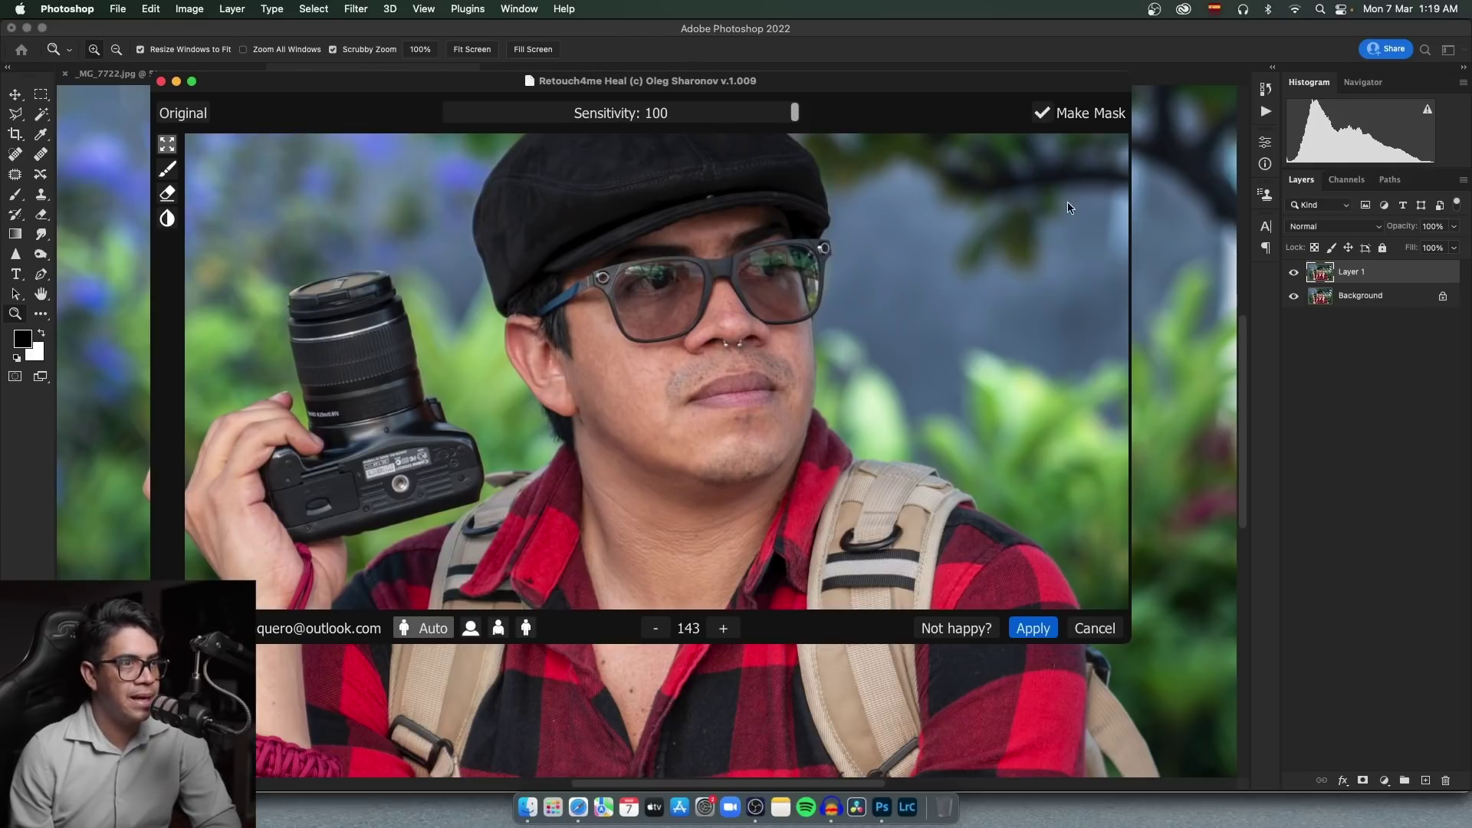
# Uncheck Make Mask and apply the healing directly to Layer 1.
pyautogui.click(1042, 115)
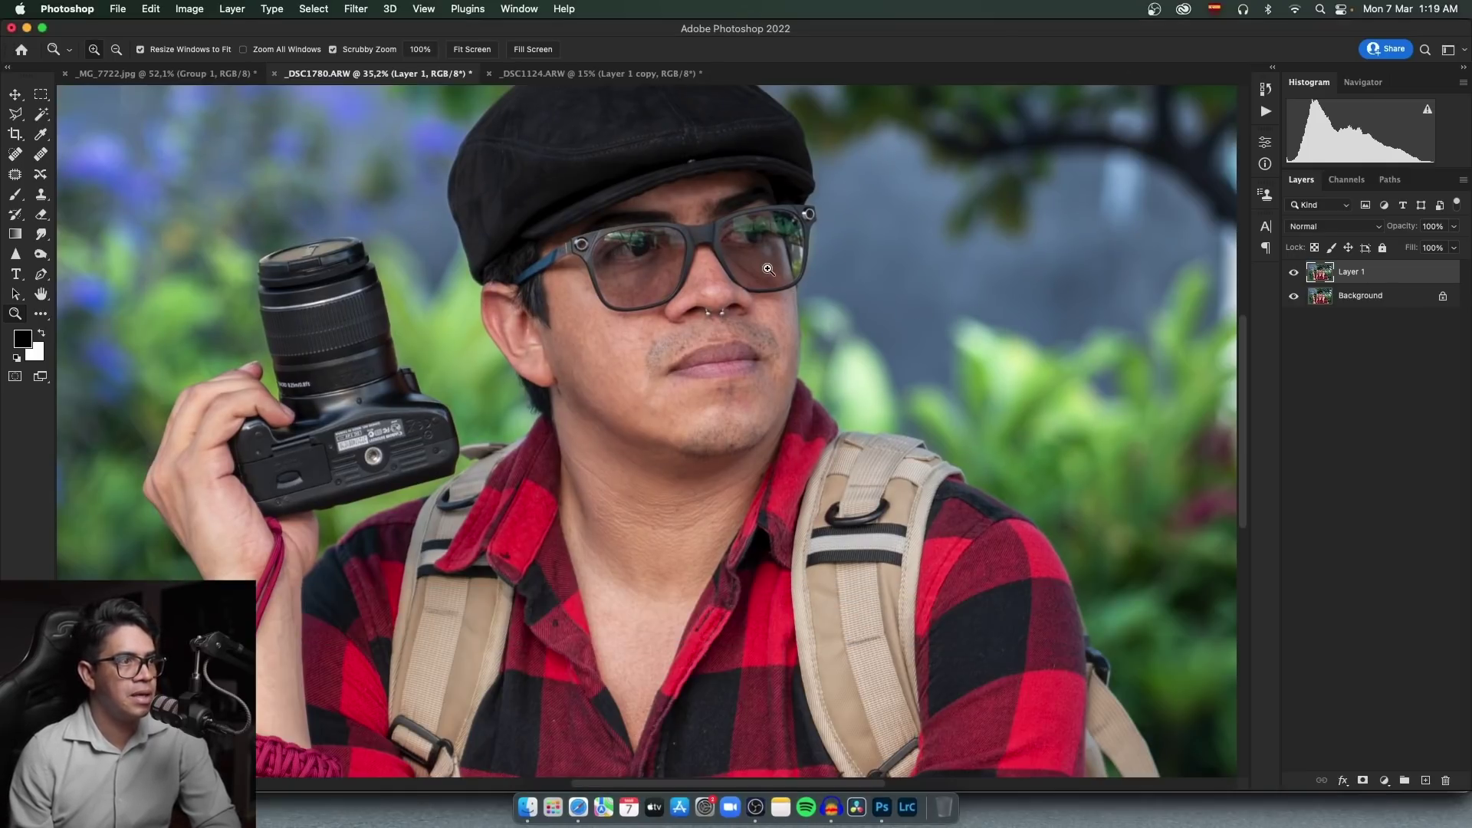
pyautogui.rightClick(769, 270)
pyautogui.press('Escape')
pyautogui.keyDown('alt'); pyautogui.click(673, 381); pyautogui.keyUp('alt')
pyautogui.click(673, 381)
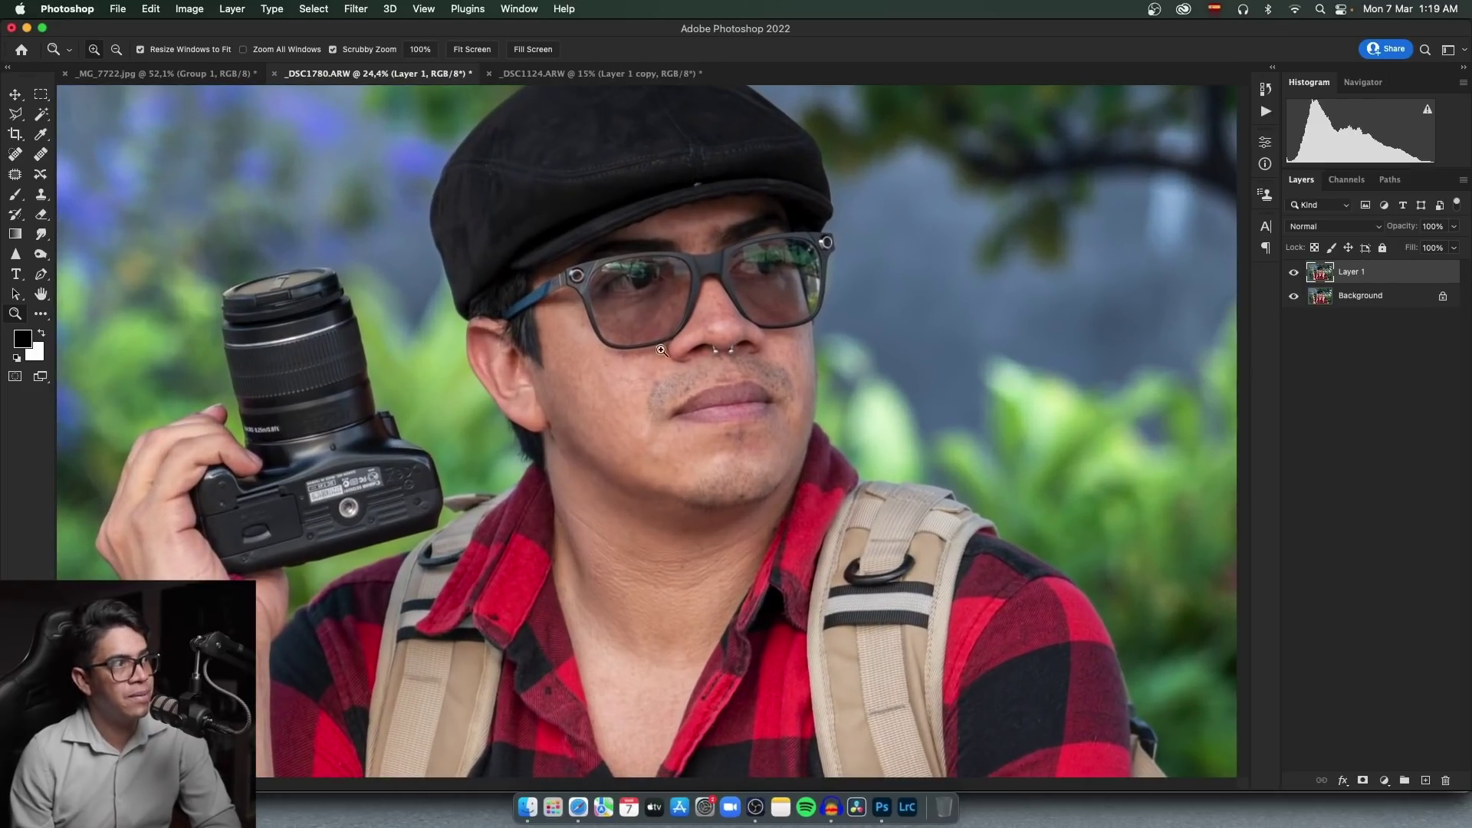
# Launch Retouch4me Dodge Burn and compare its retouched preview with the Original.
pyautogui.click(355, 9)
pyautogui.moveTo(391, 413)
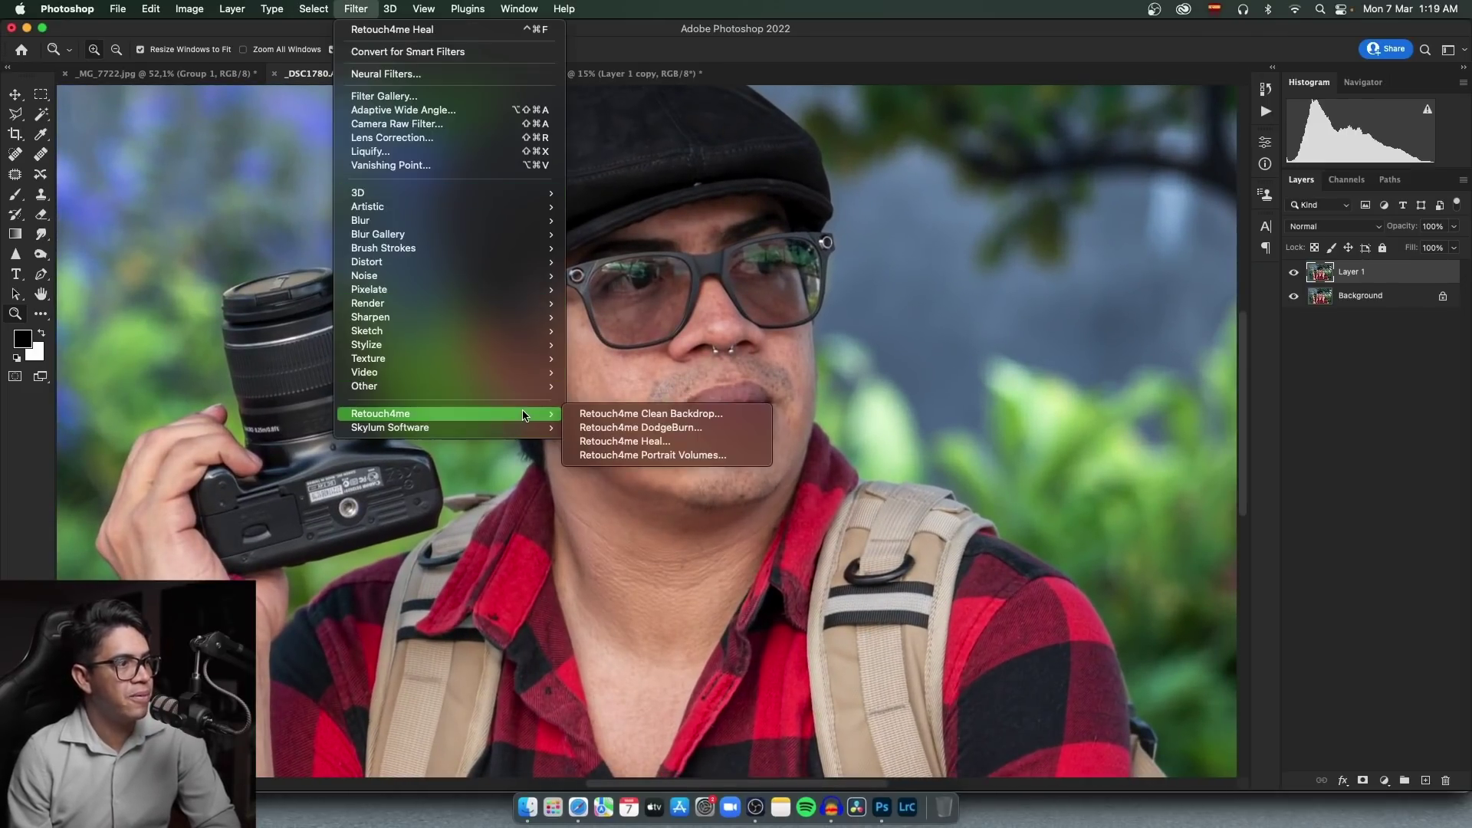
pyautogui.click(702, 431)
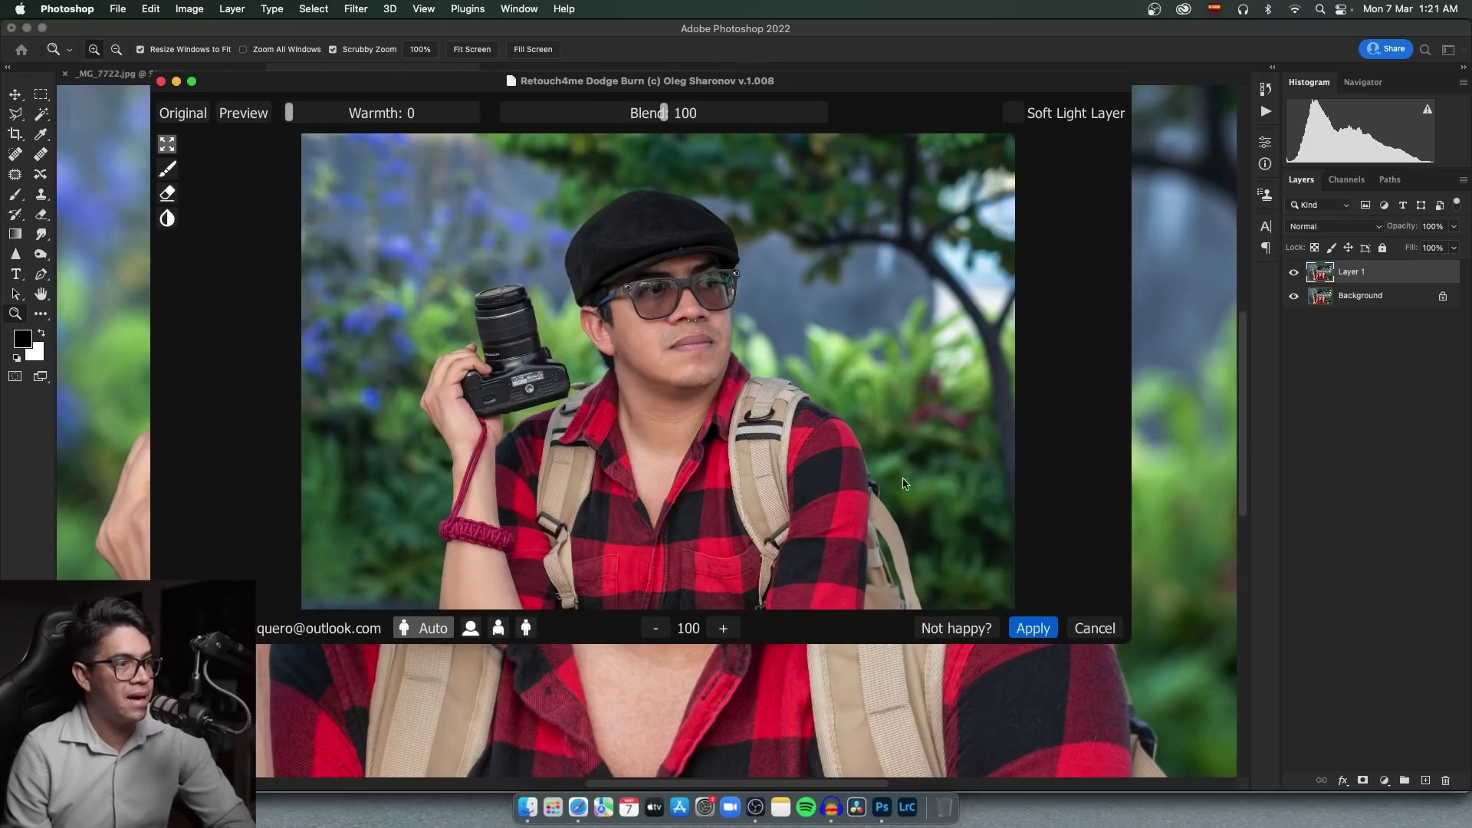
pyautogui.scroll(2, 678, 342)
pyautogui.scroll(3, 678, 342)
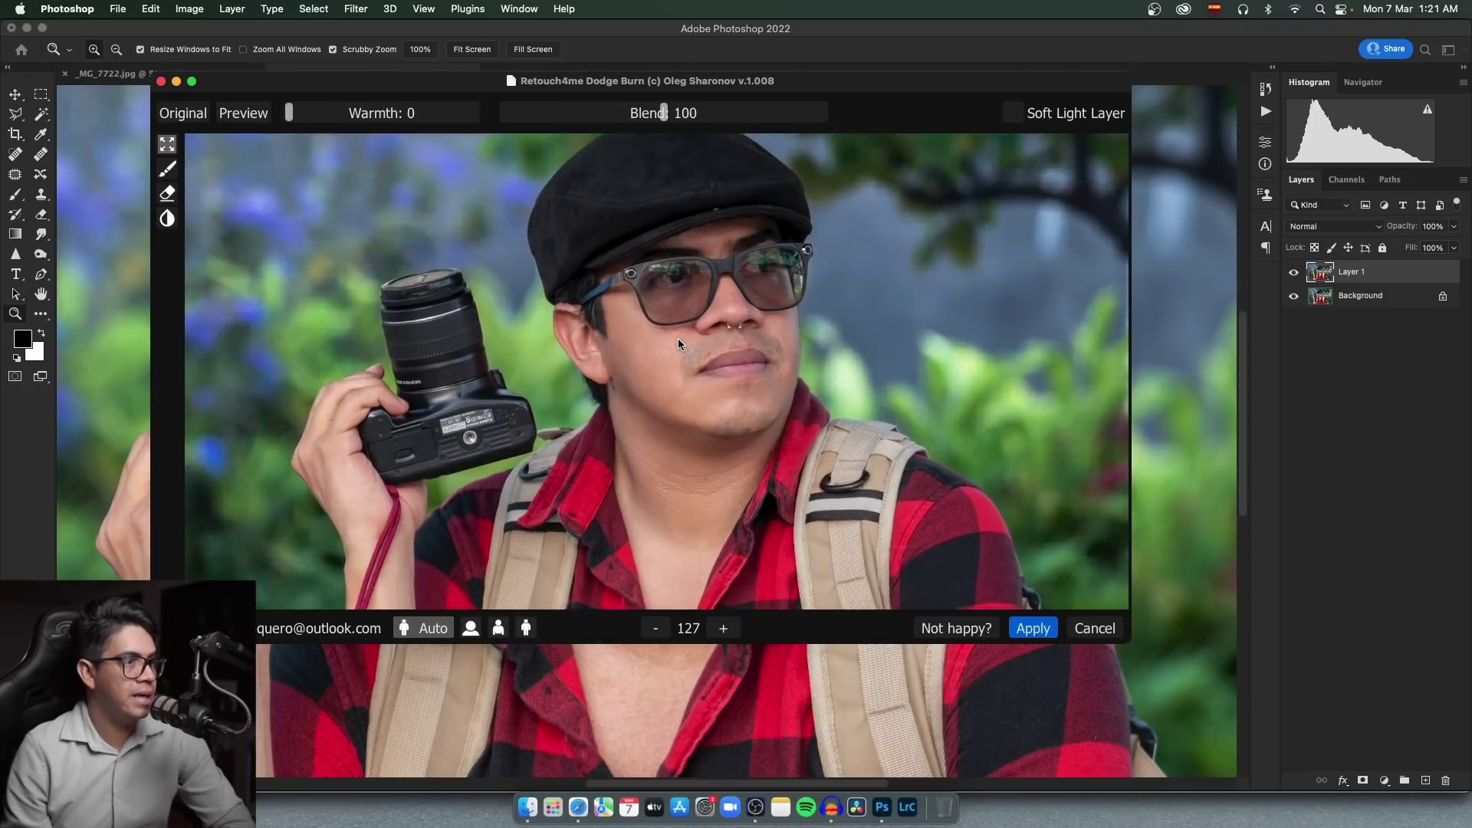
pyautogui.scroll(3, 677, 342)
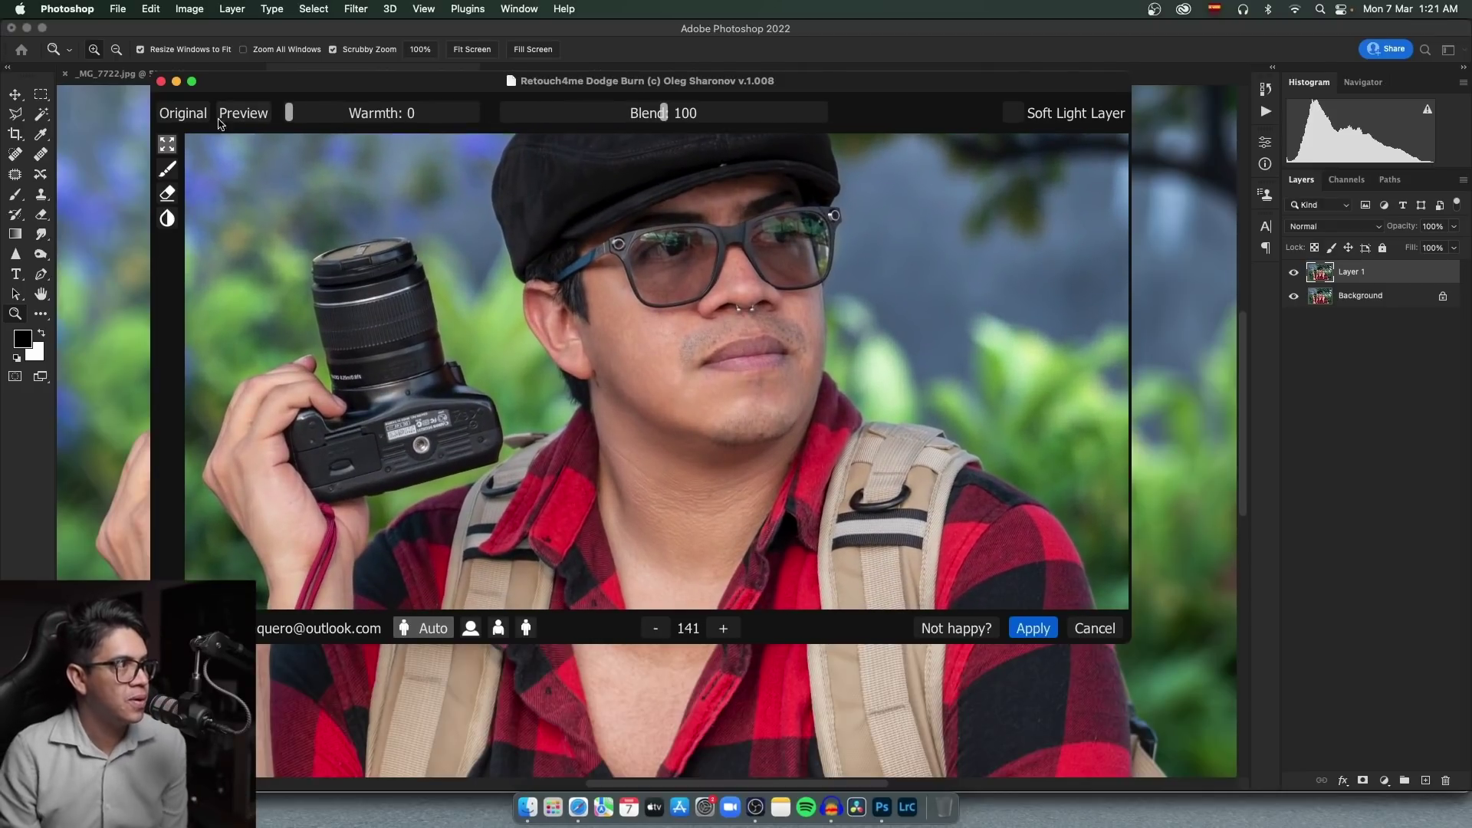
pyautogui.click(189, 121)
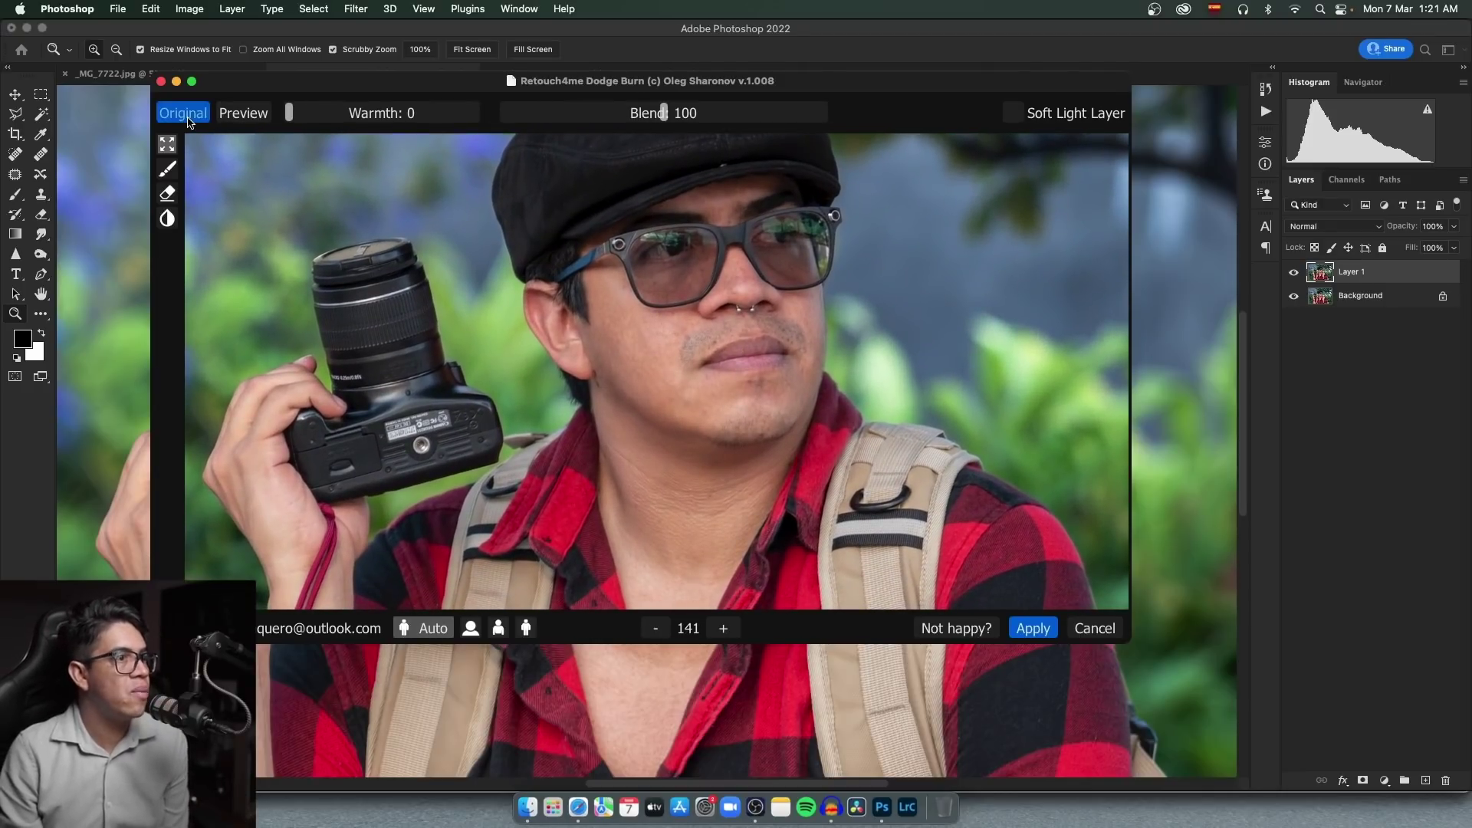
pyautogui.click(188, 122)
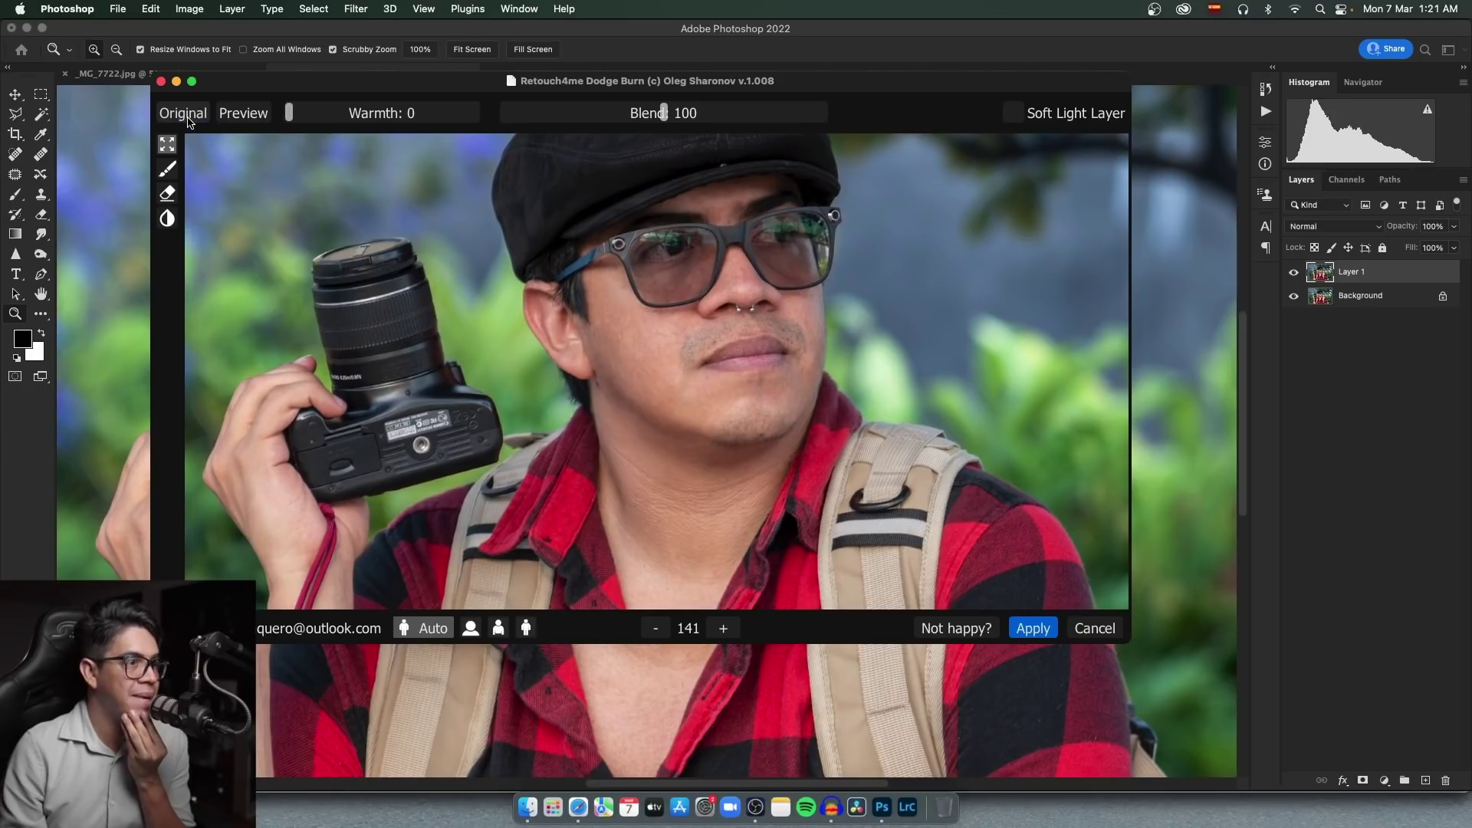
pyautogui.click(189, 121)
pyautogui.click(188, 121)
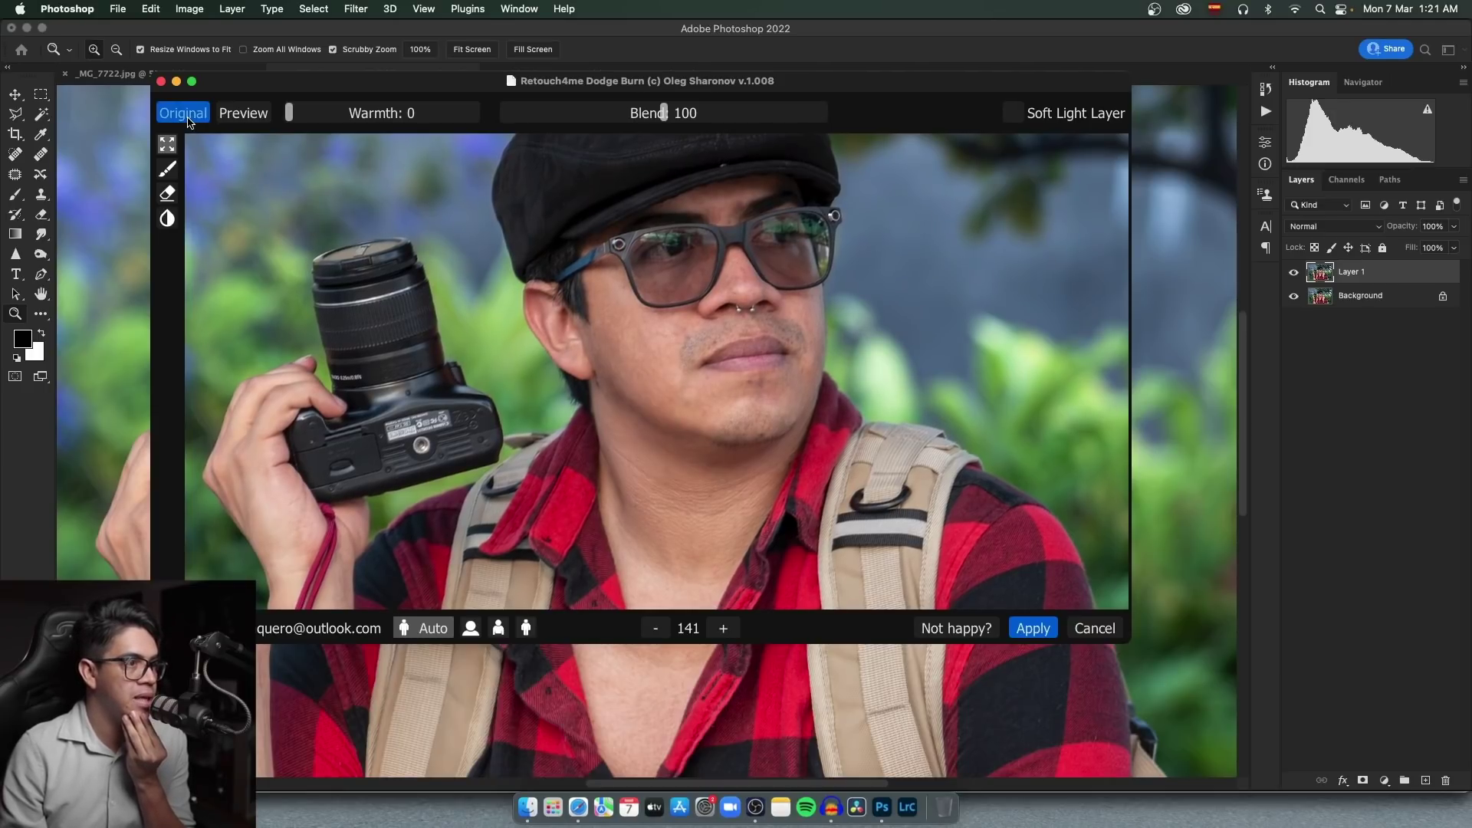
pyautogui.click(189, 121)
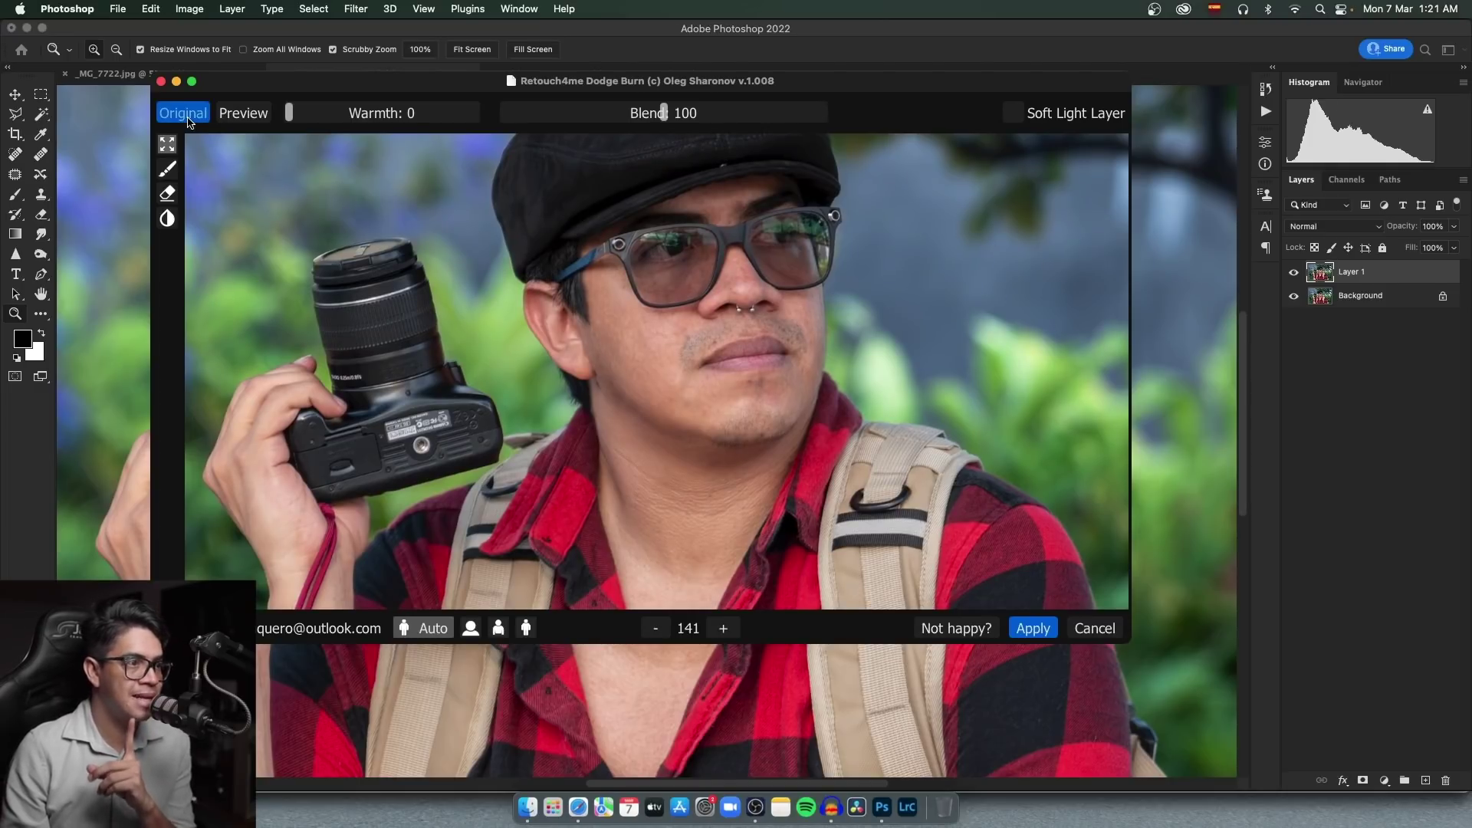
pyautogui.click(190, 121)
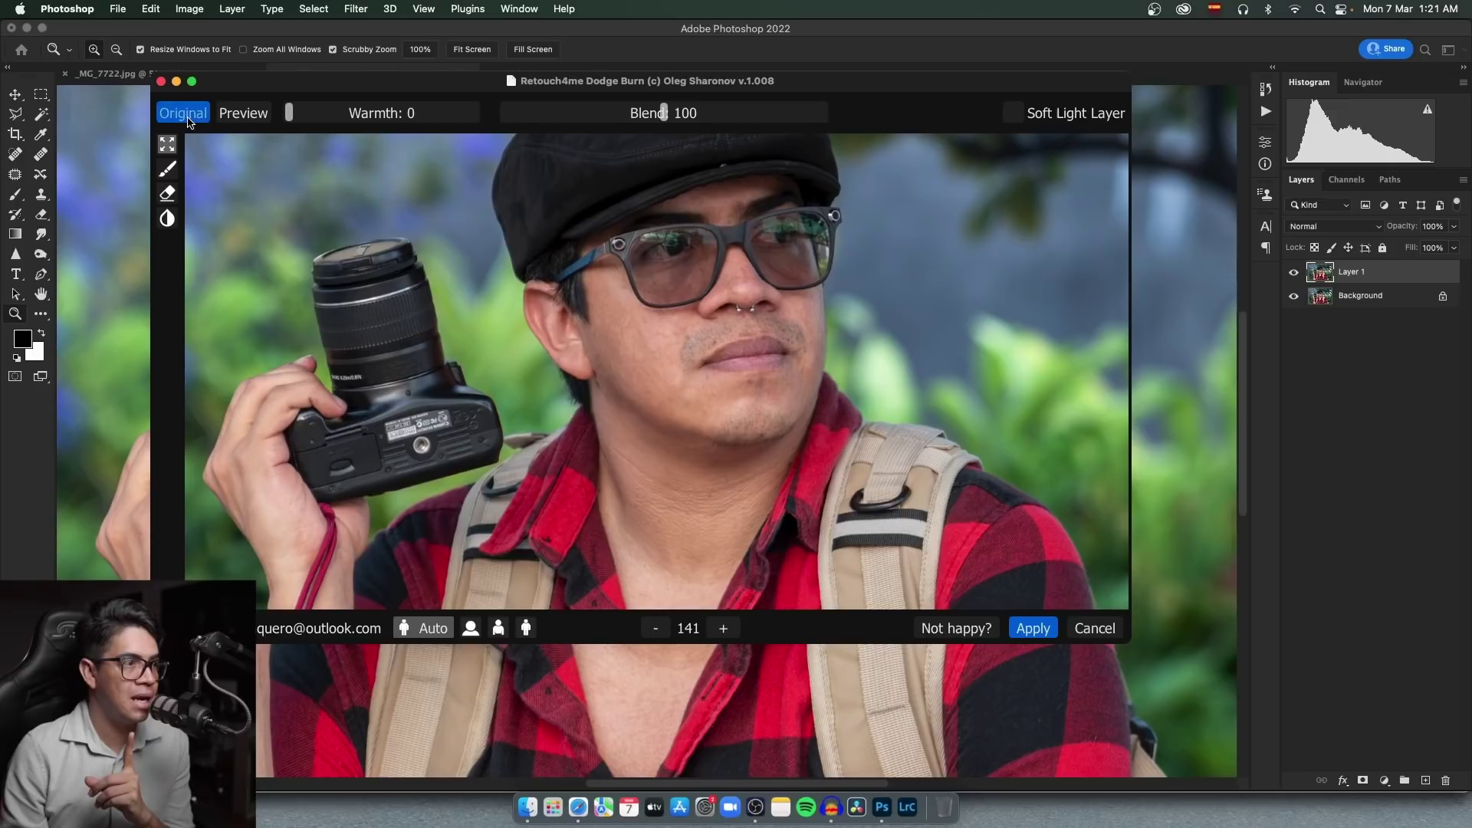
pyautogui.click(189, 121)
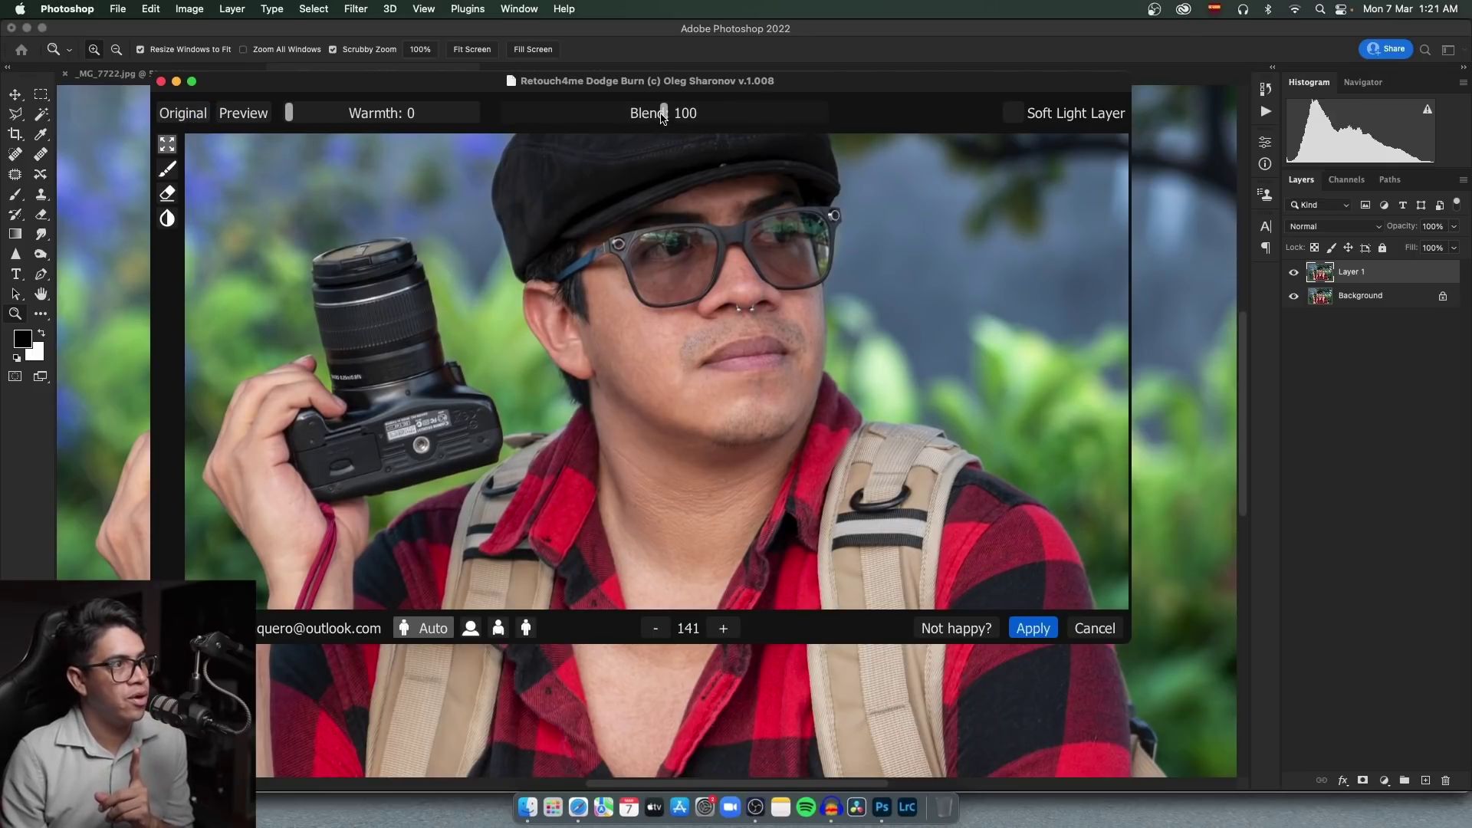
# Keep Blend at full strength, enable Soft Light Layer output, and apply the Dodge Burn retouch.
pyautogui.moveTo(664, 113); pyautogui.dragTo(607, 114)
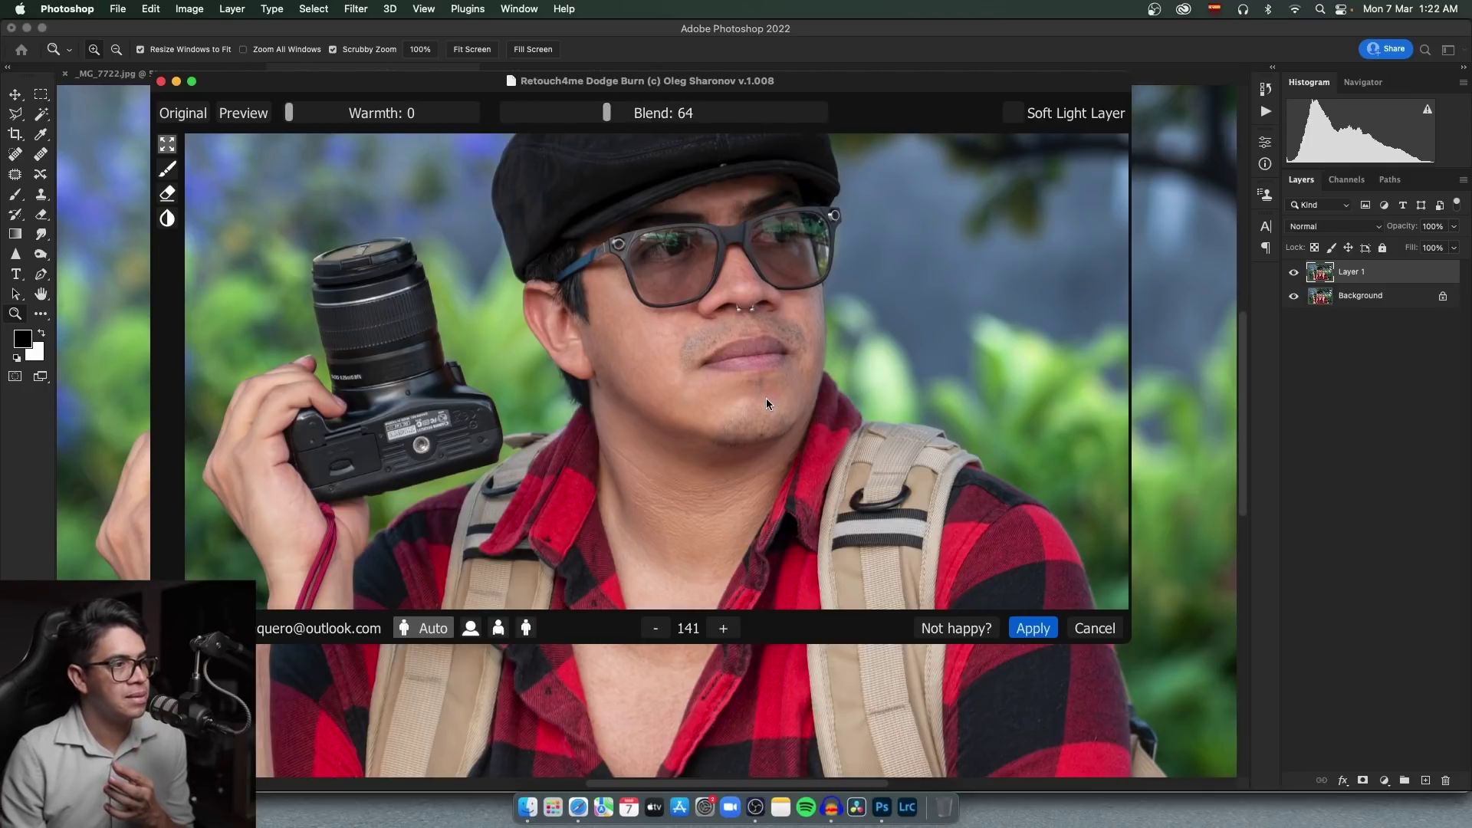
pyautogui.moveTo(607, 114); pyautogui.dragTo(665, 124)
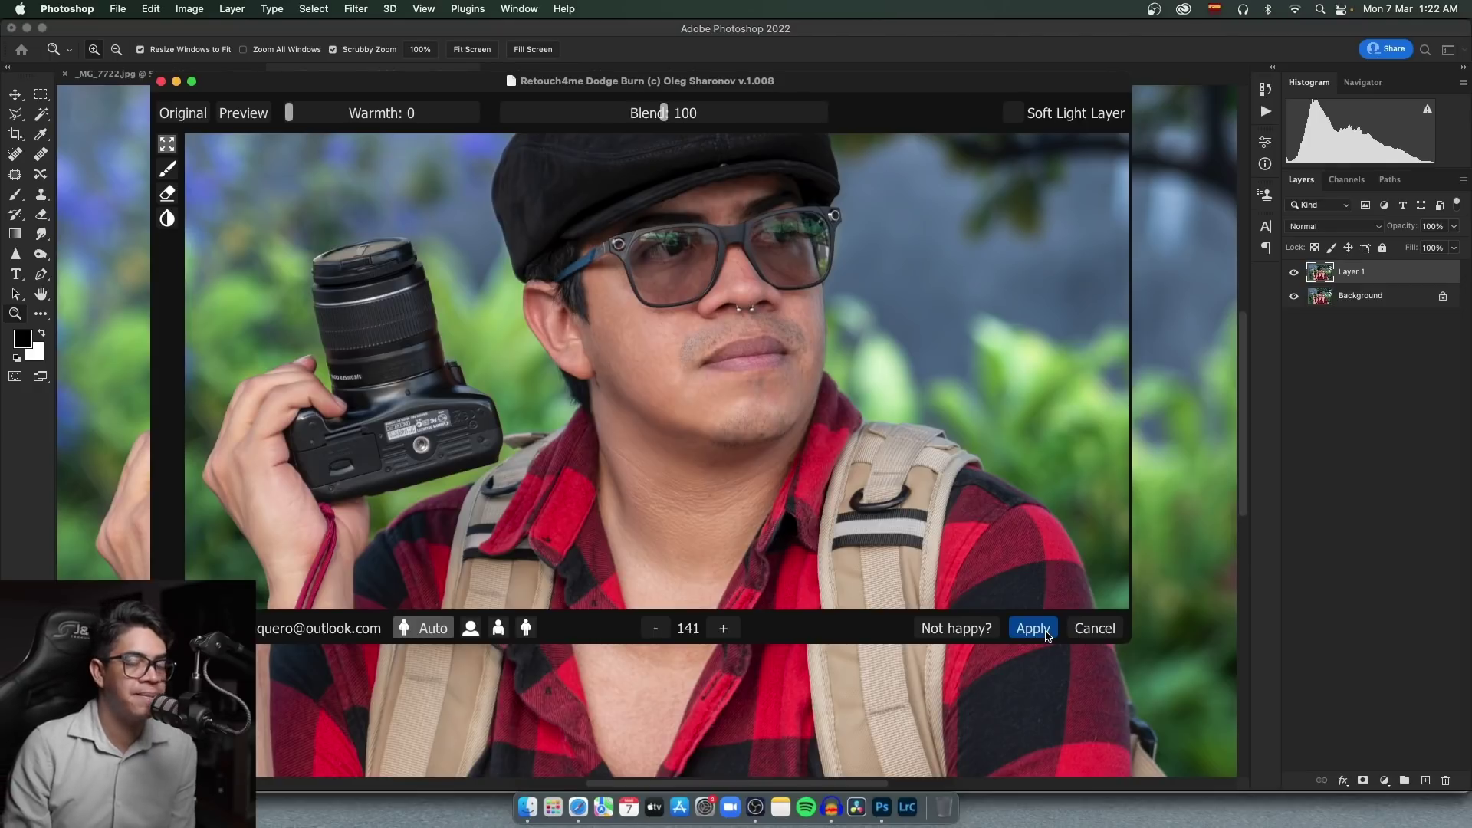
pyautogui.click(1047, 637)
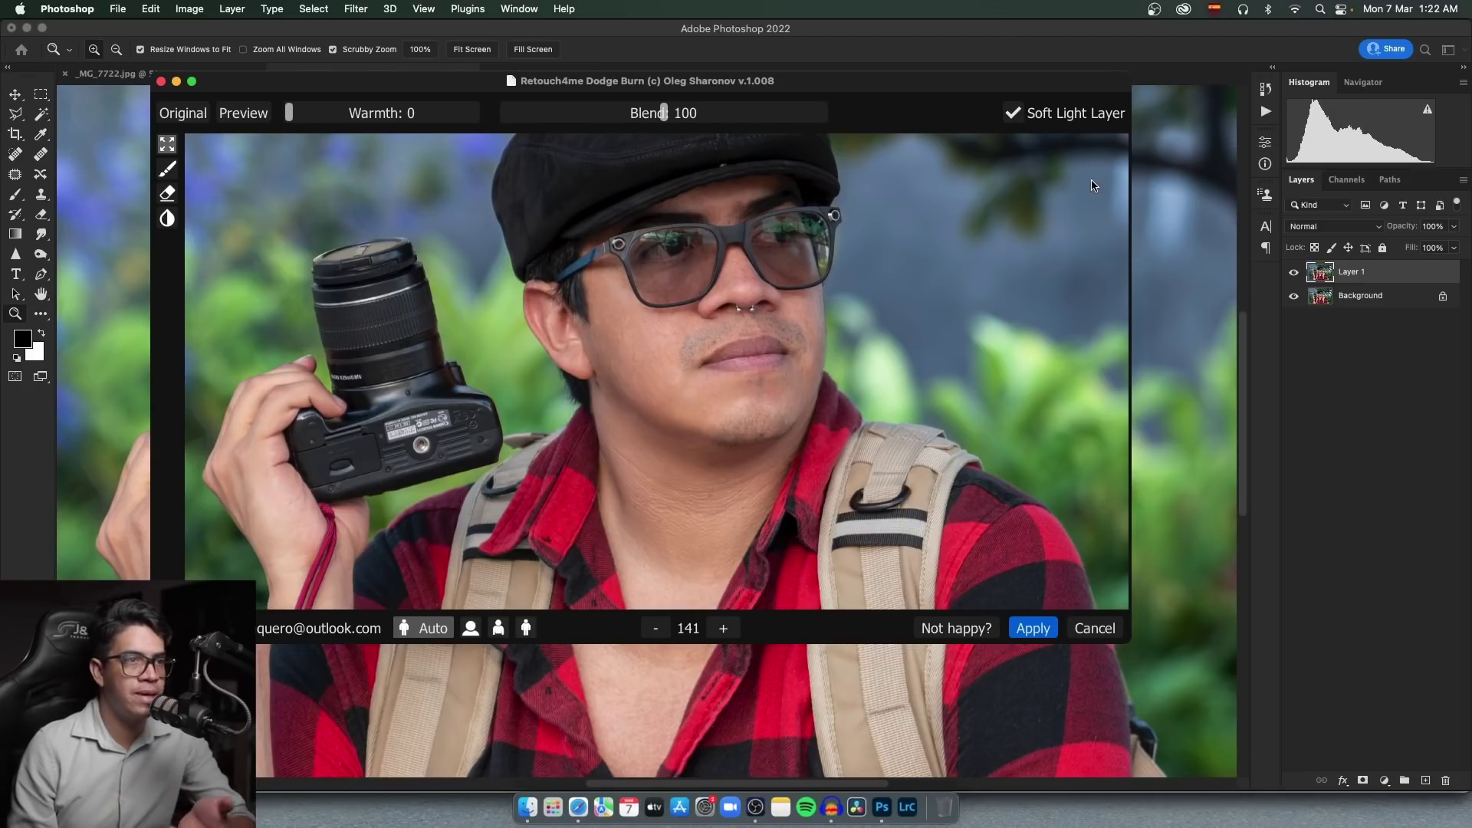
pyautogui.click(1035, 628)
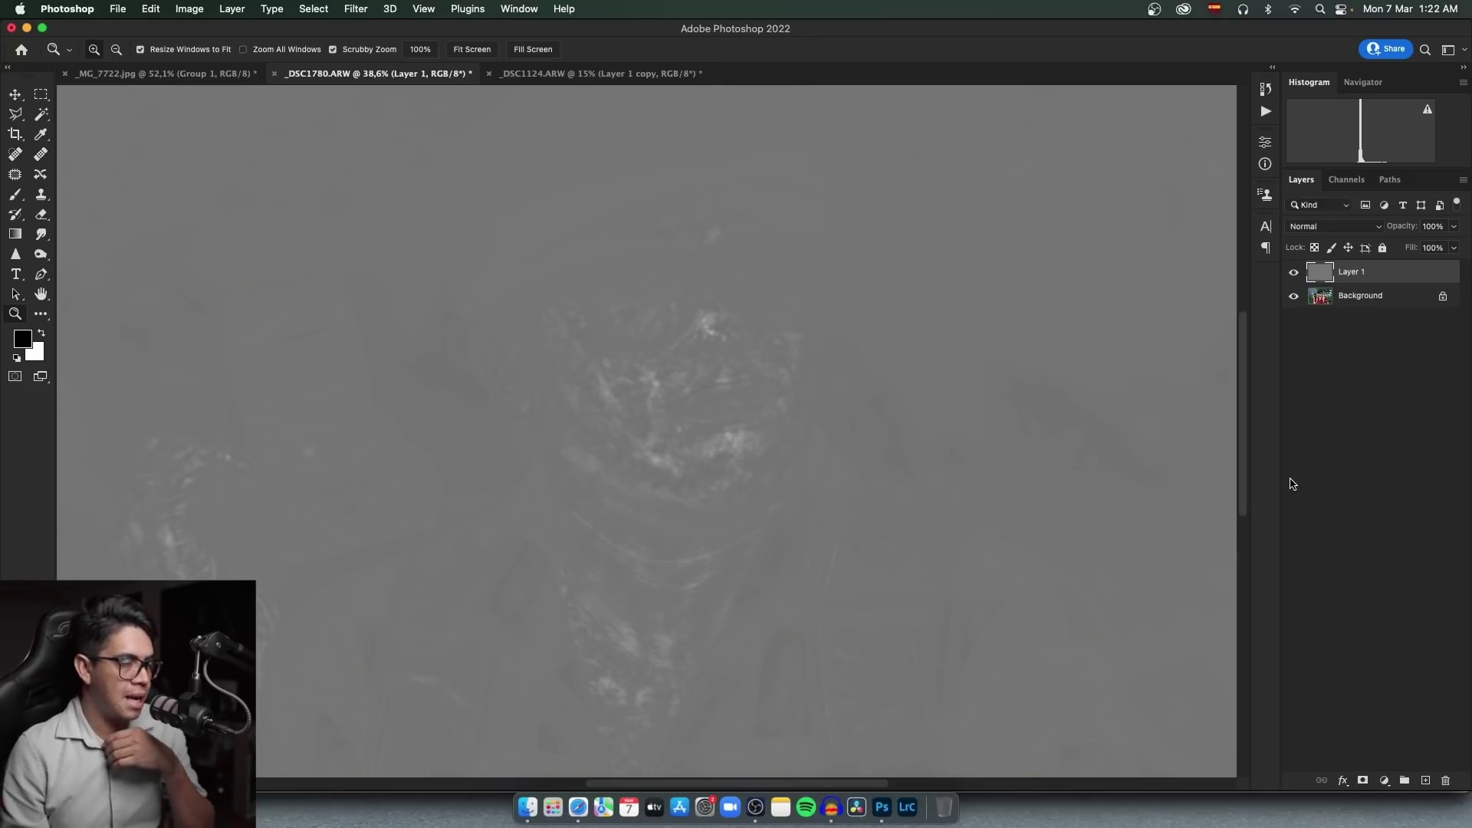
# Set Layer 1's blend mode to Soft Light.
pyautogui.moveTo(785, 299); pyautogui.dragTo(752, 306)
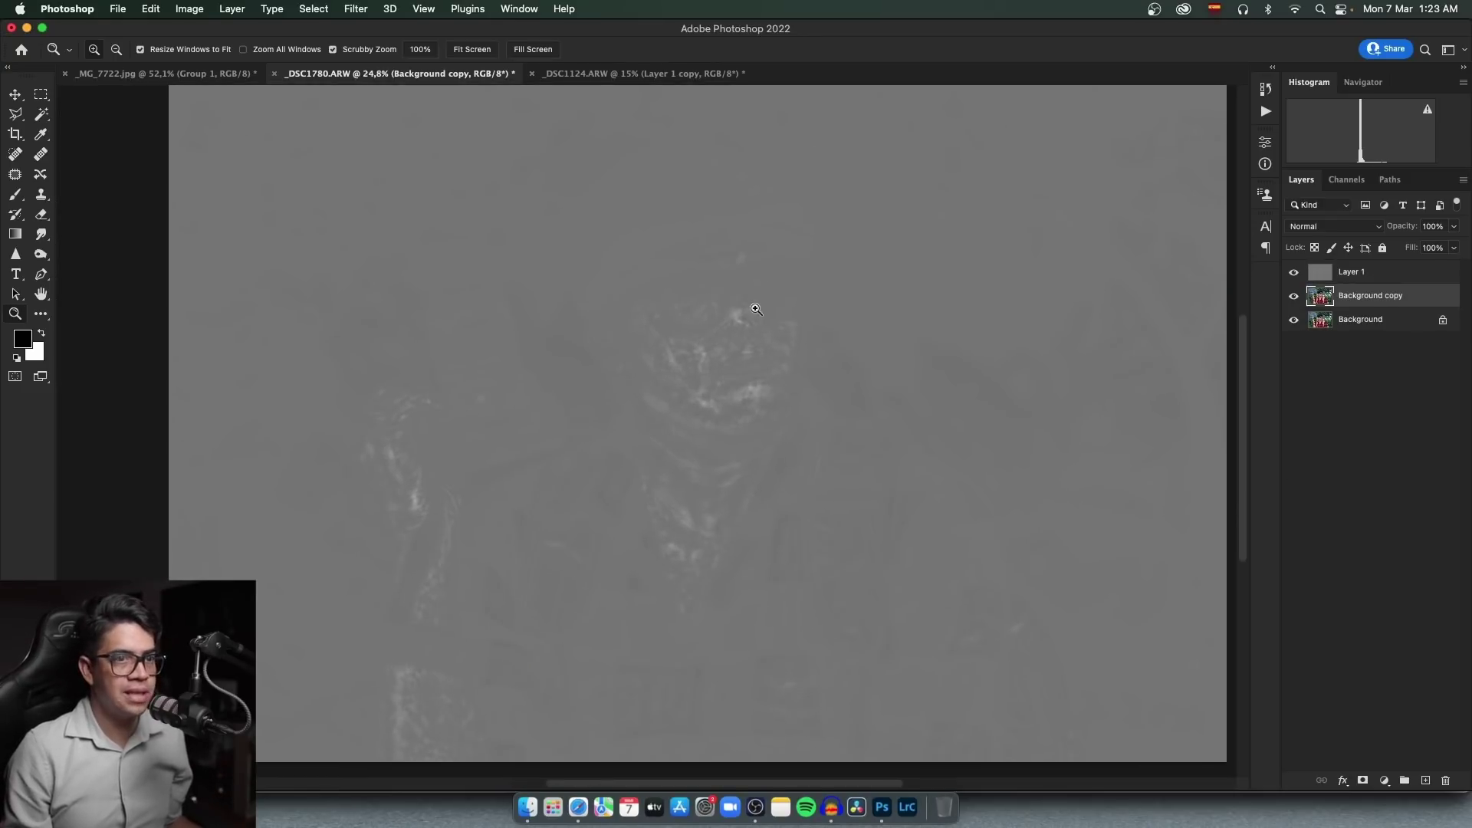
pyautogui.click(1422, 271)
pyautogui.click(1364, 227)
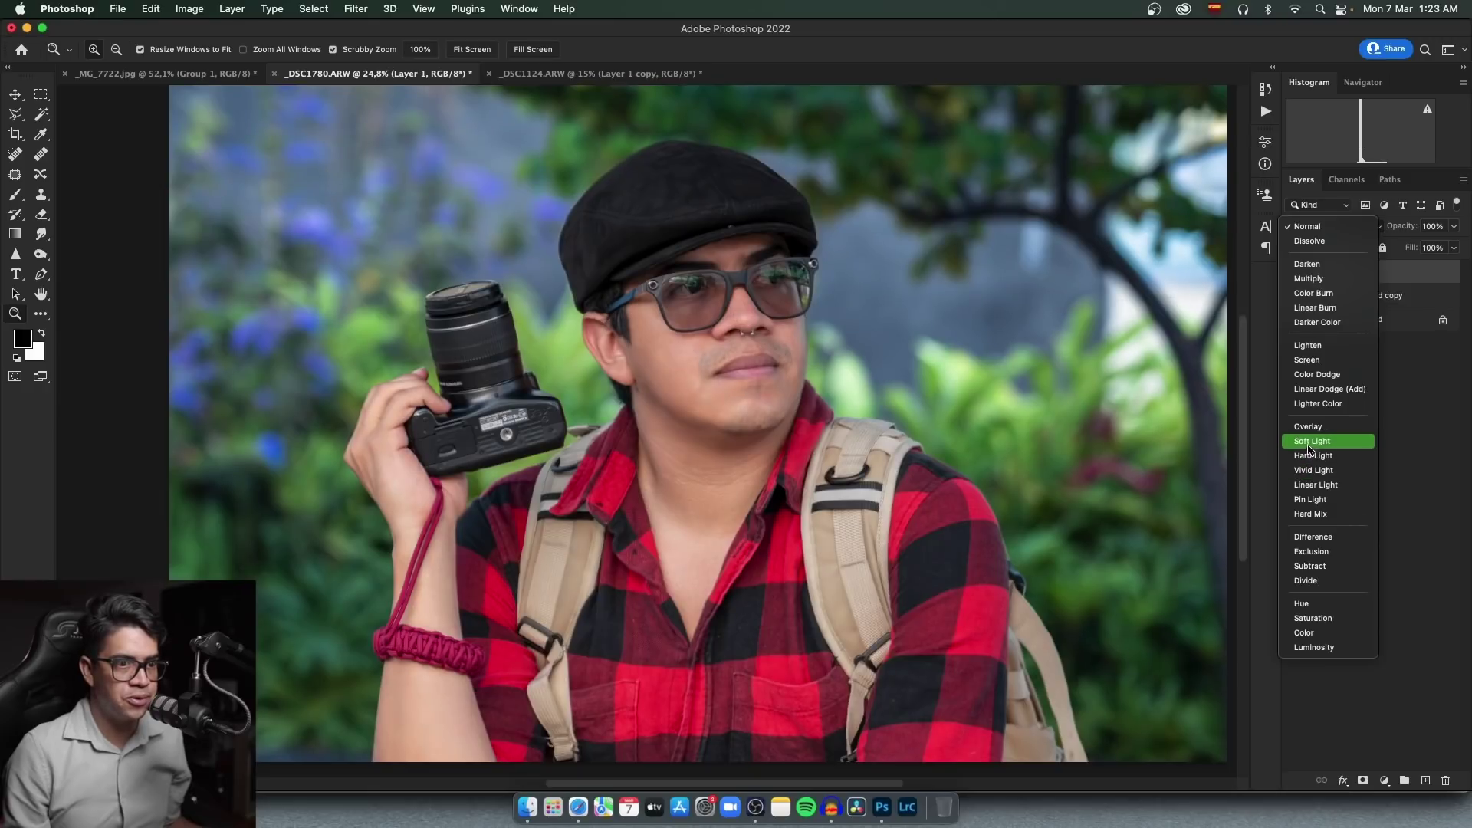
pyautogui.click(1312, 441)
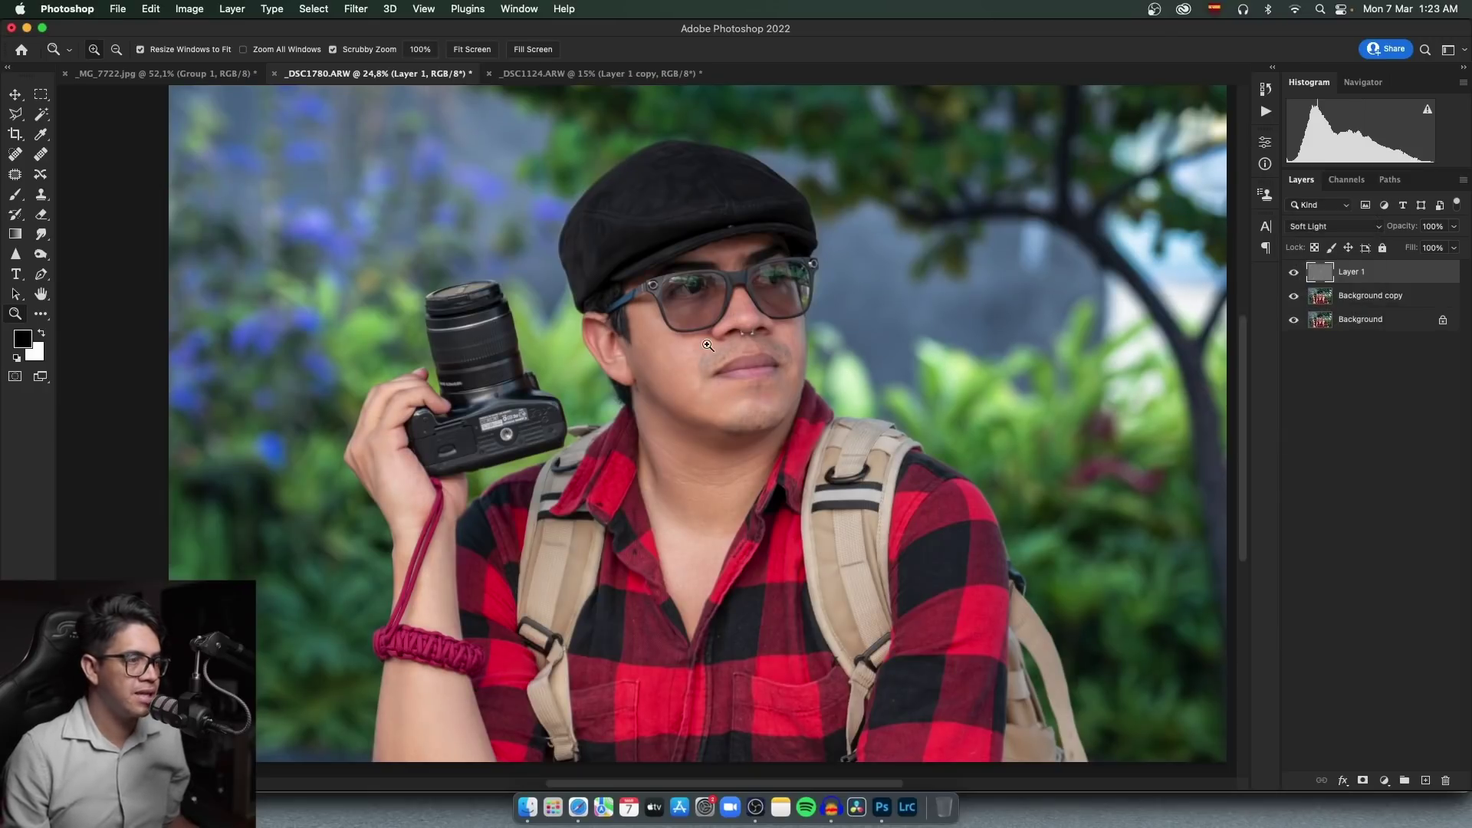
# Zoom in closely on the man's face and toggle Layer 1 to compare the toning.
pyautogui.moveTo(707, 346); pyautogui.dragTo(737, 345)
pyautogui.click(1292, 273)
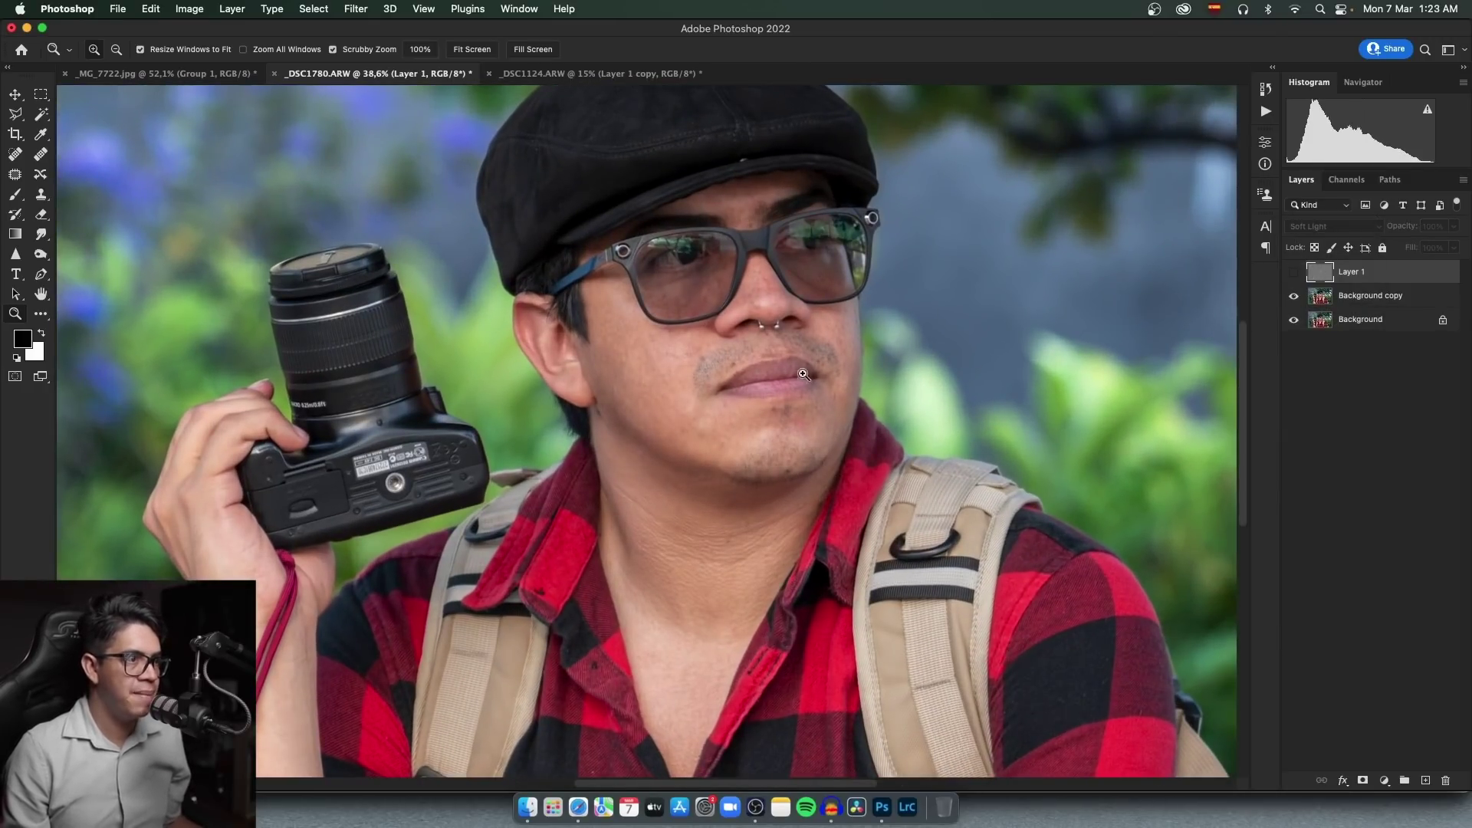
pyautogui.moveTo(733, 300); pyautogui.dragTo(1233, 338)
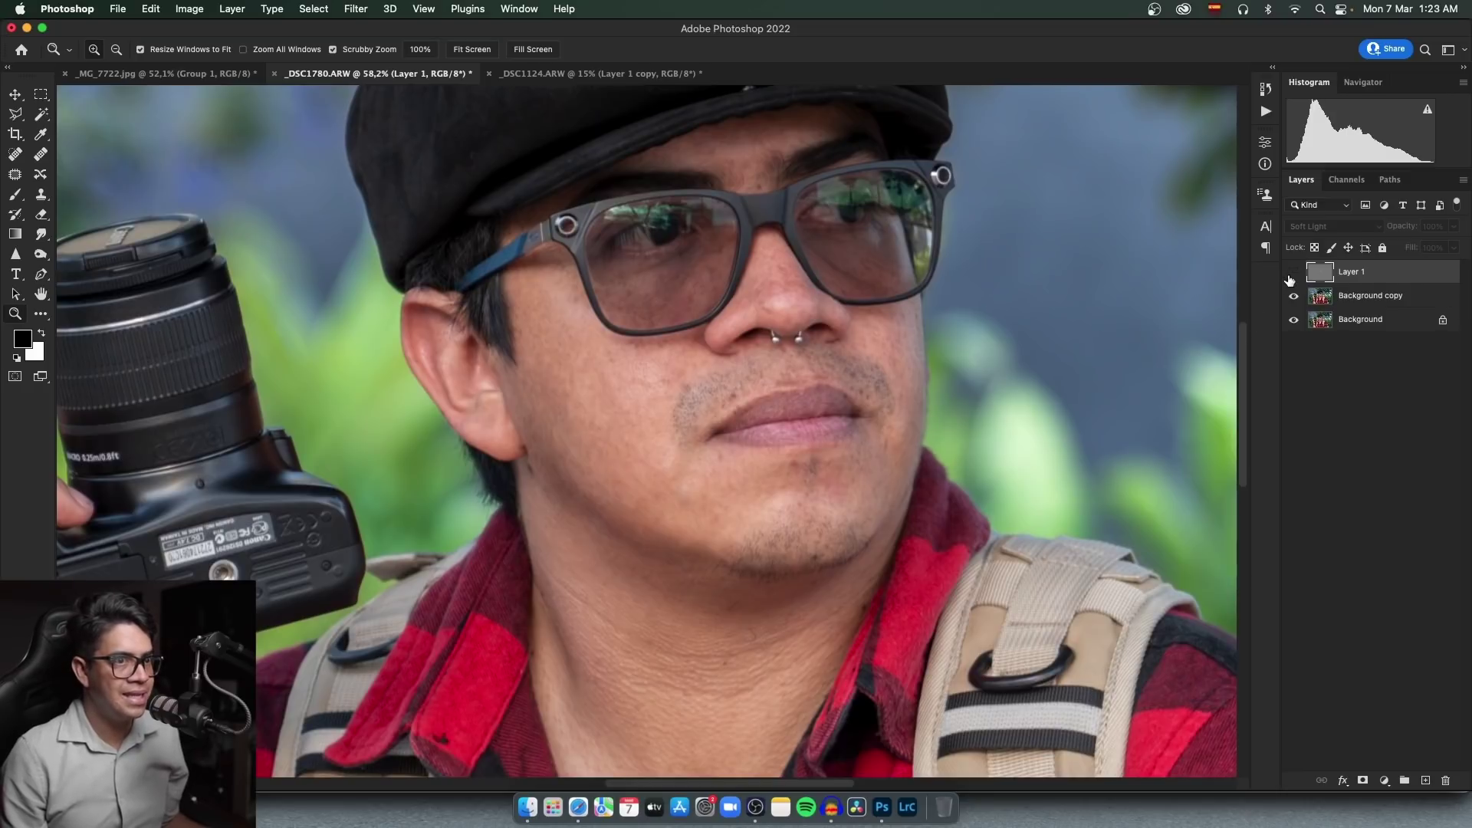
pyautogui.click(1293, 273)
pyautogui.click(1293, 272)
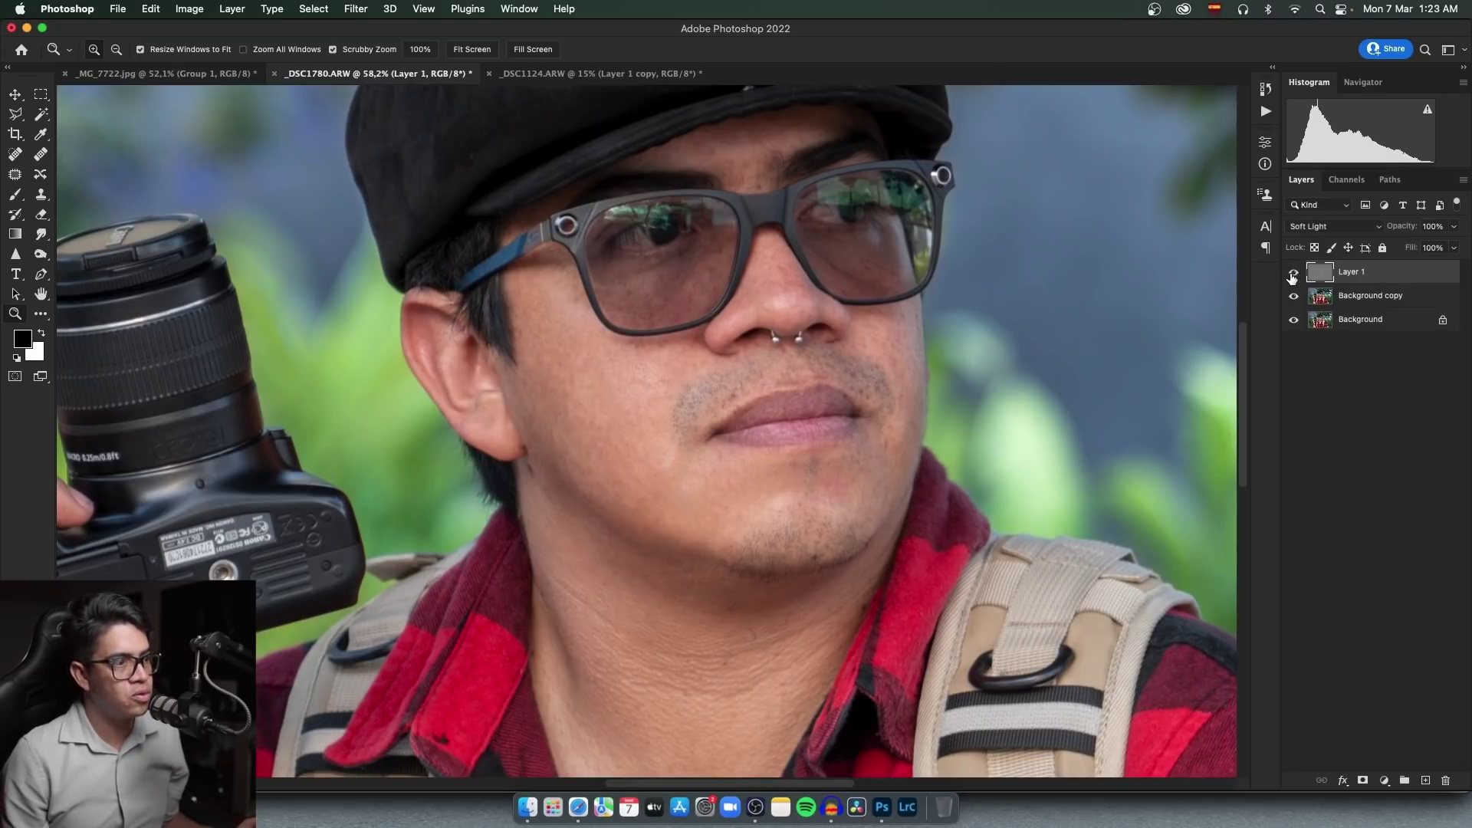
pyautogui.click(1292, 273)
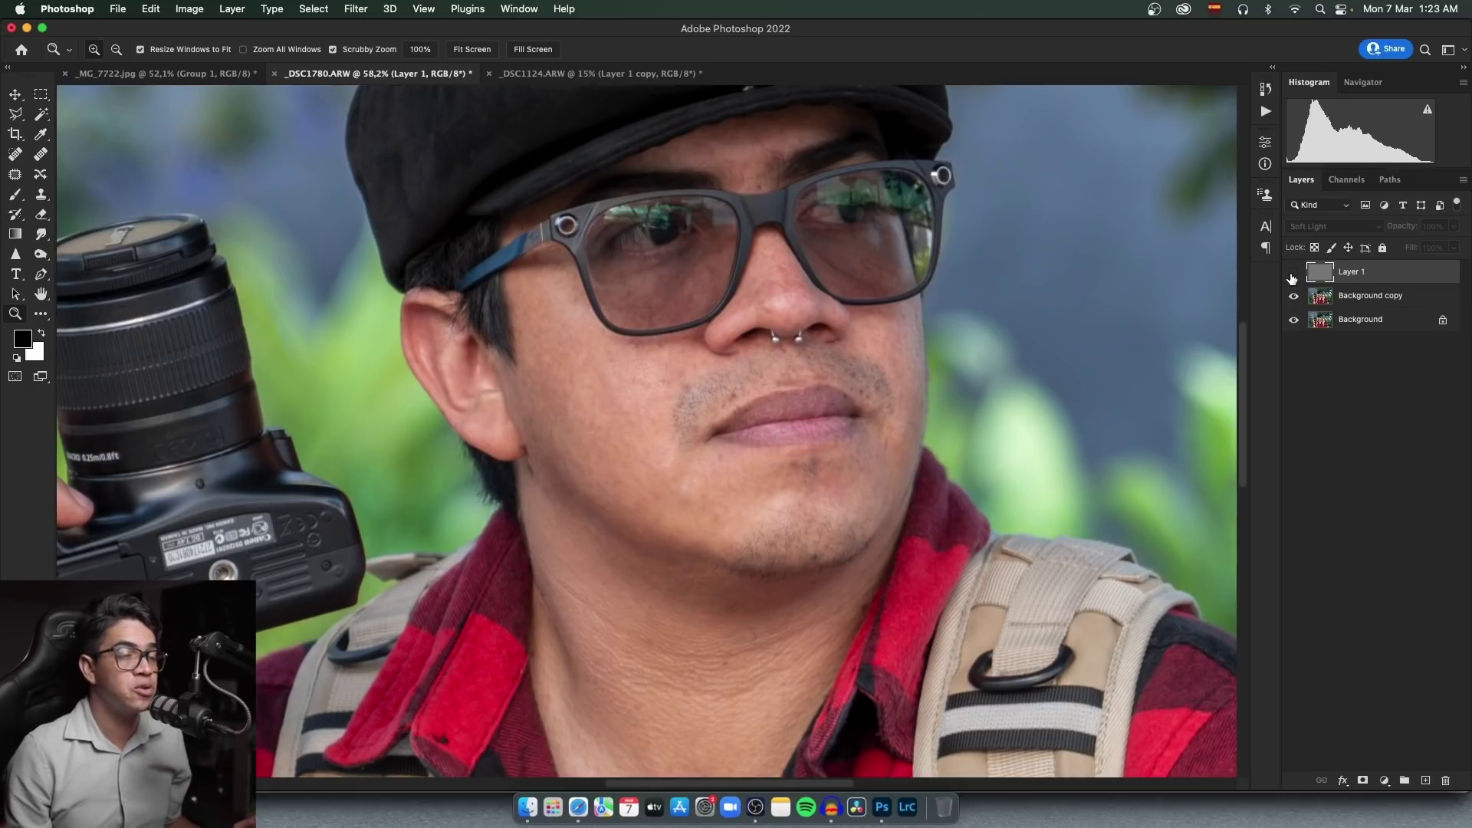
pyautogui.scroll(-1, 1293, 275)
# Flick Layer 1 off and on a few more times, then fit the whole photo on screen.
pyautogui.click(1293, 274)
pyautogui.click(1295, 274)
pyautogui.click(1294, 274)
pyautogui.click(1294, 275)
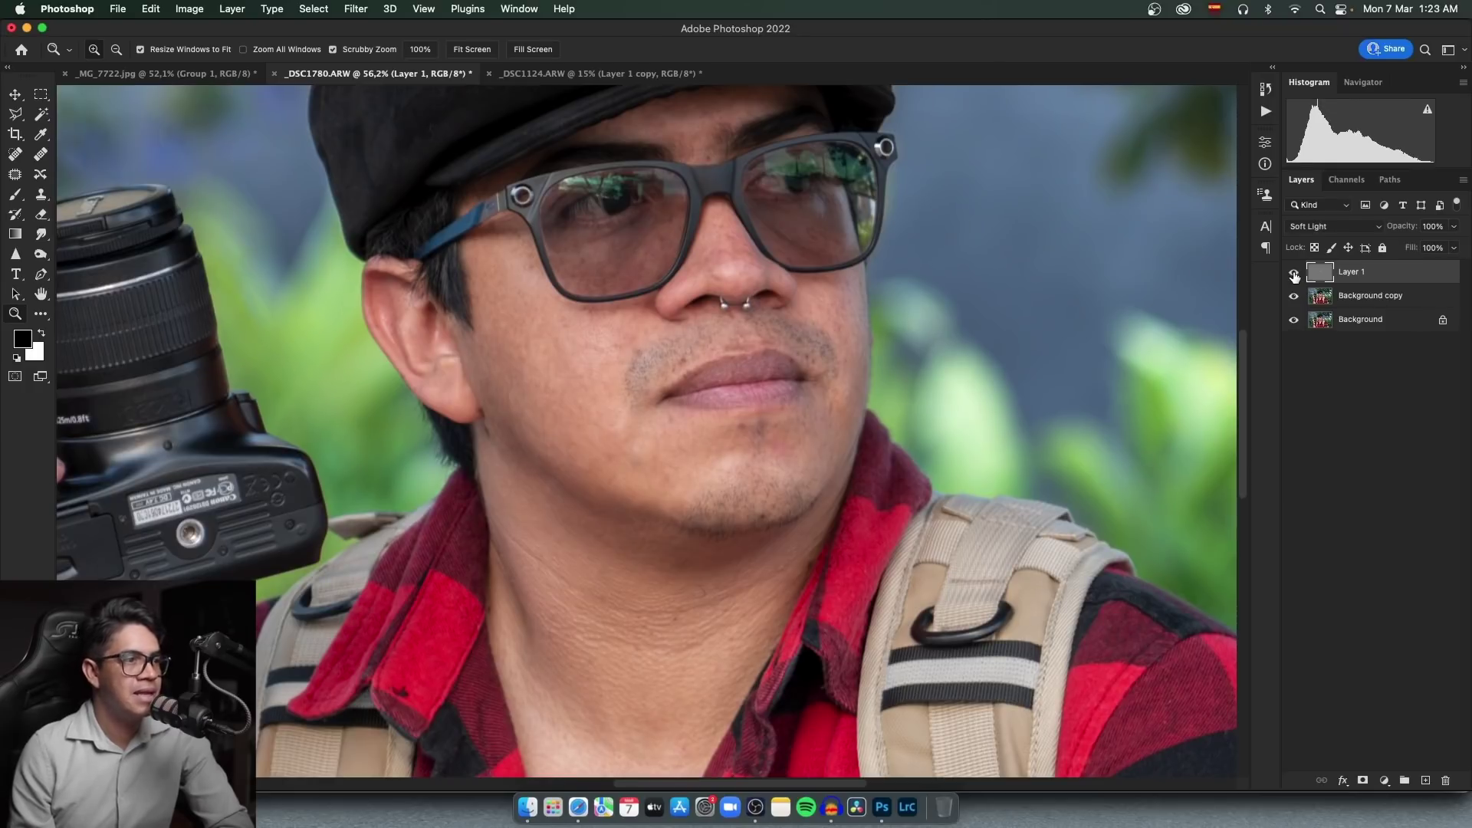
pyautogui.click(1294, 275)
pyautogui.click(1294, 274)
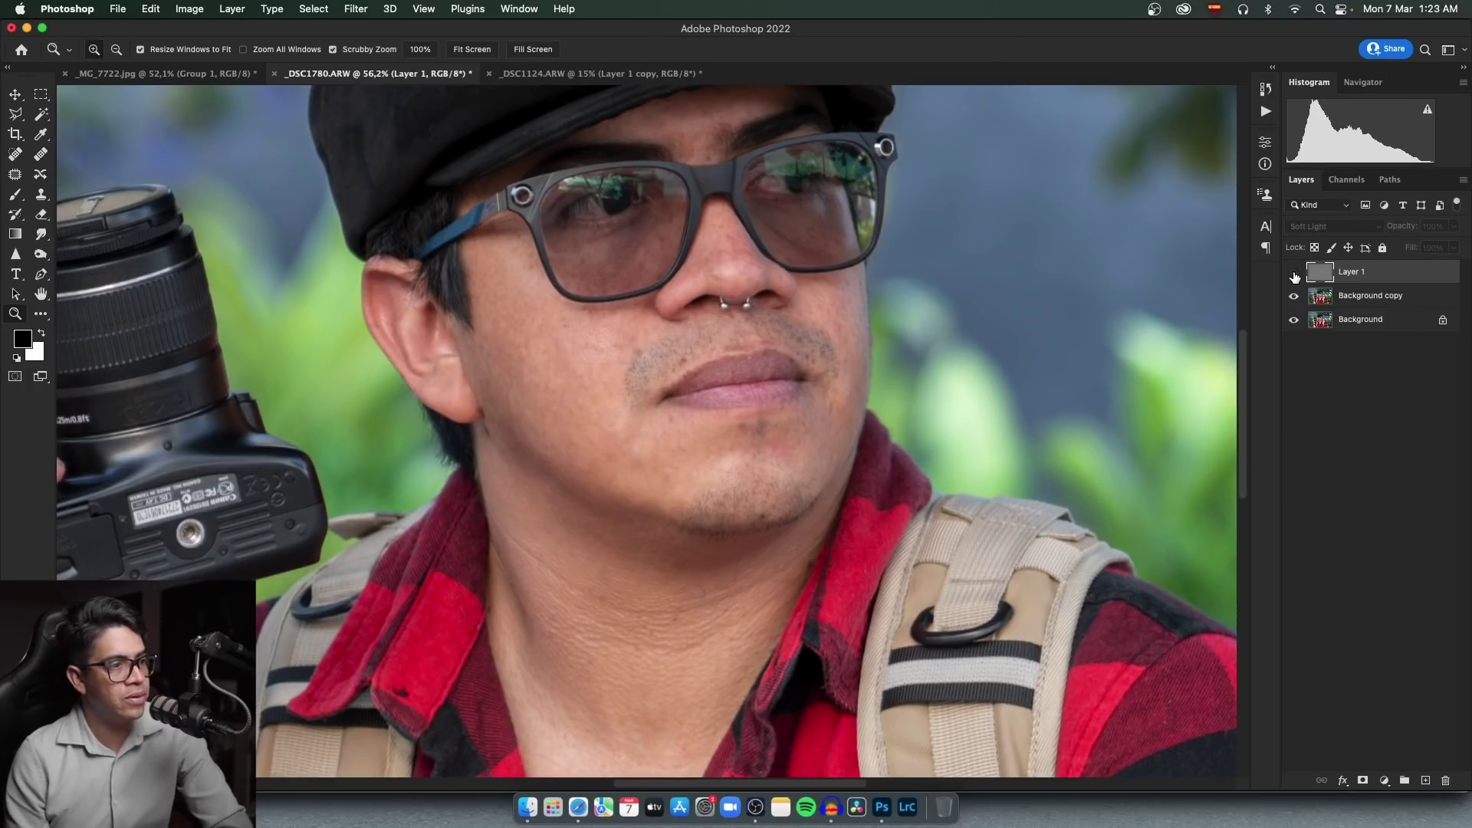
pyautogui.rightClick(917, 320)
pyautogui.click(930, 328)
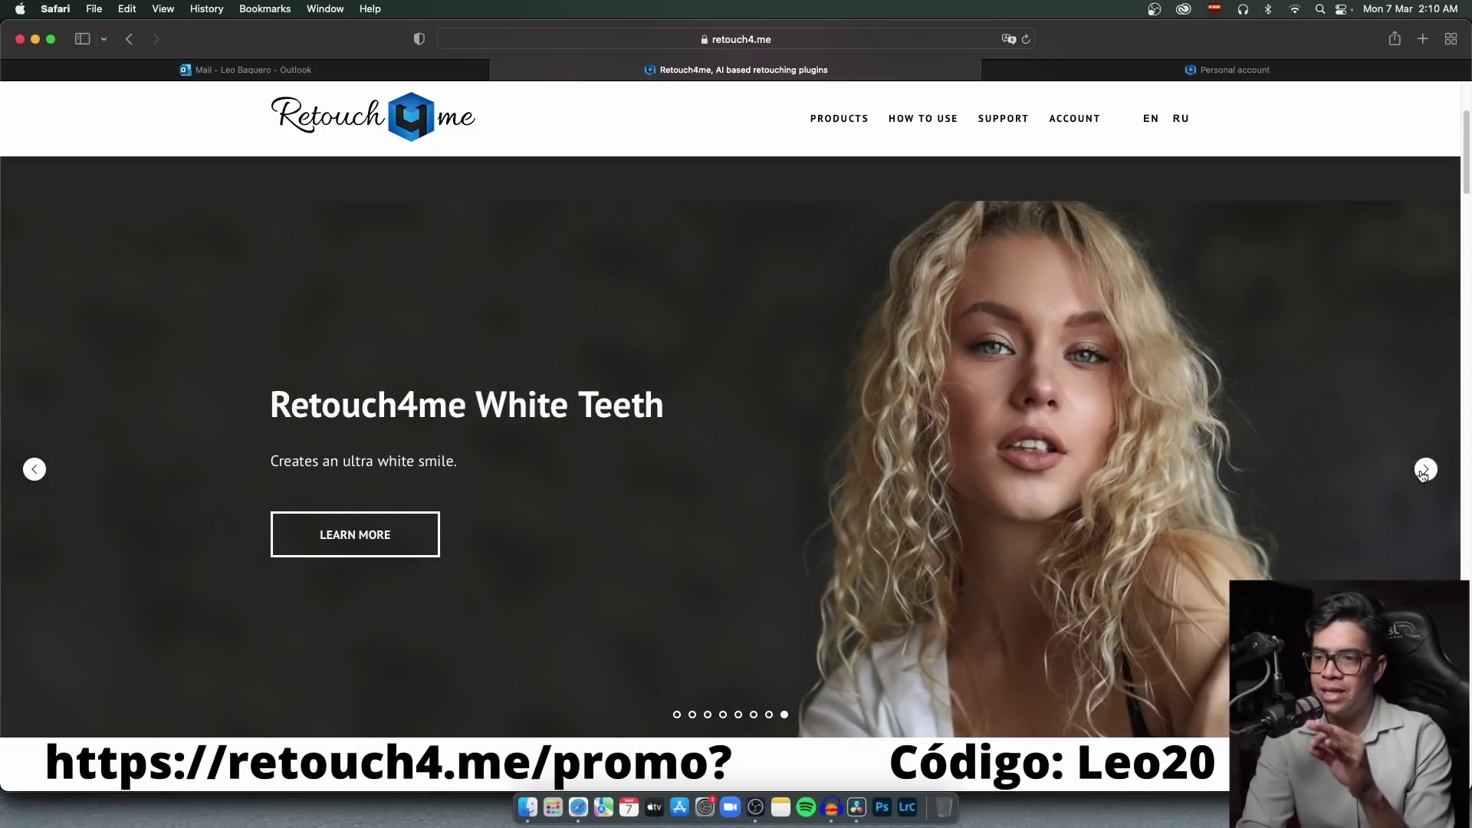
pyautogui.click(1424, 471)
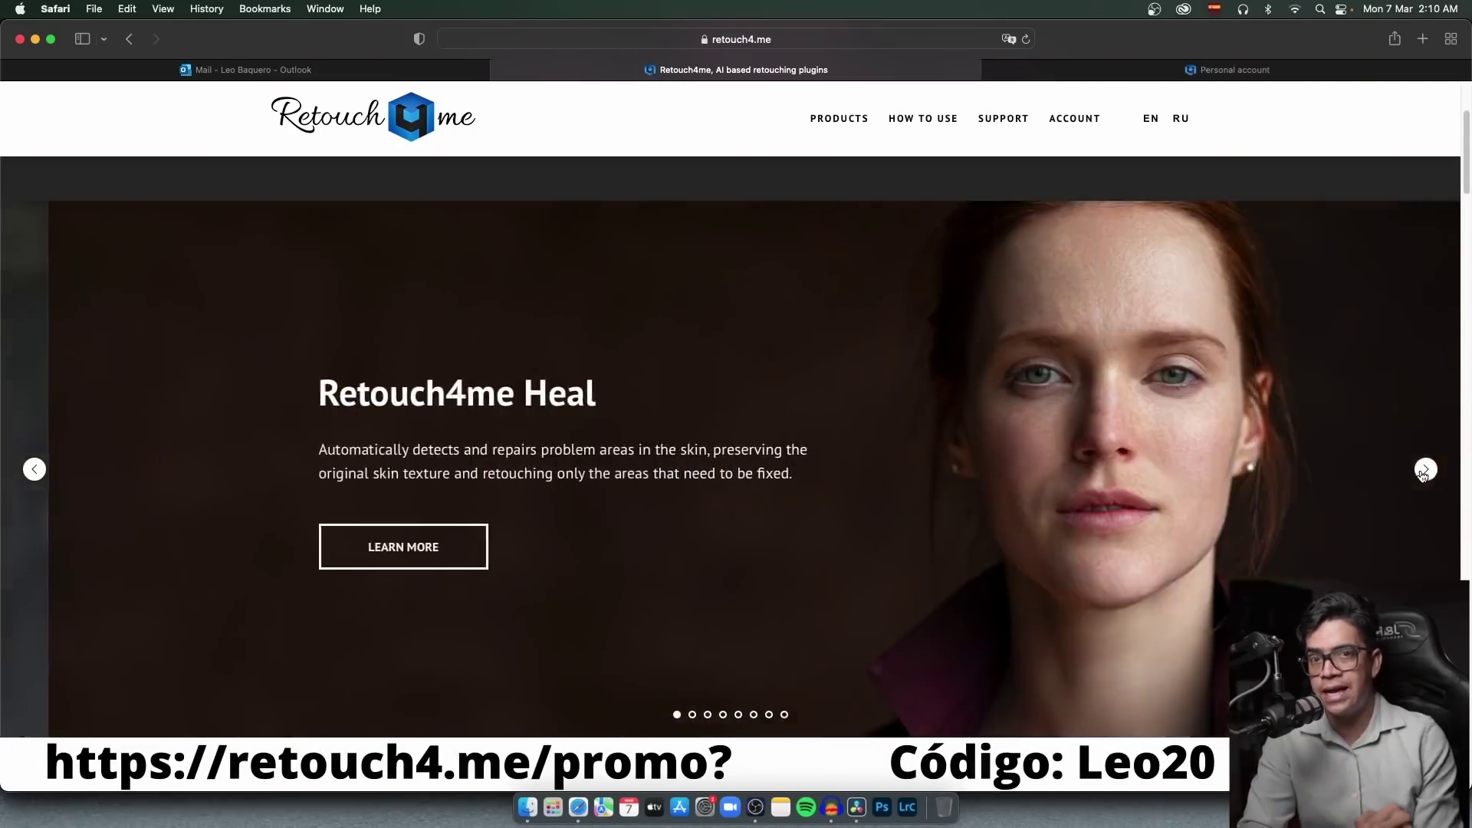
pyautogui.click(1424, 471)
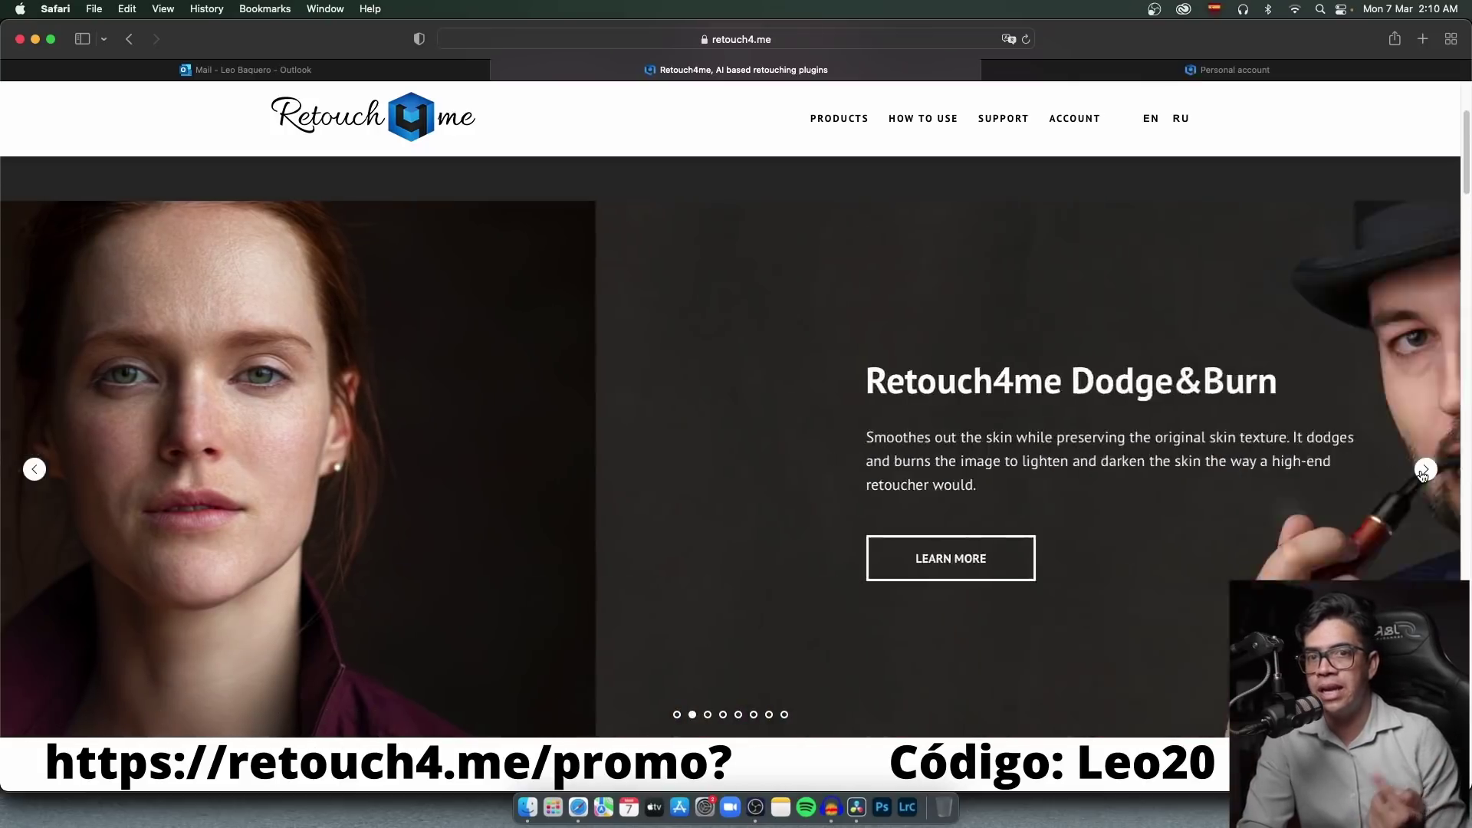
pyautogui.click(1424, 471)
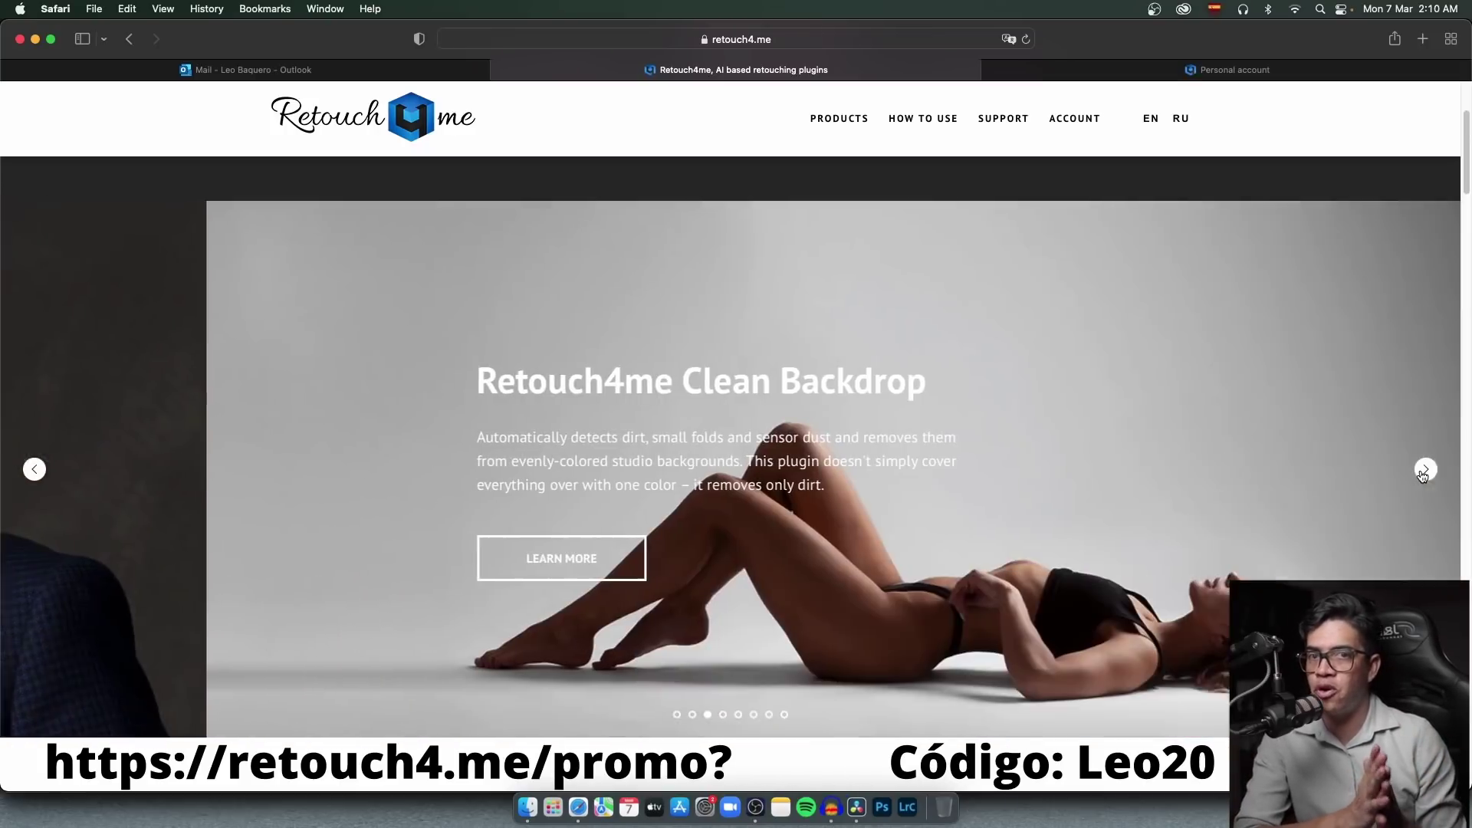
pyautogui.click(1425, 469)
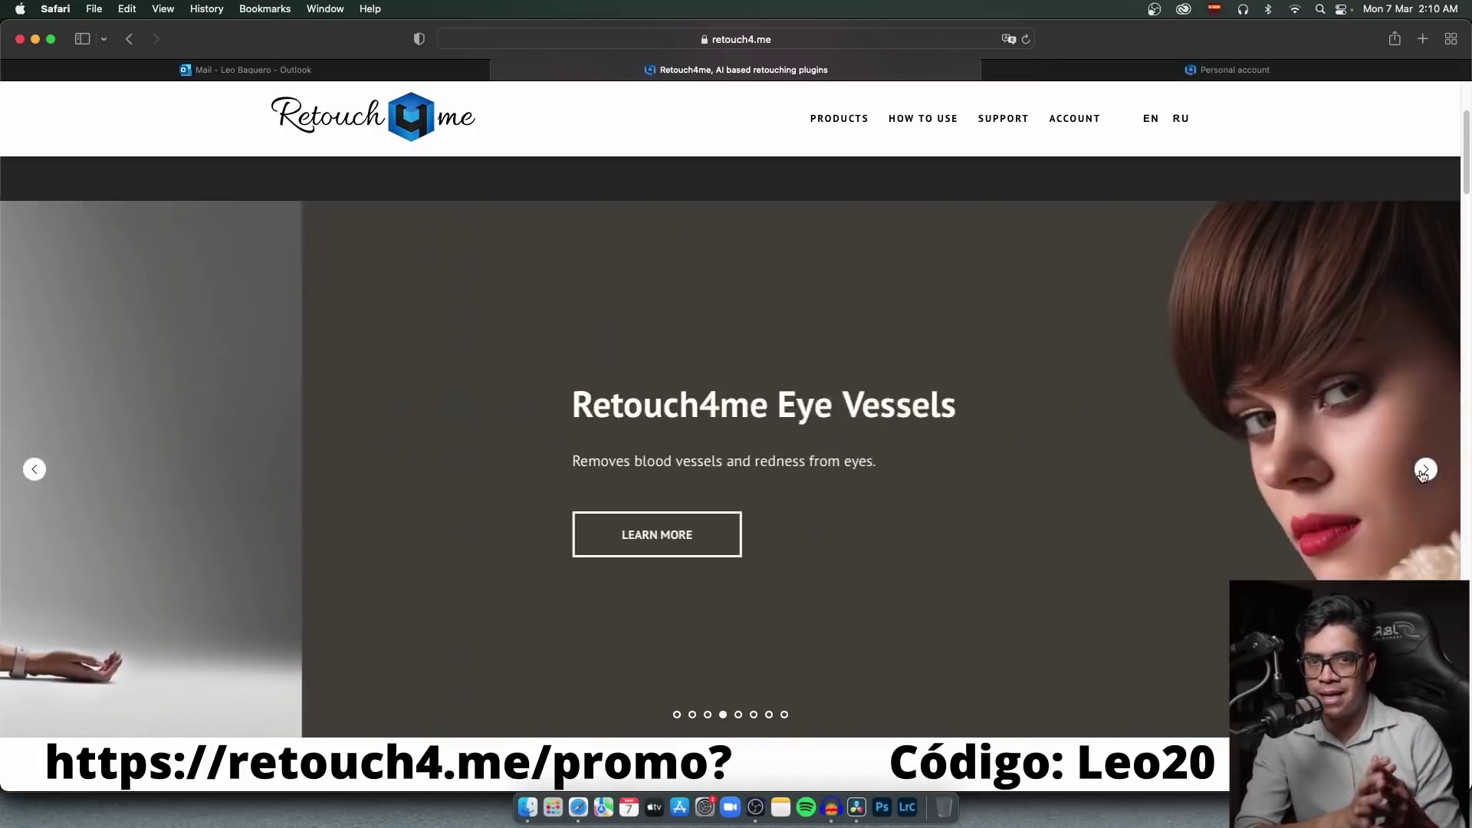
pyautogui.click(1423, 471)
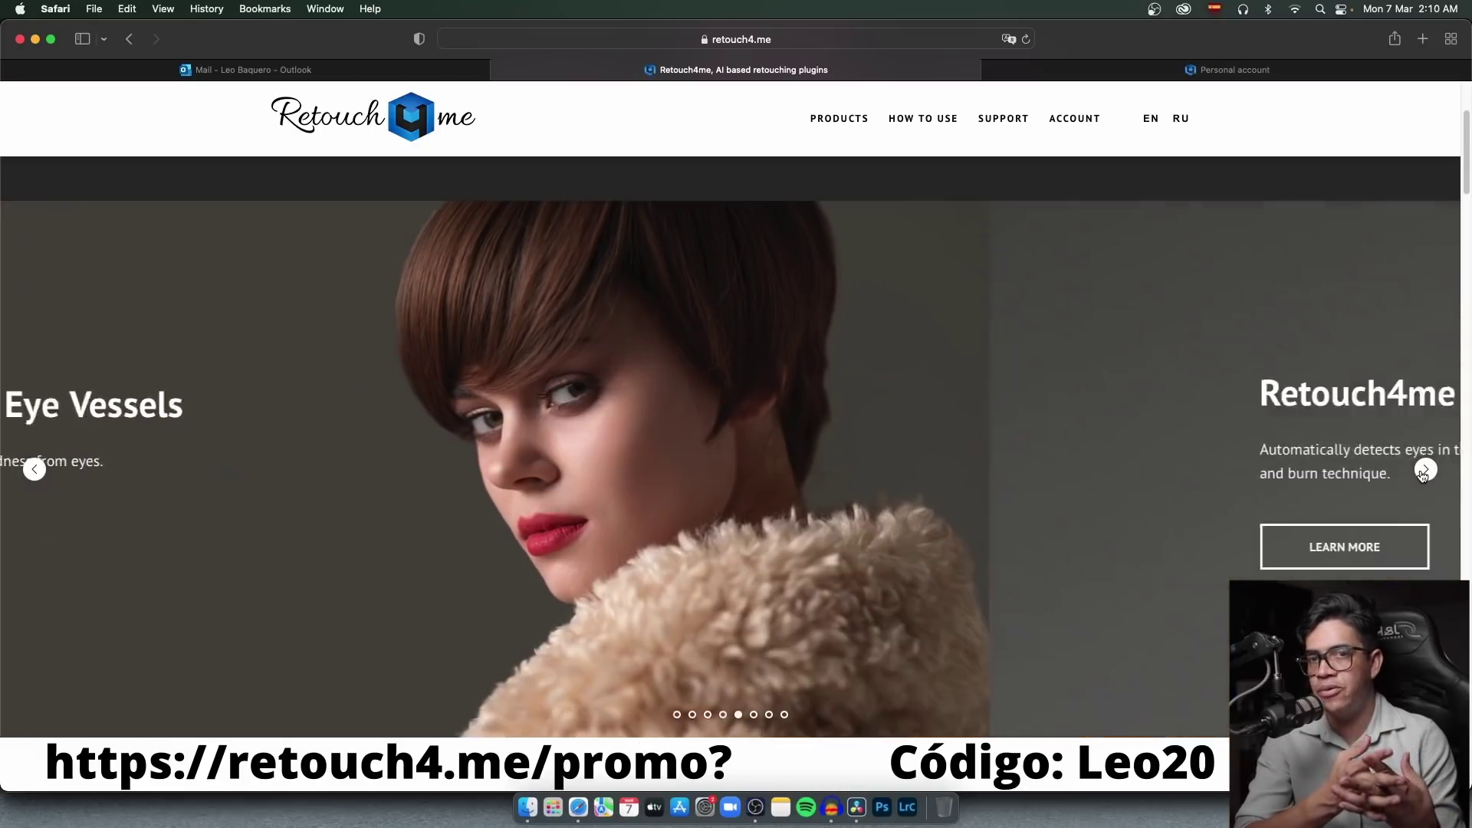
pyautogui.click(1424, 471)
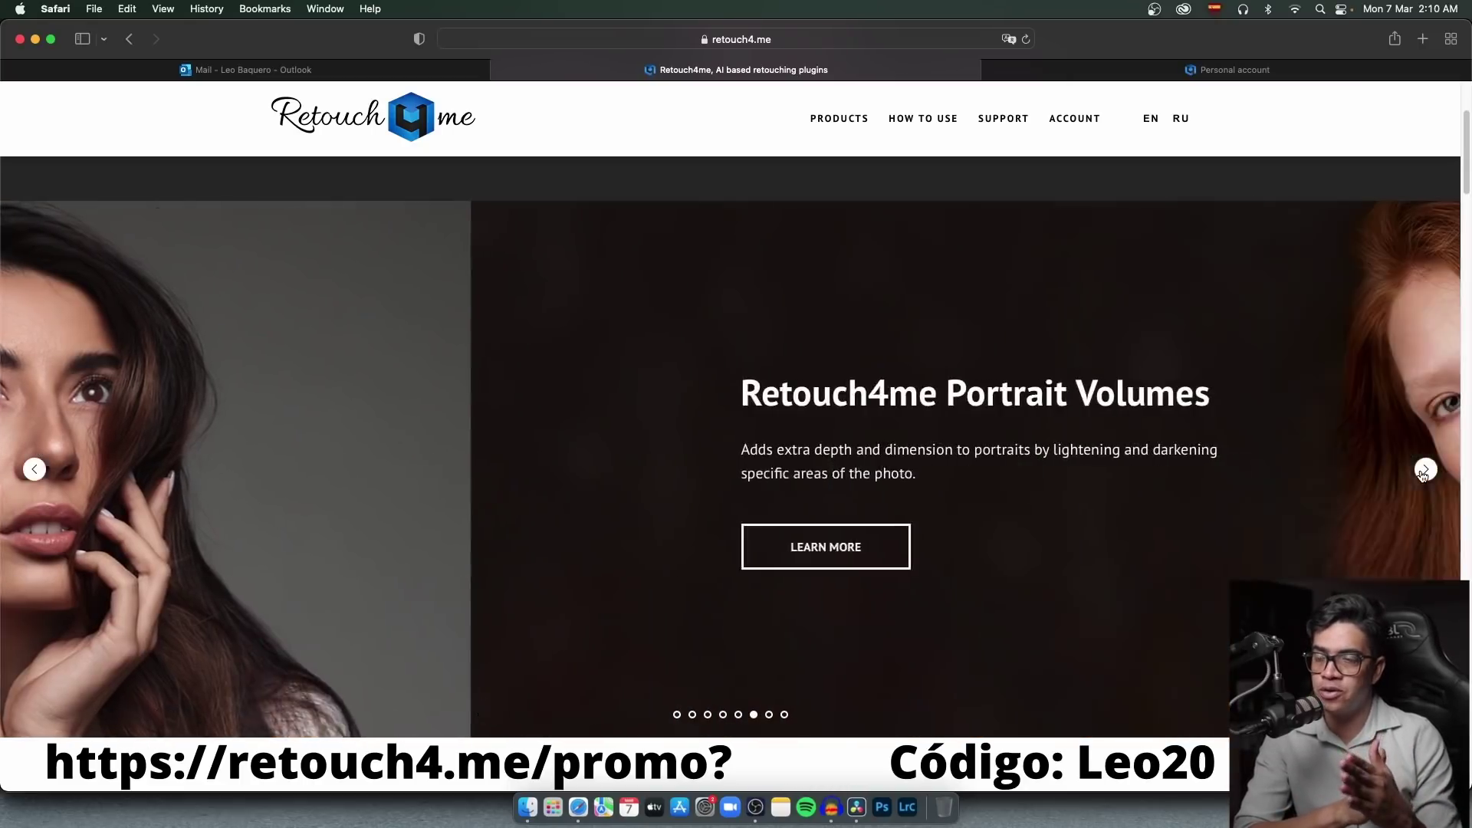
pyautogui.click(1424, 471)
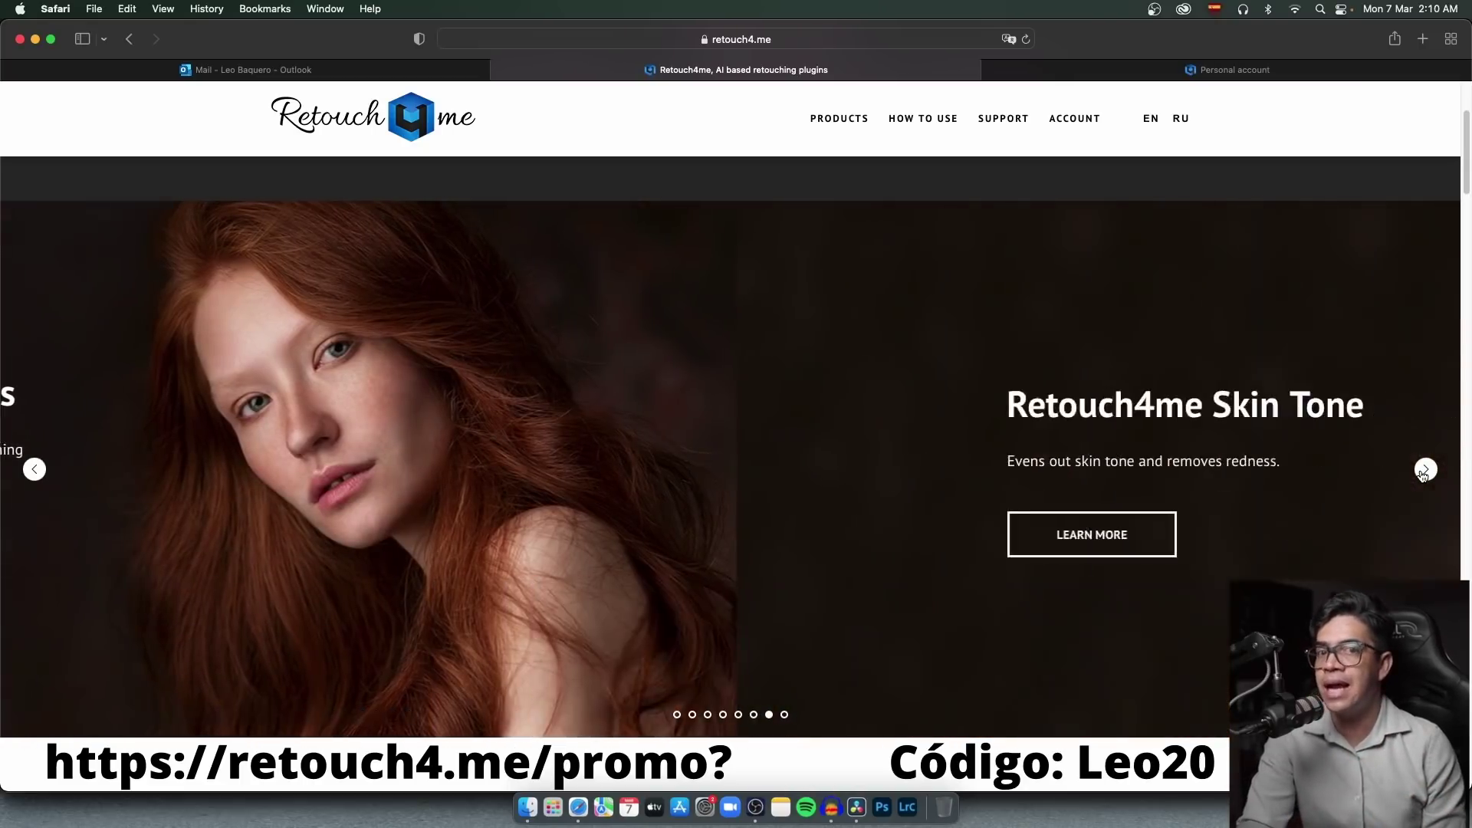
pyautogui.click(1424, 471)
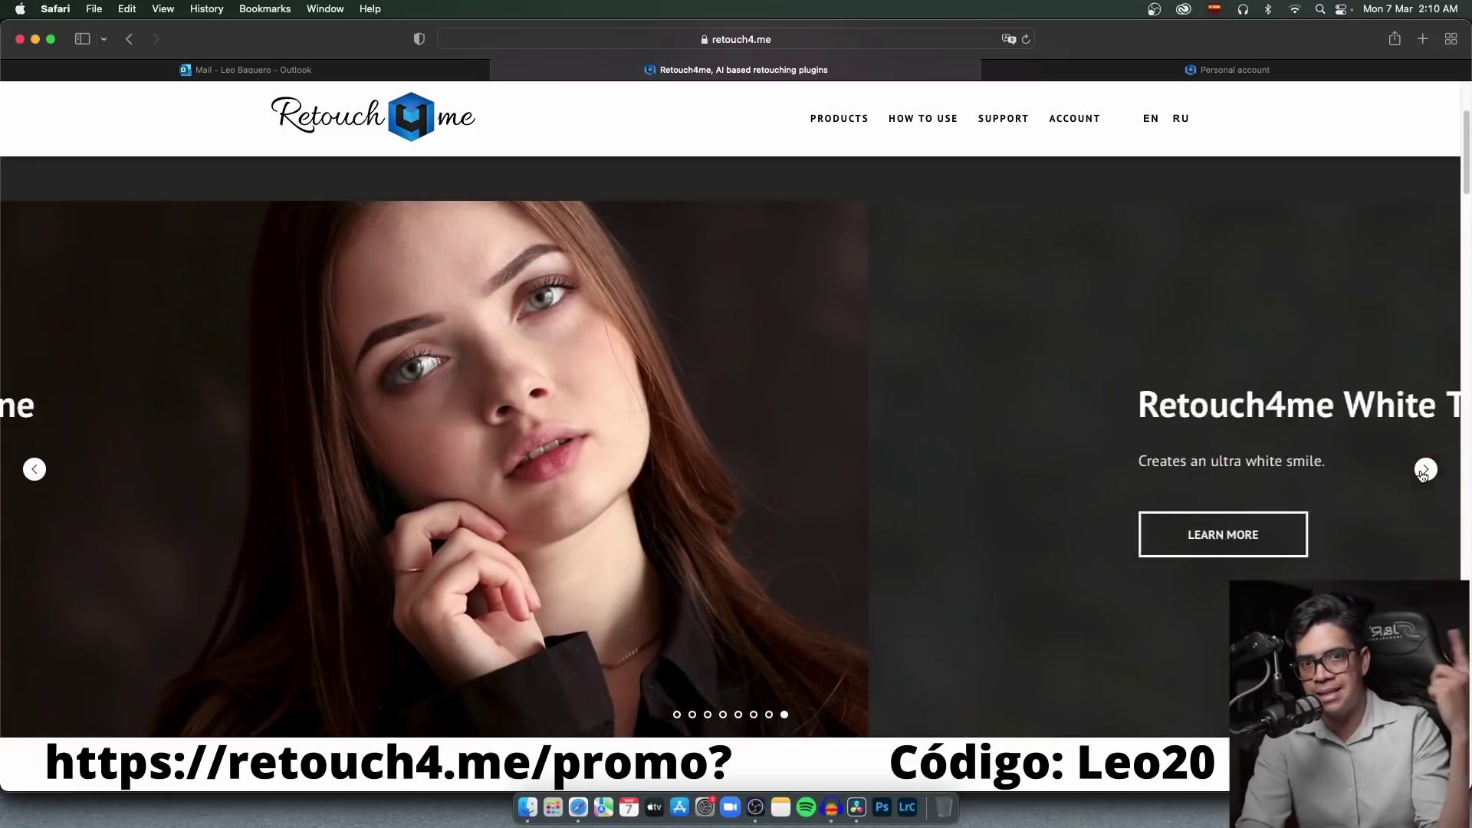